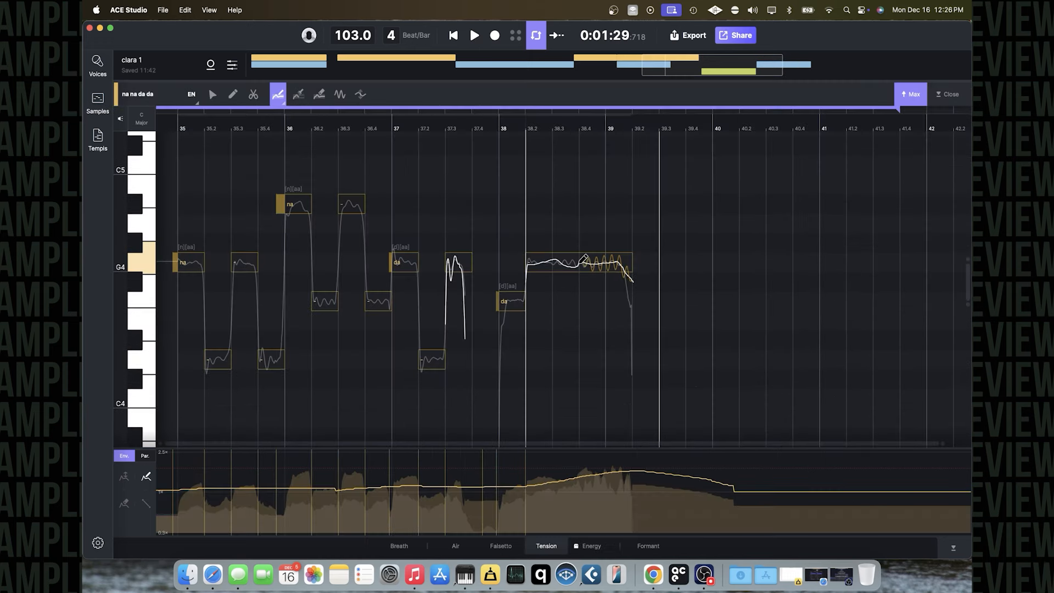
Redraw the pitch curve so it falls off at the end of the sustained note near bar 39.
{"action": "left_click_drag", "start_coordinate": [624, 260], "coordinate": [633, 281]}
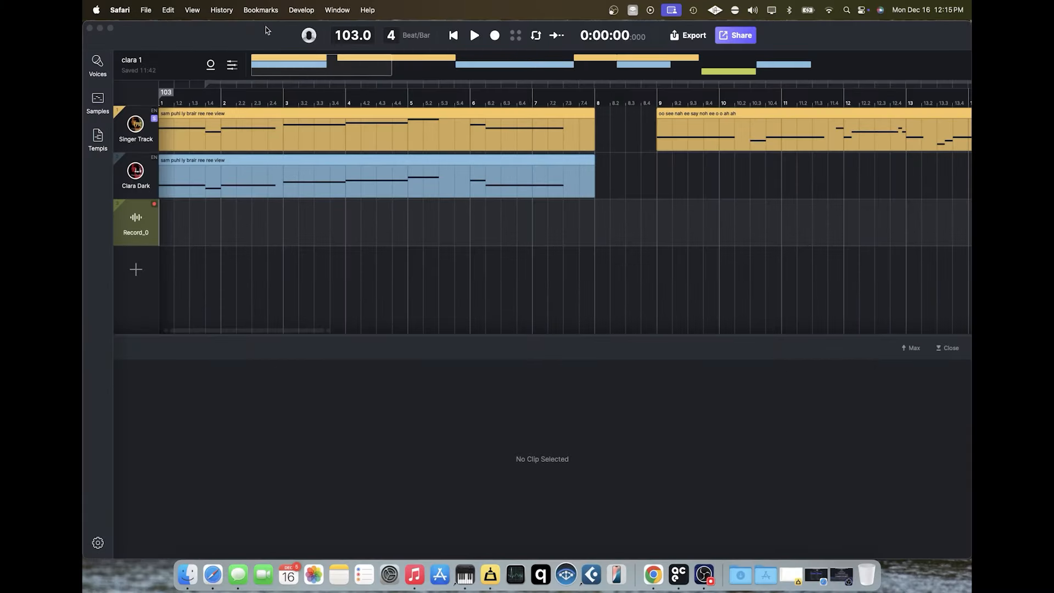
Turn on loop playback and show the first Singer Track clip's notes from bar 1 in an enlarged piano roll.
{"action": "left_click", "coordinate": [271, 36]}
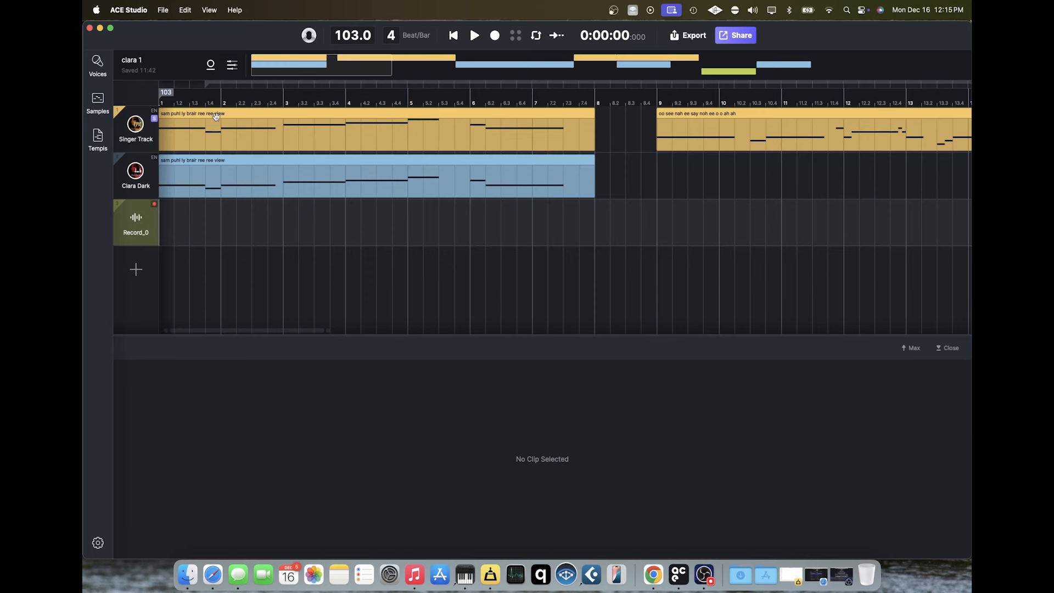
{"action": "left_click", "coordinate": [208, 84]}
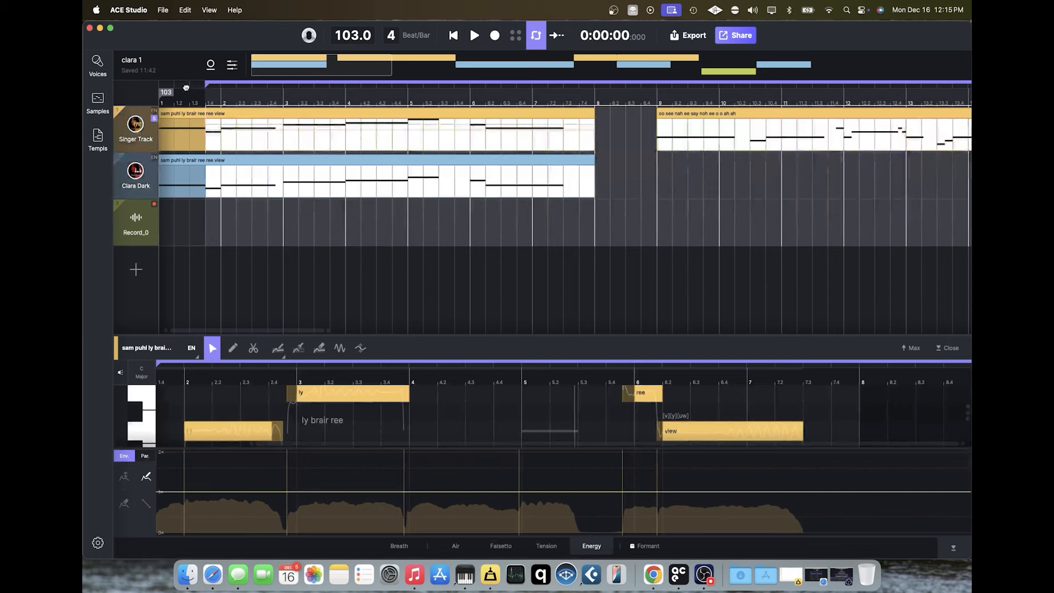
{"action": "scroll", "coordinate": [204, 90], "scroll_direction": "left", "scroll_amount": 2}
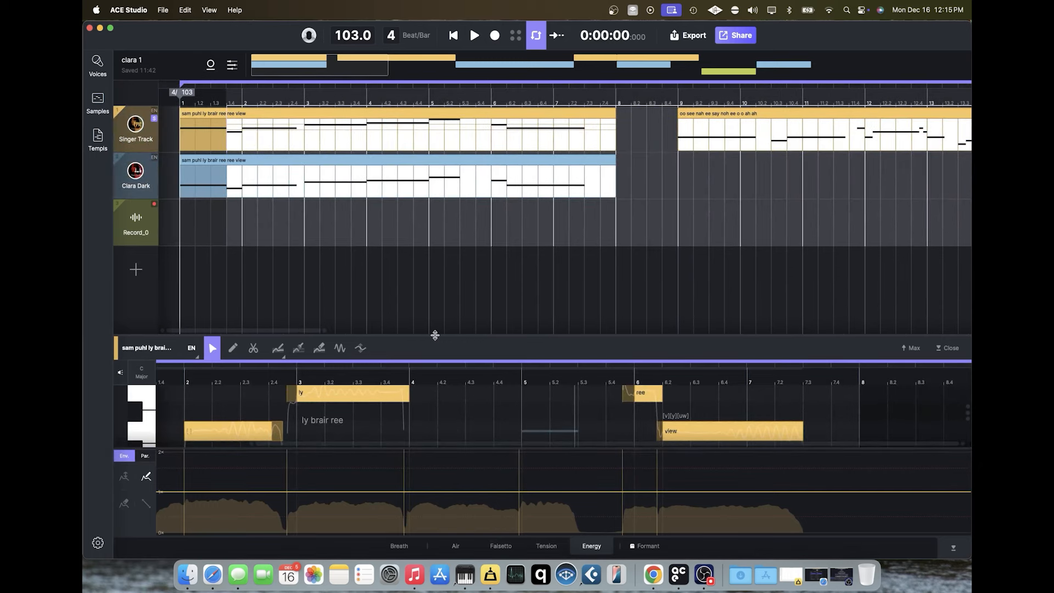
{"action": "left_click_drag", "start_coordinate": [435, 335], "coordinate": [434, 147]}
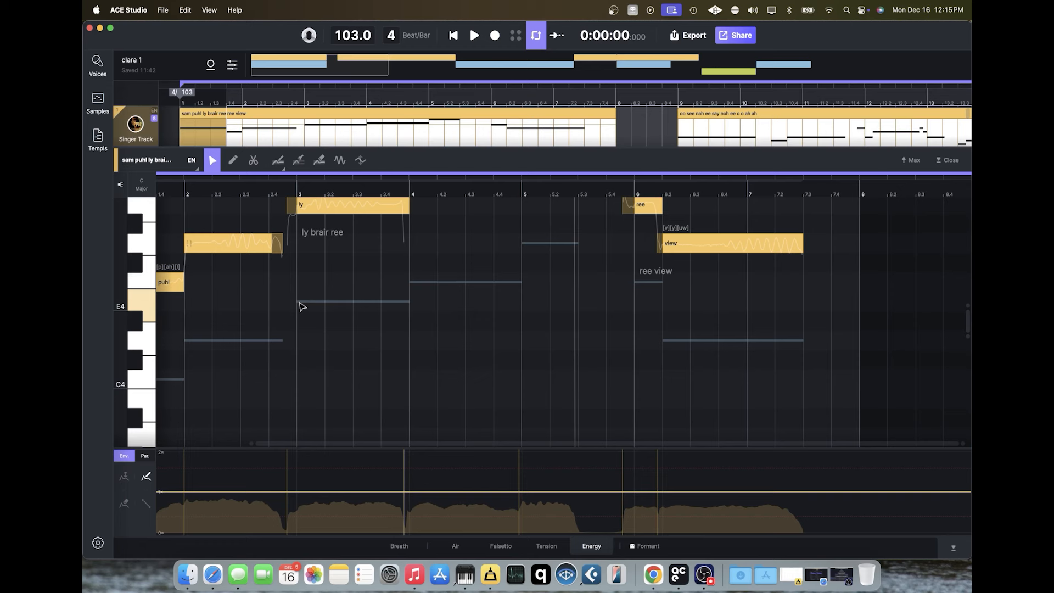
{"action": "mouse_move", "coordinate": [151, 111]}
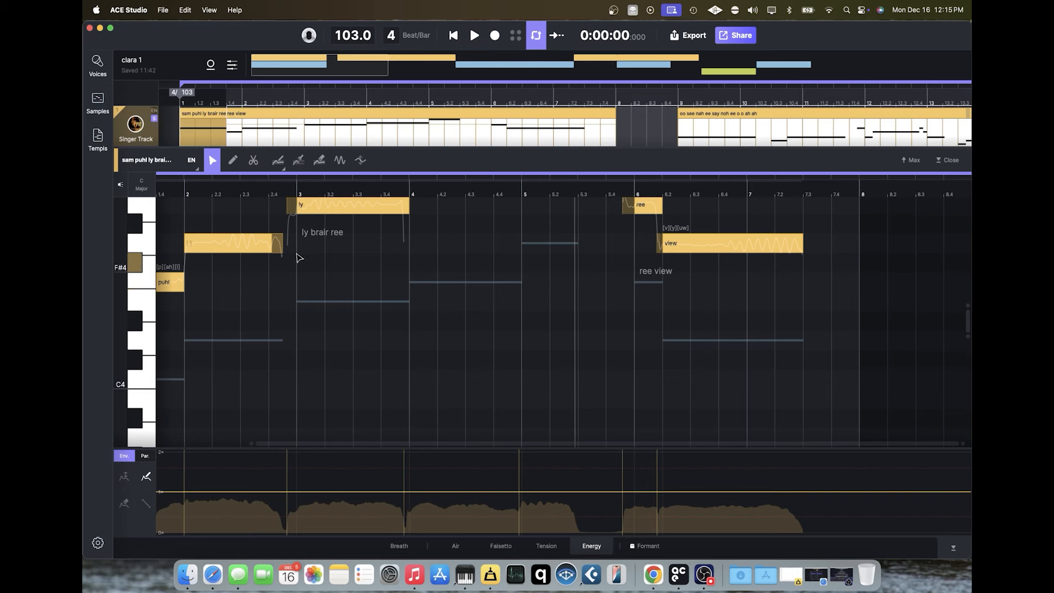
{"action": "left_click_drag", "start_coordinate": [296, 444], "coordinate": [193, 451]}
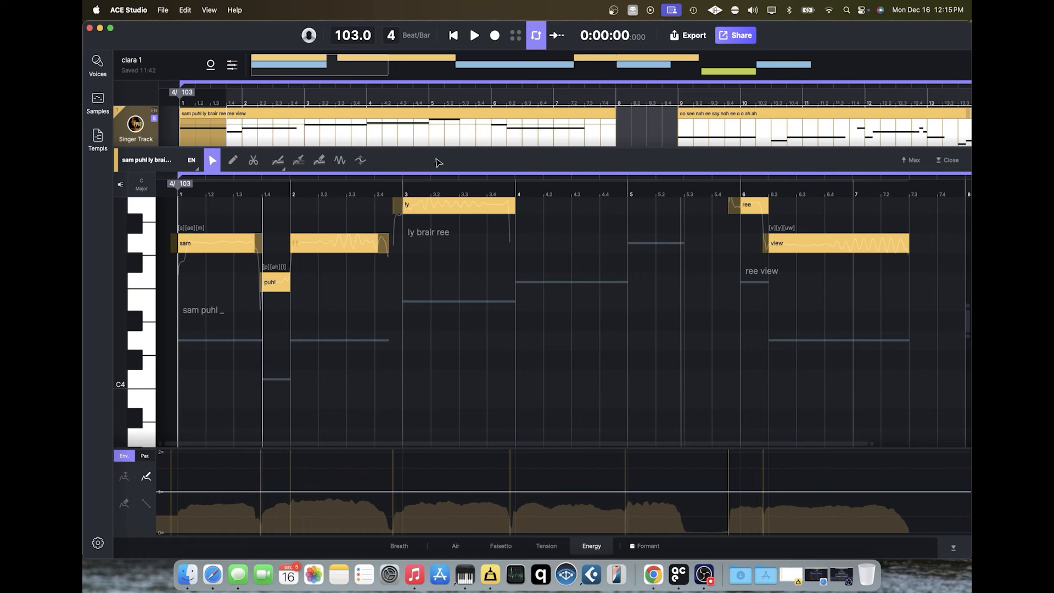
Enlarge the arrangement to show all tracks, look over the clips, and play the project.
{"action": "left_click_drag", "start_coordinate": [441, 147], "coordinate": [419, 297]}
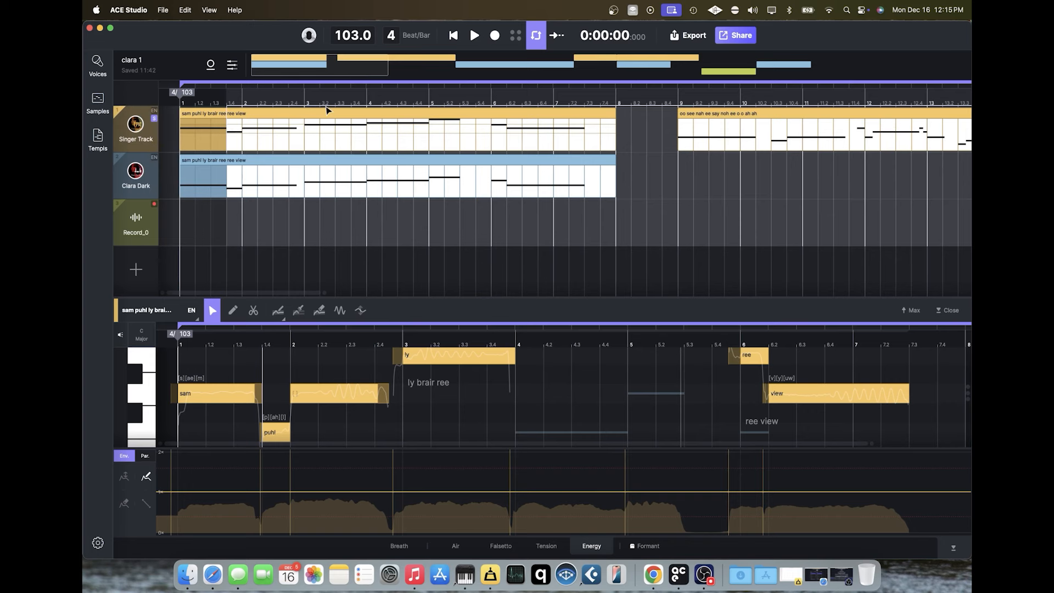
{"action": "left_click_drag", "start_coordinate": [283, 294], "coordinate": [473, 296]}
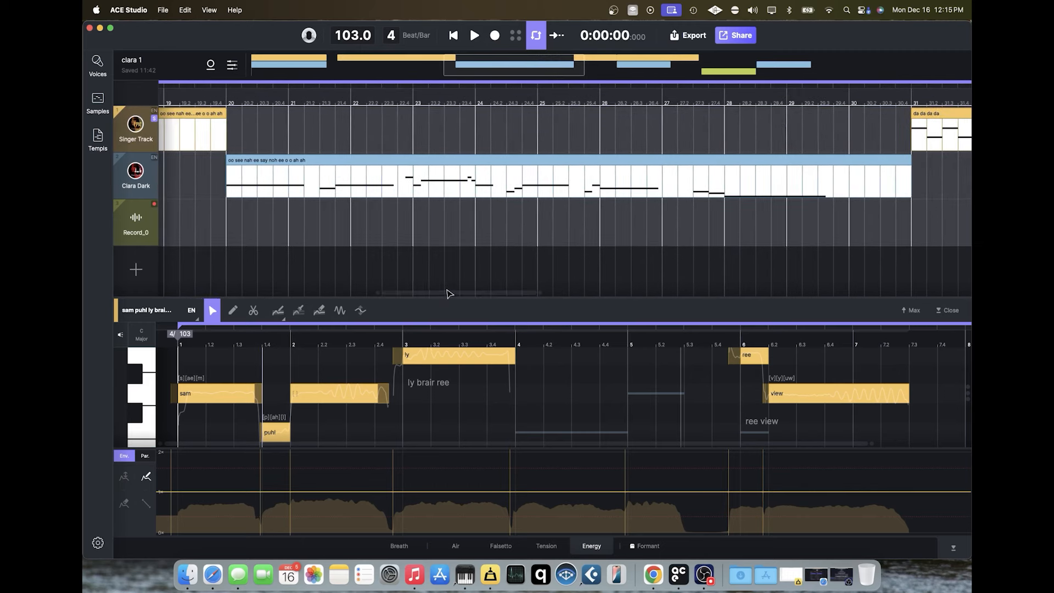
{"action": "left_click", "coordinate": [474, 35]}
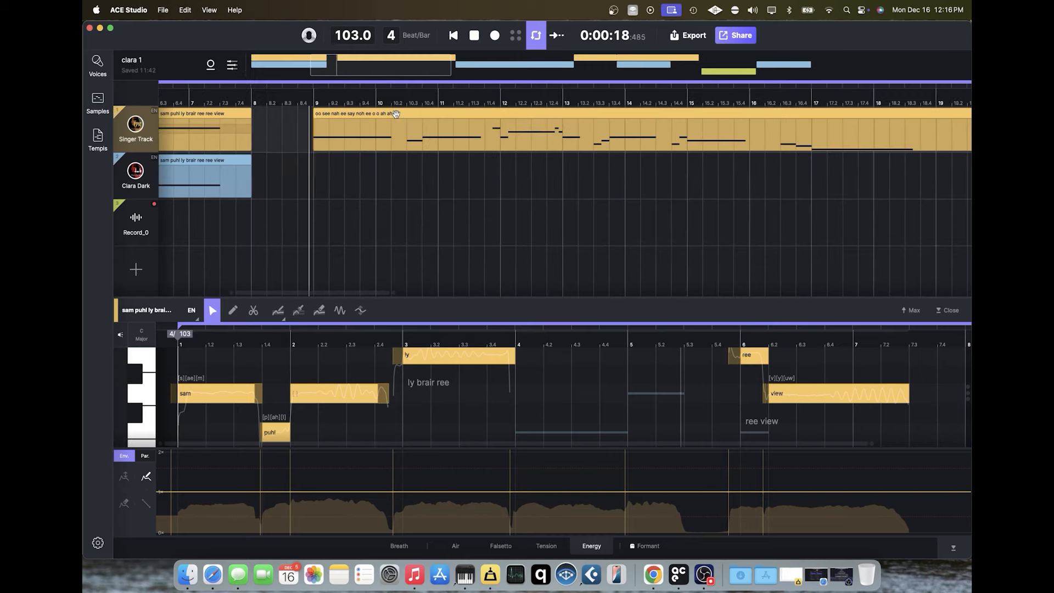
Examine the notes of the Singer Track's "oo see nah ee say noh" clip at bar 9 during playback.
{"action": "left_click", "coordinate": [398, 113]}
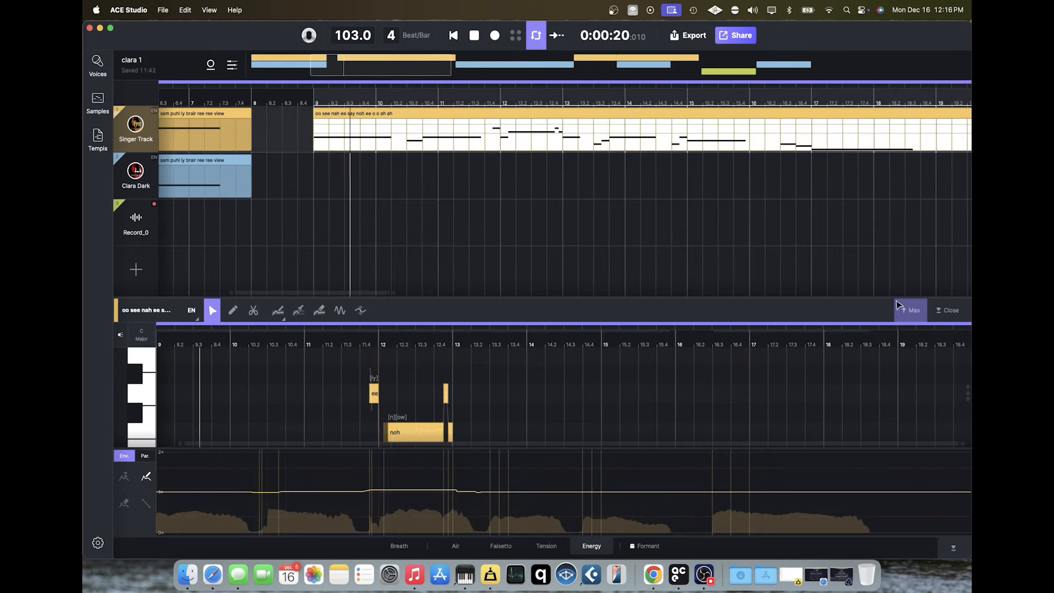
{"action": "left_click_drag", "start_coordinate": [839, 296], "coordinate": [832, 162]}
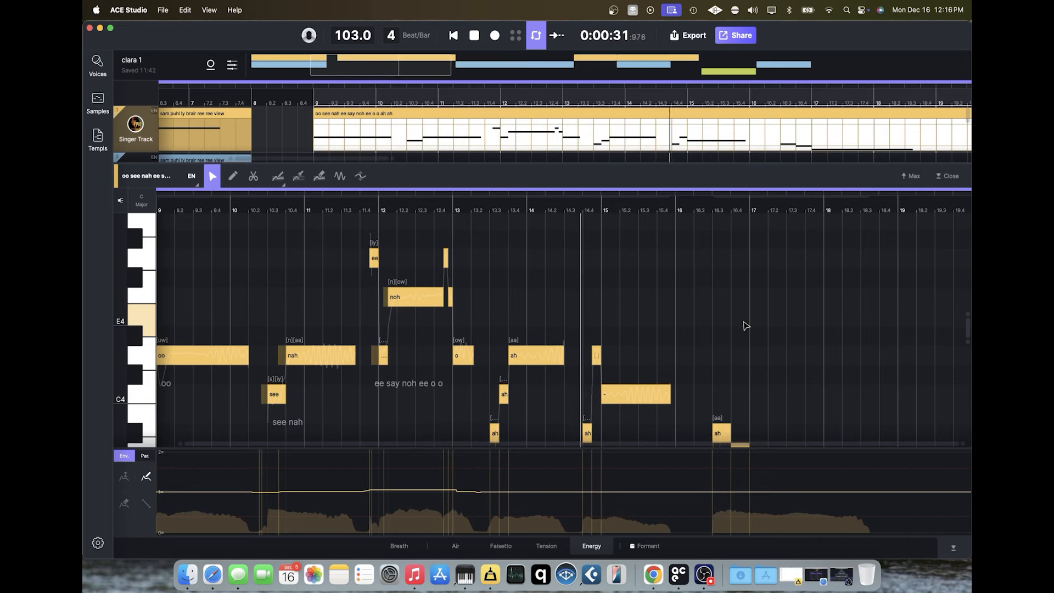
{"action": "scroll", "coordinate": [745, 325], "scroll_direction": "down", "scroll_amount": 5}
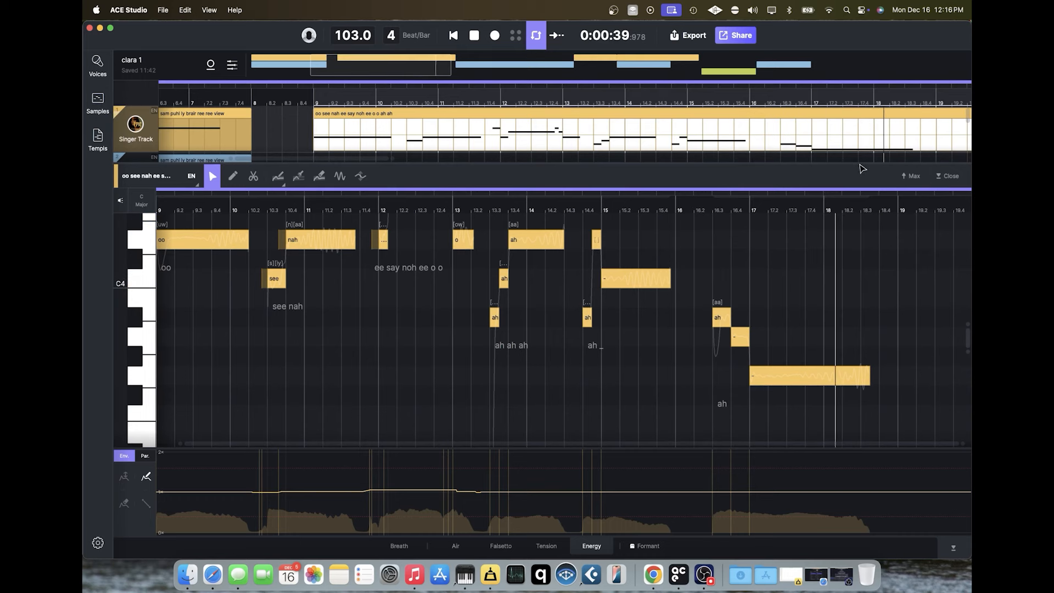
{"action": "left_click_drag", "start_coordinate": [861, 167], "coordinate": [835, 288]}
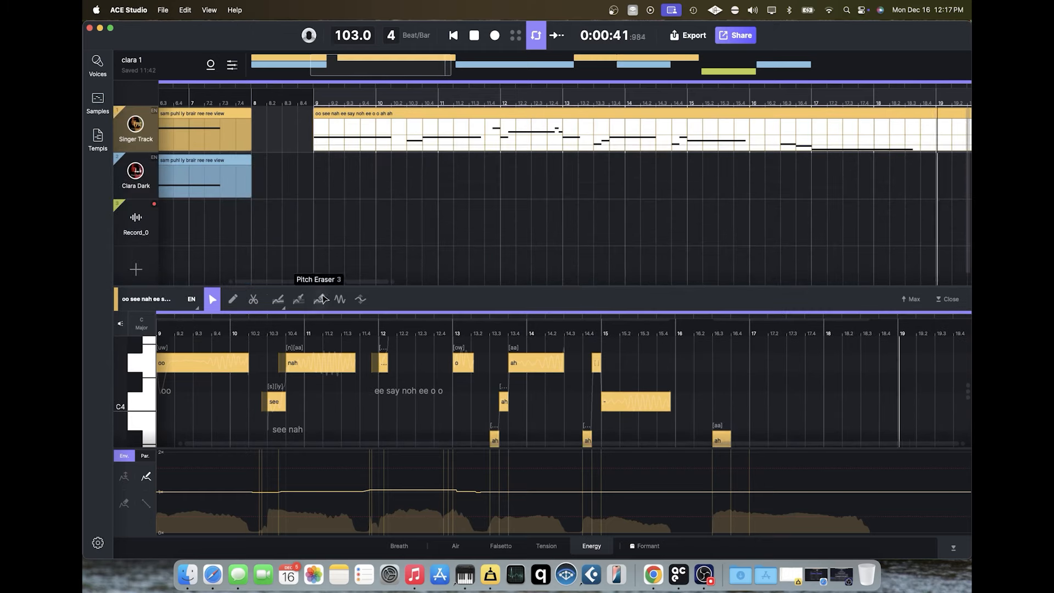
Examine the notes of the Clara Dark clip starting at bar 20 while it plays.
{"action": "left_click", "coordinate": [570, 178]}
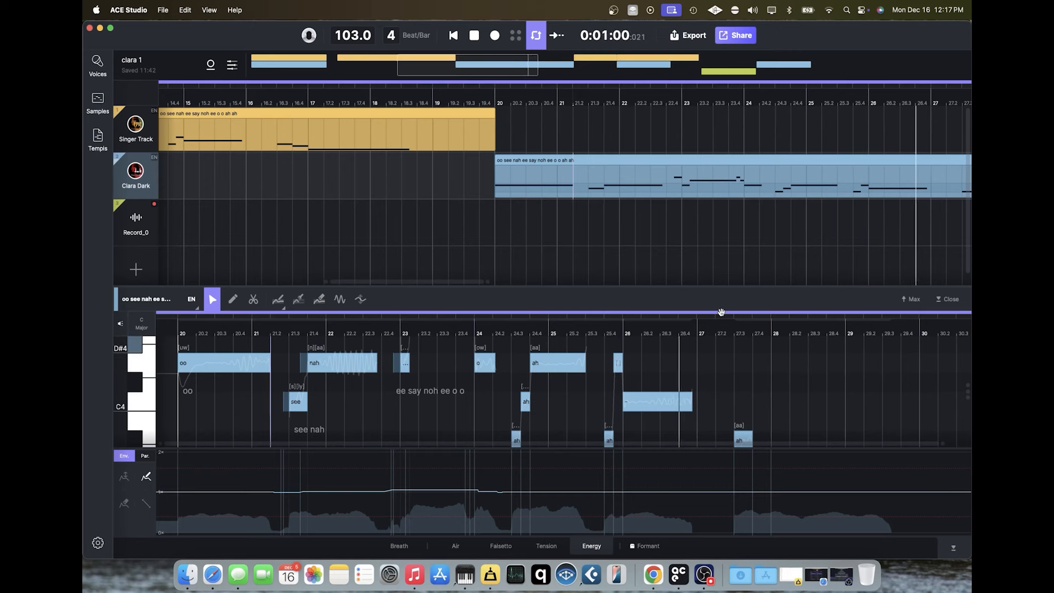
{"action": "scroll", "coordinate": [756, 360], "scroll_direction": "down", "scroll_amount": 2}
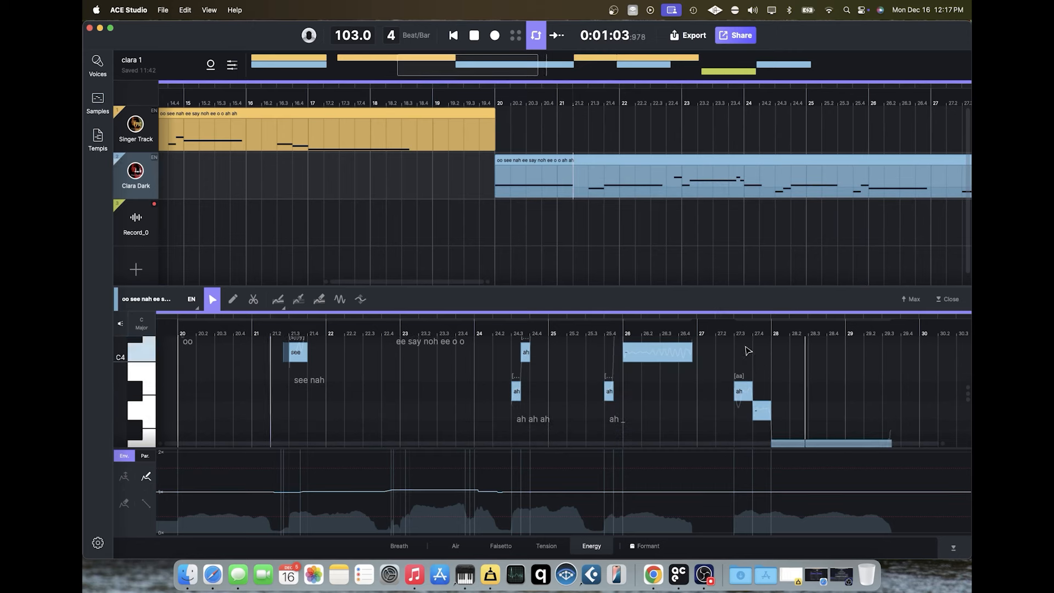
Examine the Singer Track's "da da da da" clip at bar 31 in an enlarged piano roll during playback.
{"action": "left_click_drag", "start_coordinate": [421, 282], "coordinate": [585, 280]}
{"action": "left_click", "coordinate": [422, 136]}
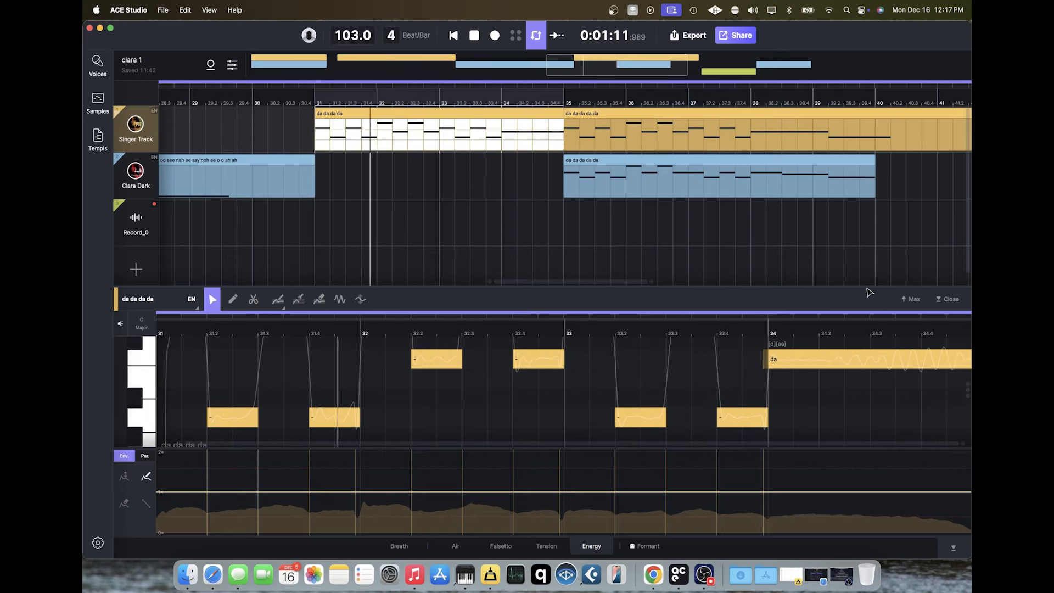
{"action": "left_click_drag", "start_coordinate": [866, 285], "coordinate": [862, 141]}
{"action": "scroll", "coordinate": [782, 317], "scroll_direction": "up", "scroll_amount": 5}
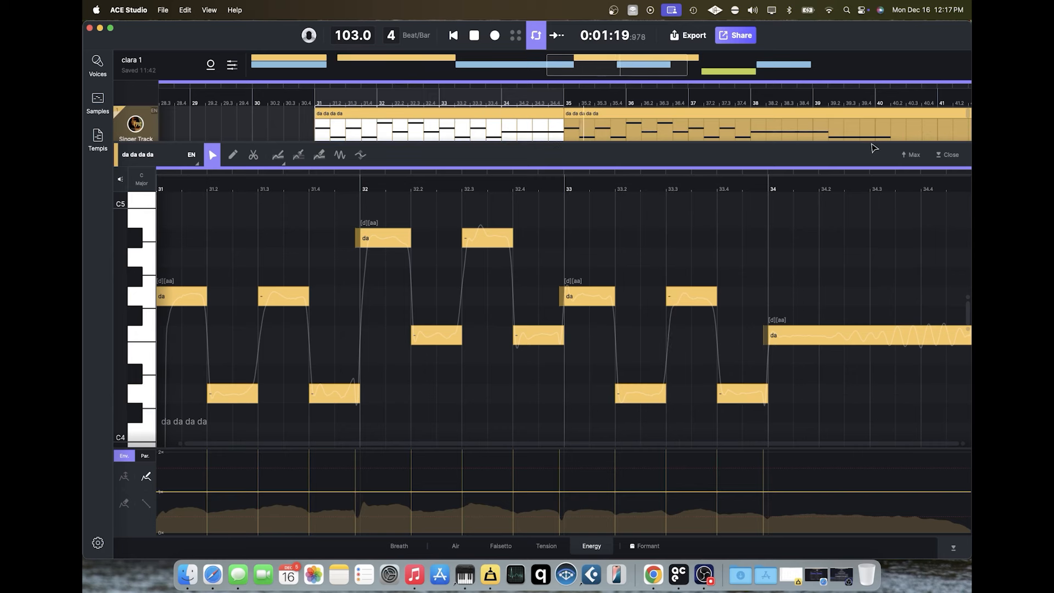
{"action": "left_click_drag", "start_coordinate": [869, 141], "coordinate": [854, 242]}
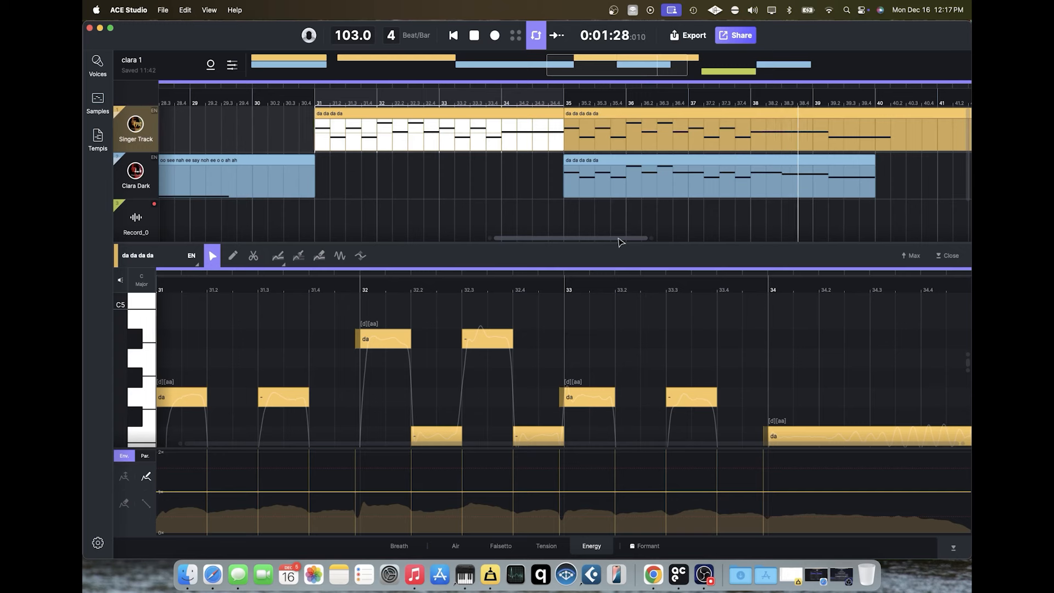
Set the playhead at bar 43 and play the recorded audio clip on the Record_0 track.
{"action": "scroll", "coordinate": [573, 164], "scroll_direction": "right", "scroll_amount": 10}
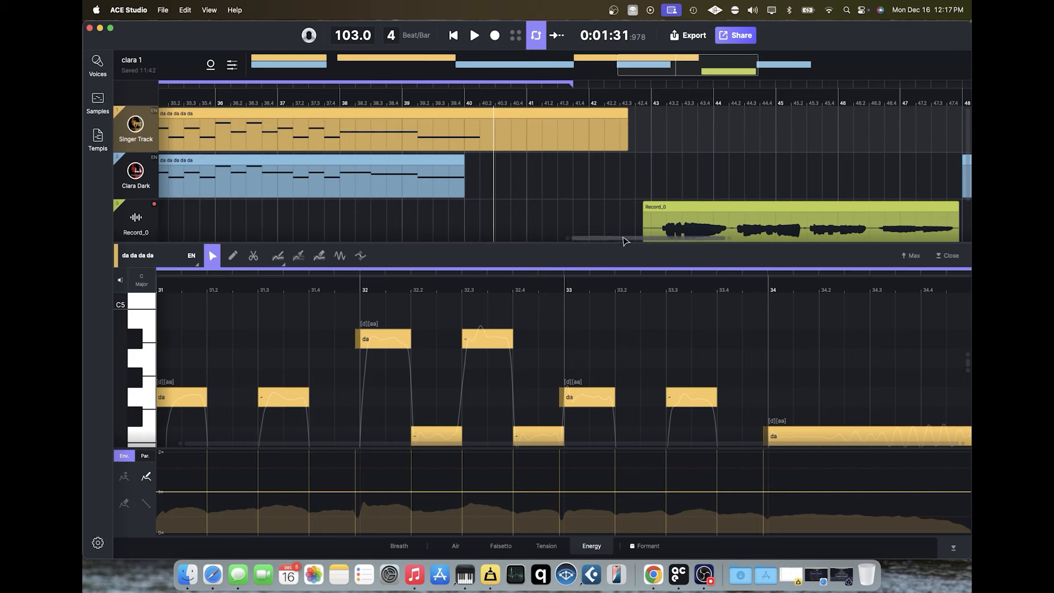
{"action": "scroll", "coordinate": [624, 242], "scroll_direction": "right", "scroll_amount": 5}
{"action": "scroll", "coordinate": [694, 189], "scroll_direction": "down", "scroll_amount": 1}
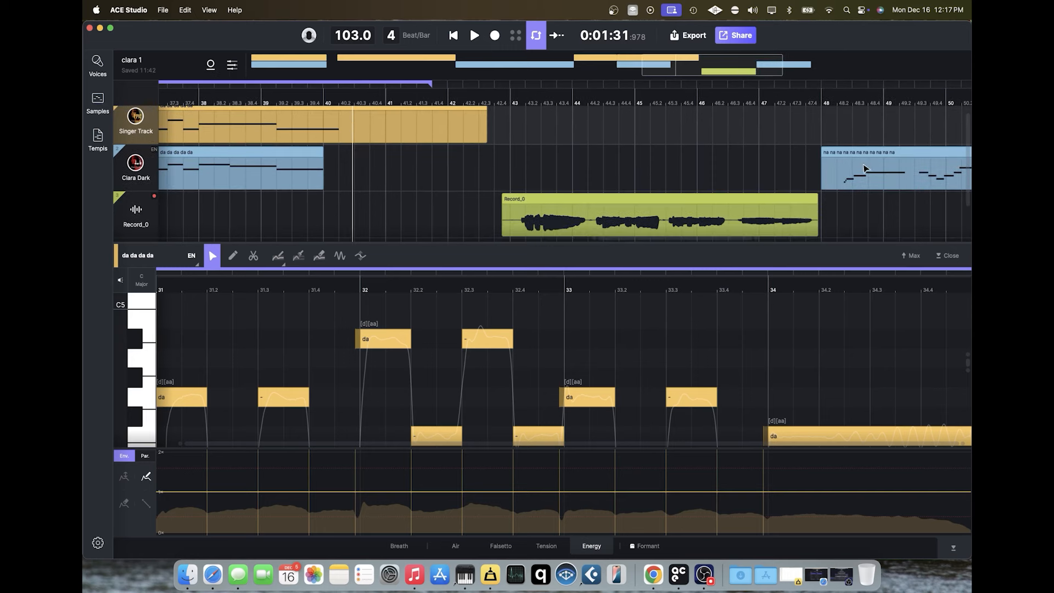
{"action": "left_click", "coordinate": [518, 101]}
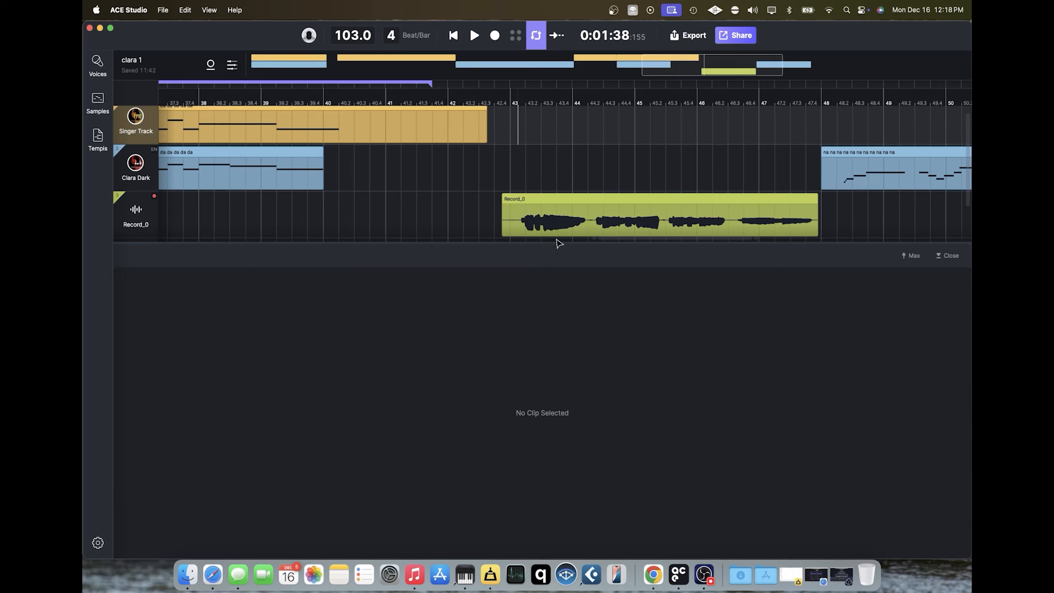
{"action": "left_click", "coordinate": [474, 36]}
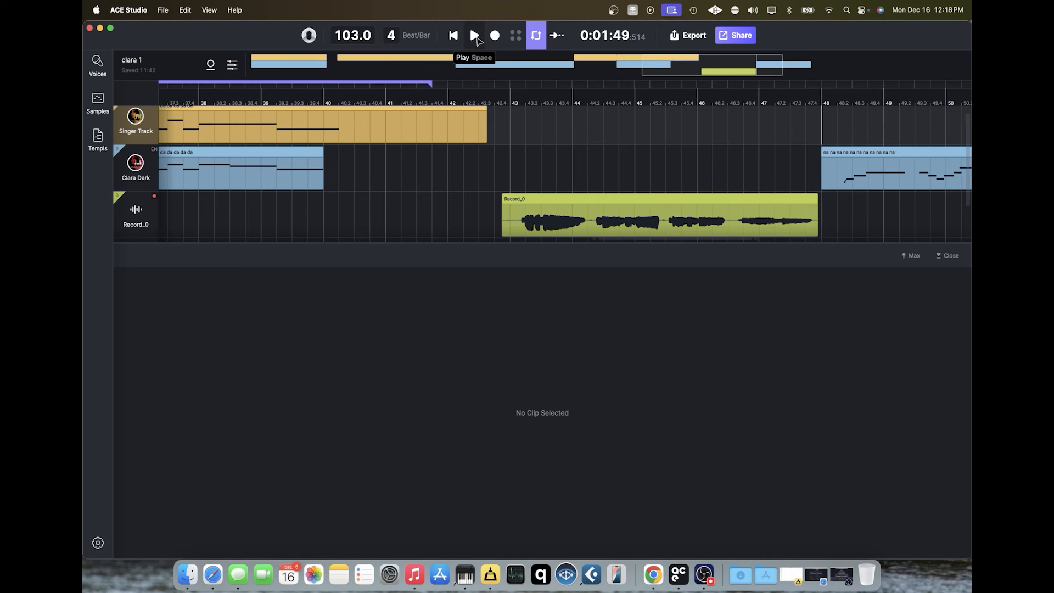
Open Clara Dark's "na na na" clip at bar 48, play it and examine its notes in the piano roll.
{"action": "left_click", "coordinate": [886, 153]}
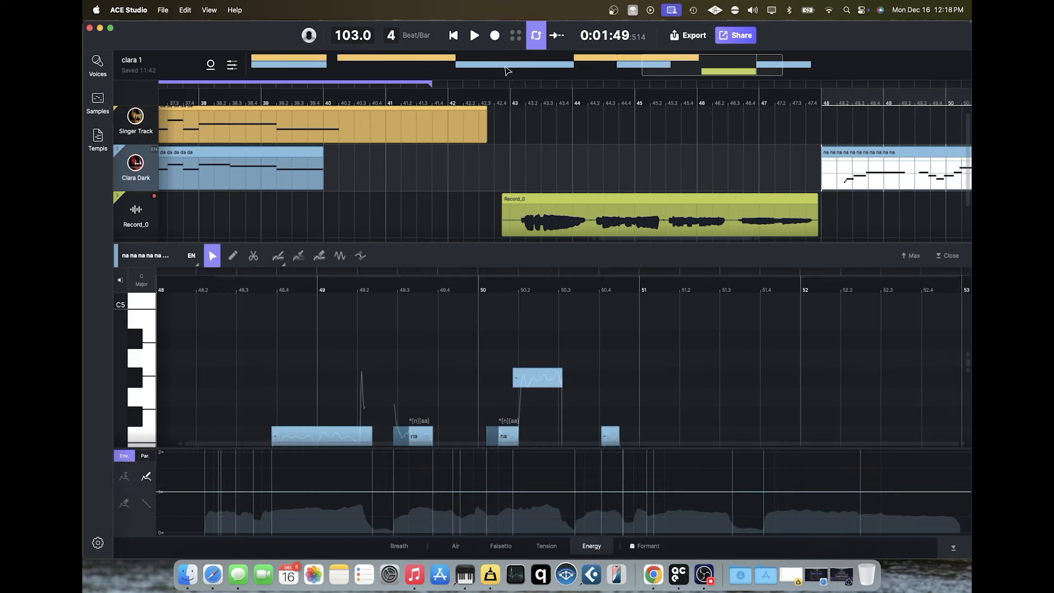
{"action": "left_click", "coordinate": [475, 36]}
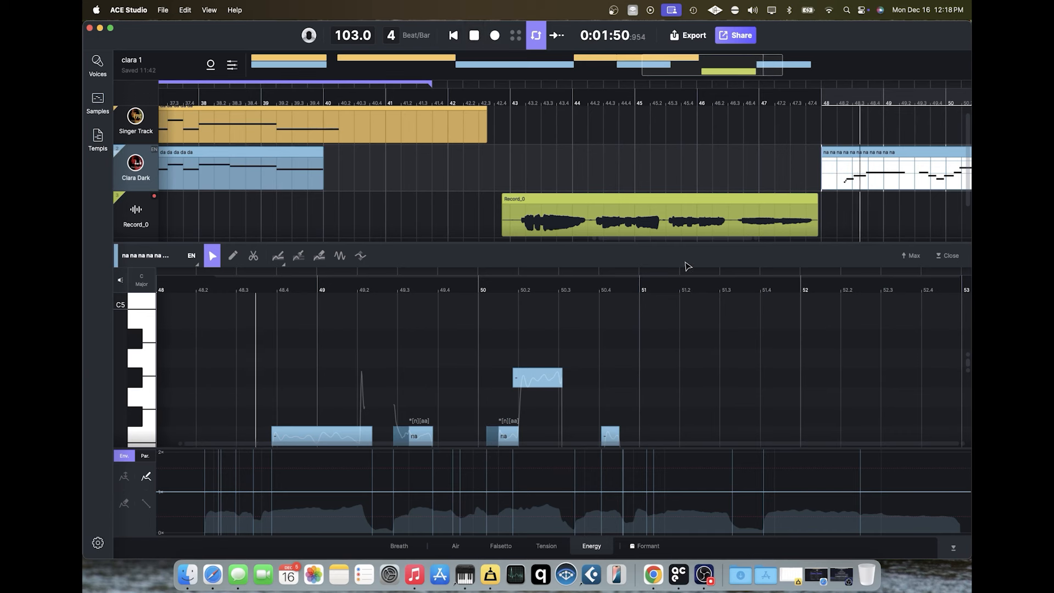
{"action": "scroll", "coordinate": [814, 415], "scroll_direction": "down", "scroll_amount": 2}
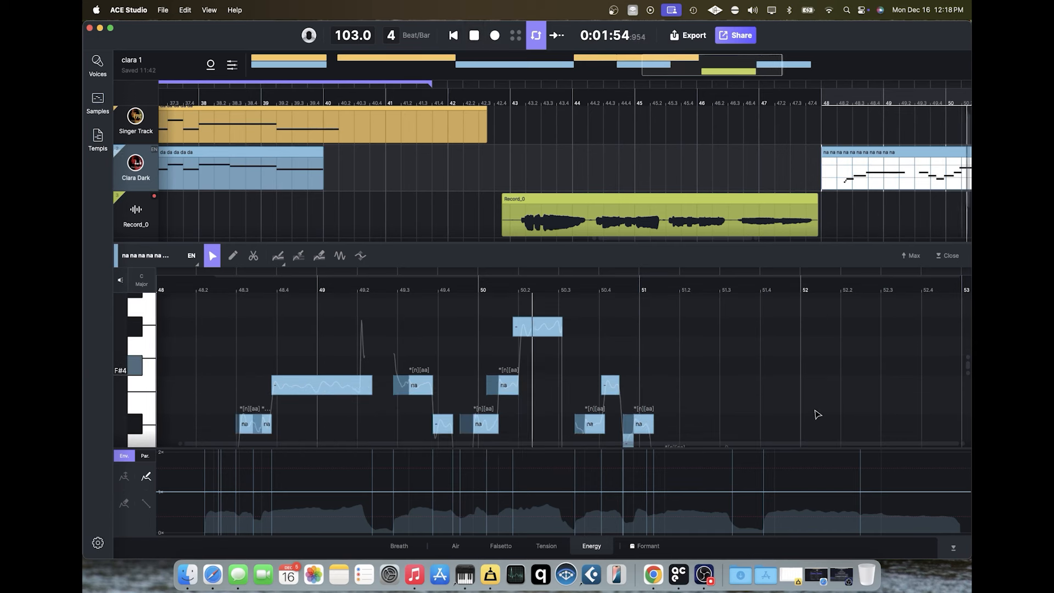
{"action": "scroll", "coordinate": [814, 415], "scroll_direction": "down", "scroll_amount": 3}
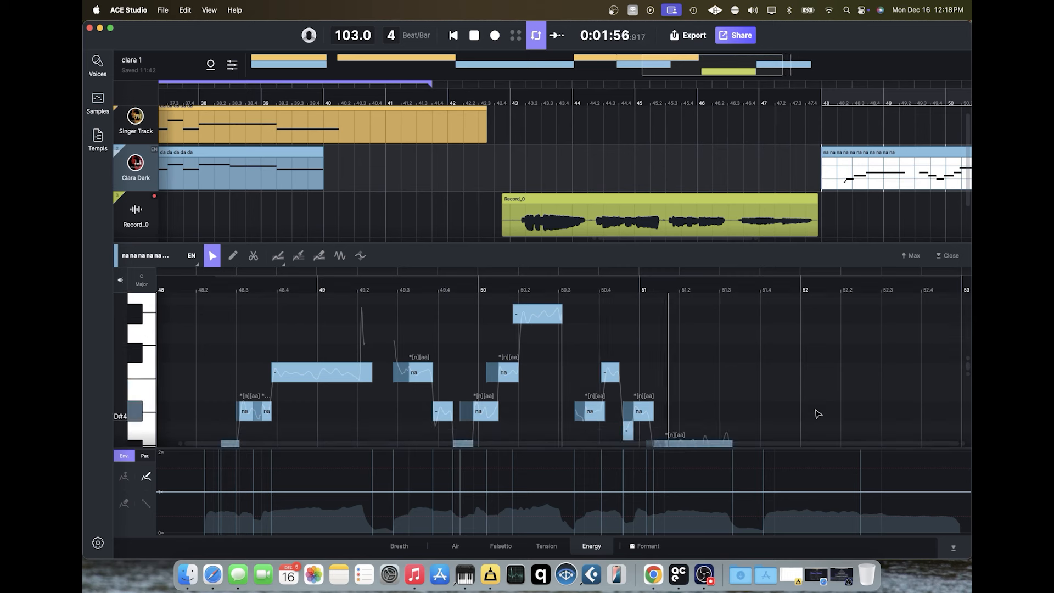
{"action": "scroll", "coordinate": [815, 413], "scroll_direction": "down", "scroll_amount": 2}
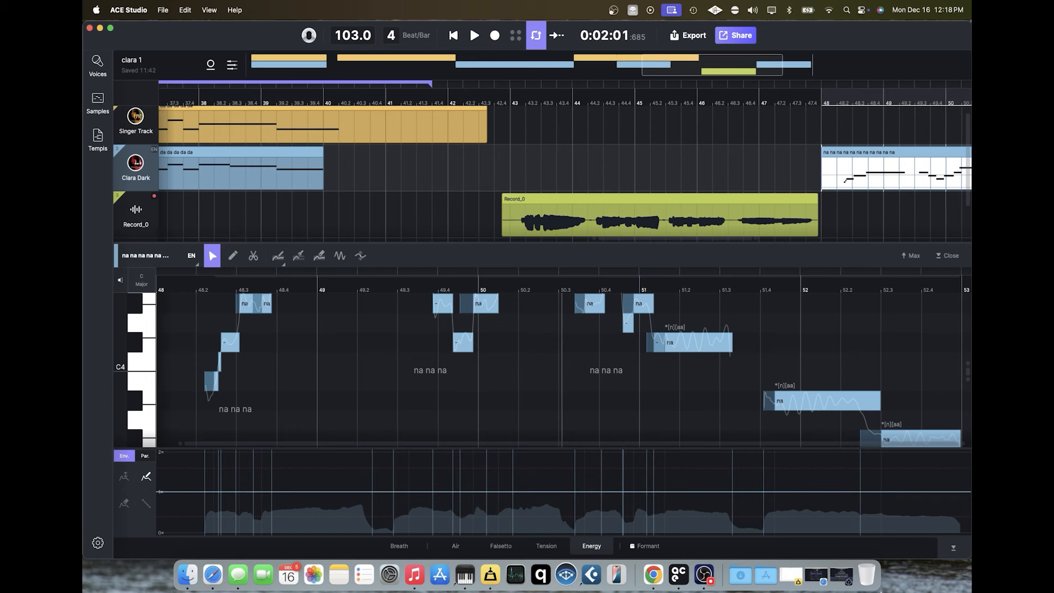
{"action": "left_click", "coordinate": [838, 106]}
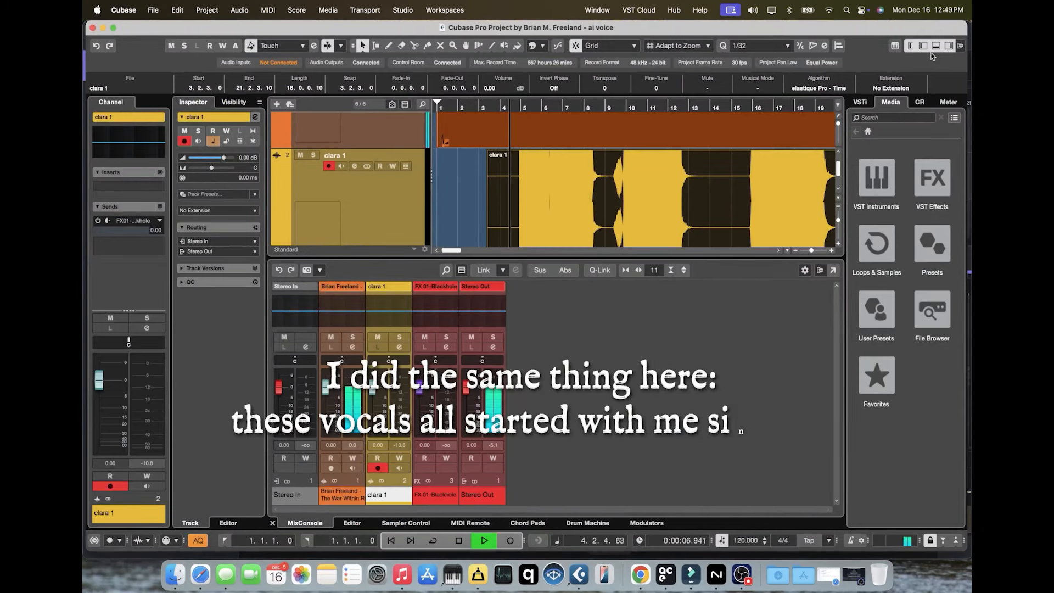
Switch to Cubase, hide the lower mixer zone and activate the Blackhole send on the clara 1 track during playback.
{"action": "left_click", "coordinate": [935, 46]}
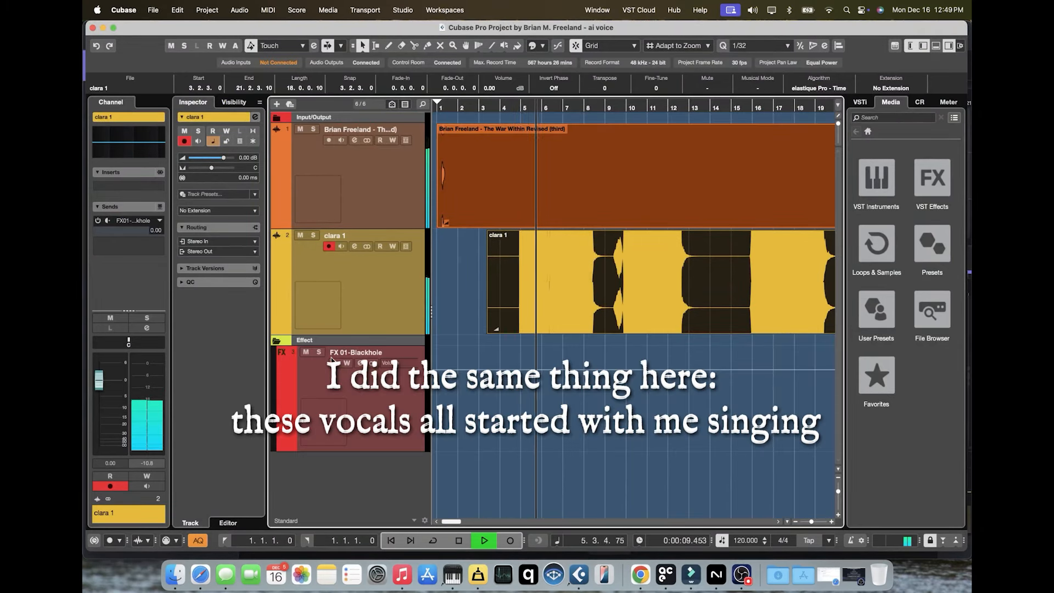
{"action": "left_click", "coordinate": [120, 226]}
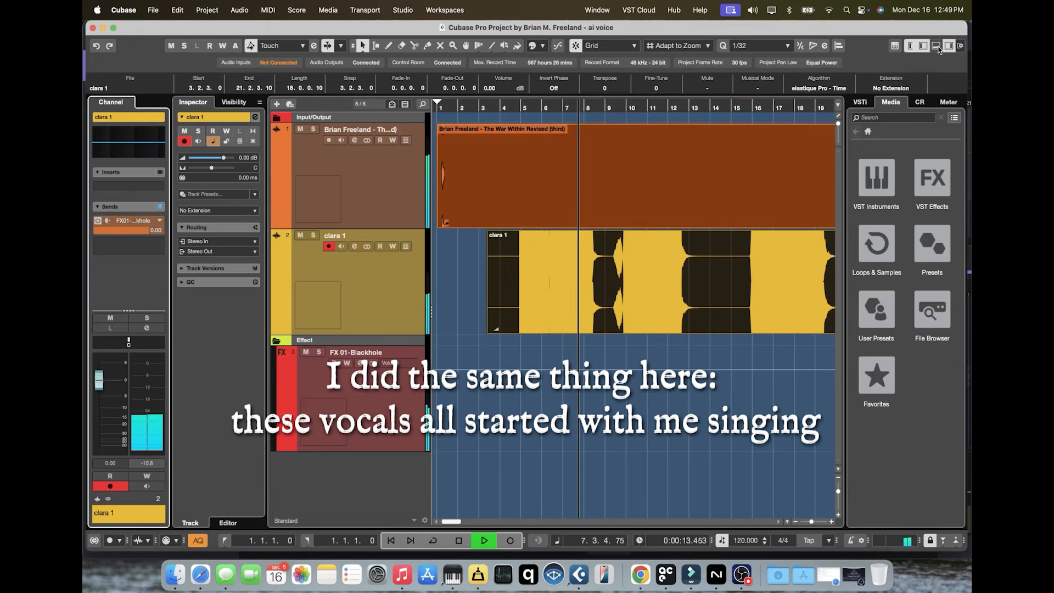
{"action": "left_click_drag", "start_coordinate": [454, 522], "coordinate": [460, 525]}
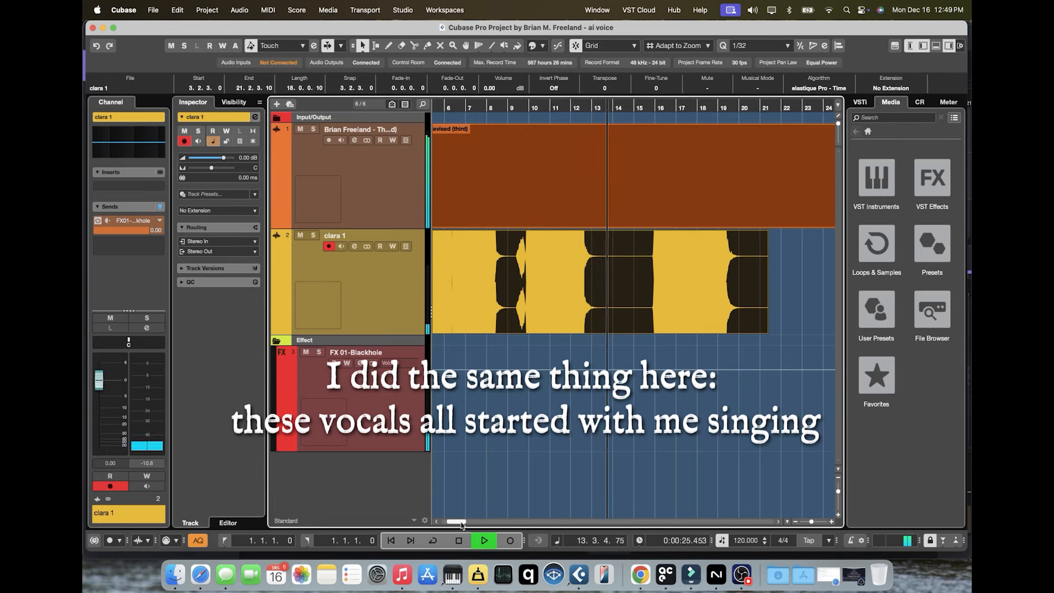
{"action": "left_click_drag", "start_coordinate": [461, 521], "coordinate": [467, 521]}
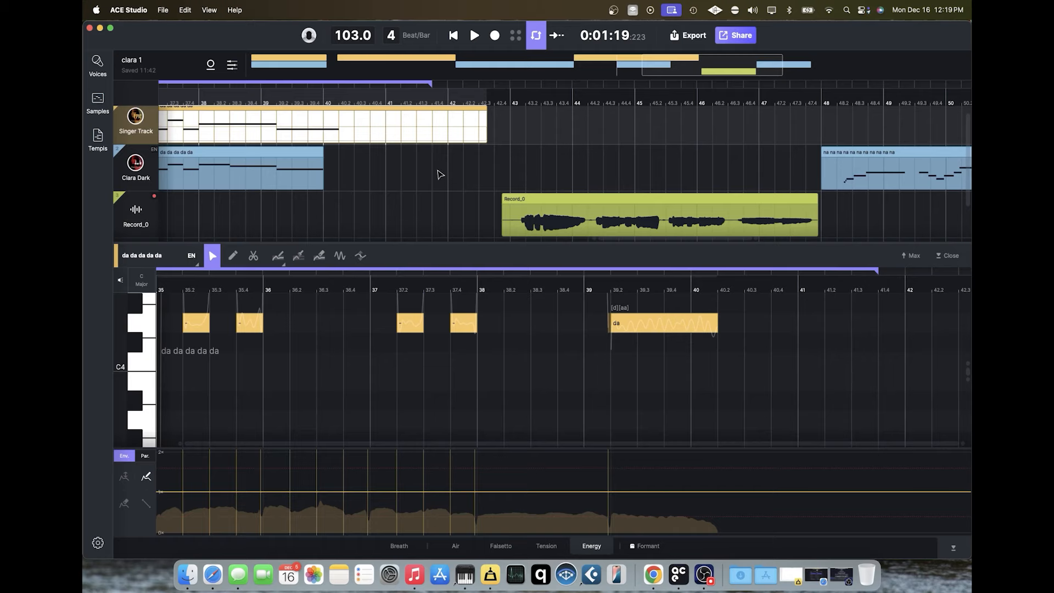
Solo the Singer Track and show its "da da da da da" clip from bar 35 in a maximized piano roll.
{"action": "scroll", "coordinate": [395, 198], "scroll_direction": "up", "scroll_amount": 1}
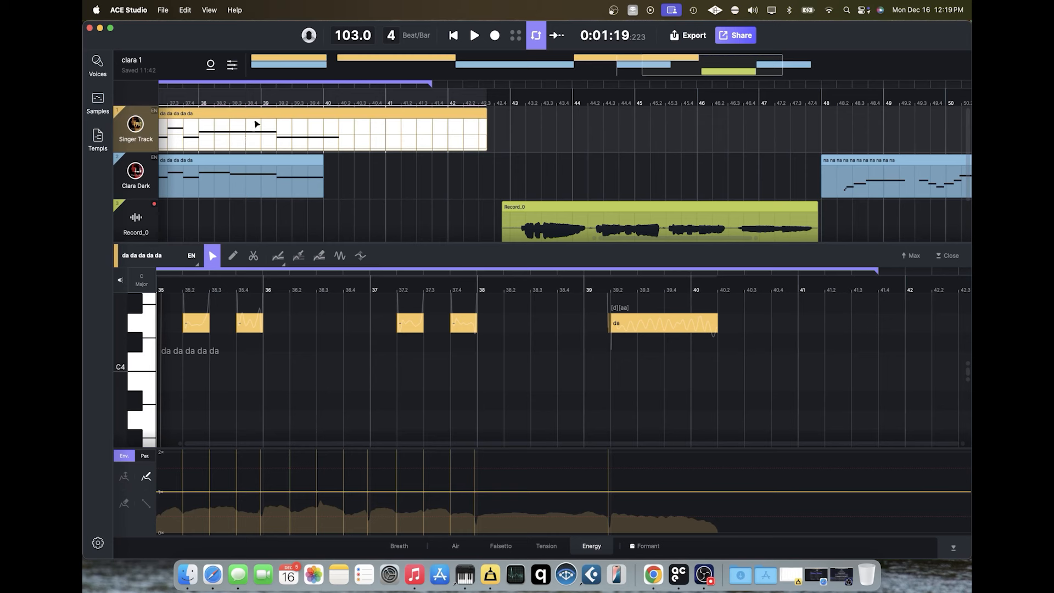
{"action": "double_click", "coordinate": [211, 115]}
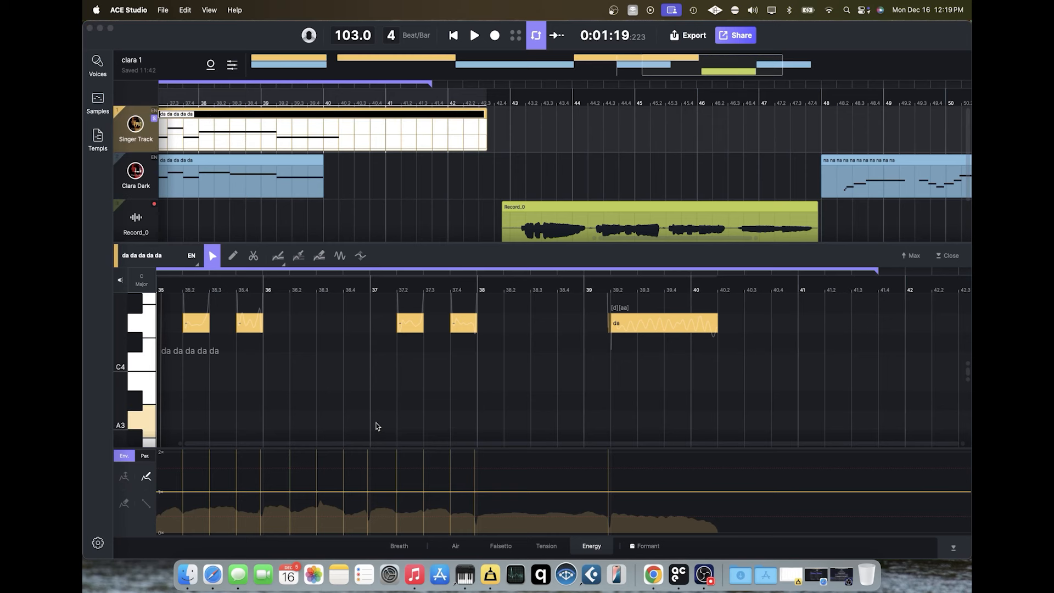
{"action": "left_click_drag", "start_coordinate": [375, 444], "coordinate": [246, 443]}
{"action": "scroll", "coordinate": [263, 378], "scroll_direction": "up", "scroll_amount": 1}
{"action": "scroll", "coordinate": [266, 381], "scroll_direction": "up", "scroll_amount": 4}
{"action": "left_click", "coordinate": [188, 320]}
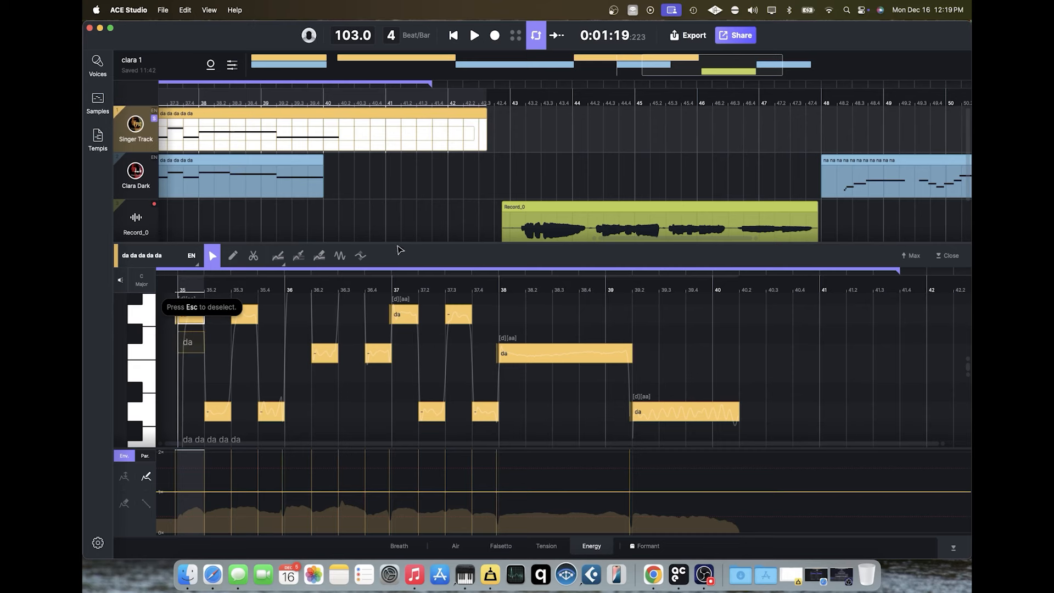
{"action": "left_click", "coordinate": [921, 256]}
{"action": "left_click_drag", "start_coordinate": [152, 209], "coordinate": [156, 384]}
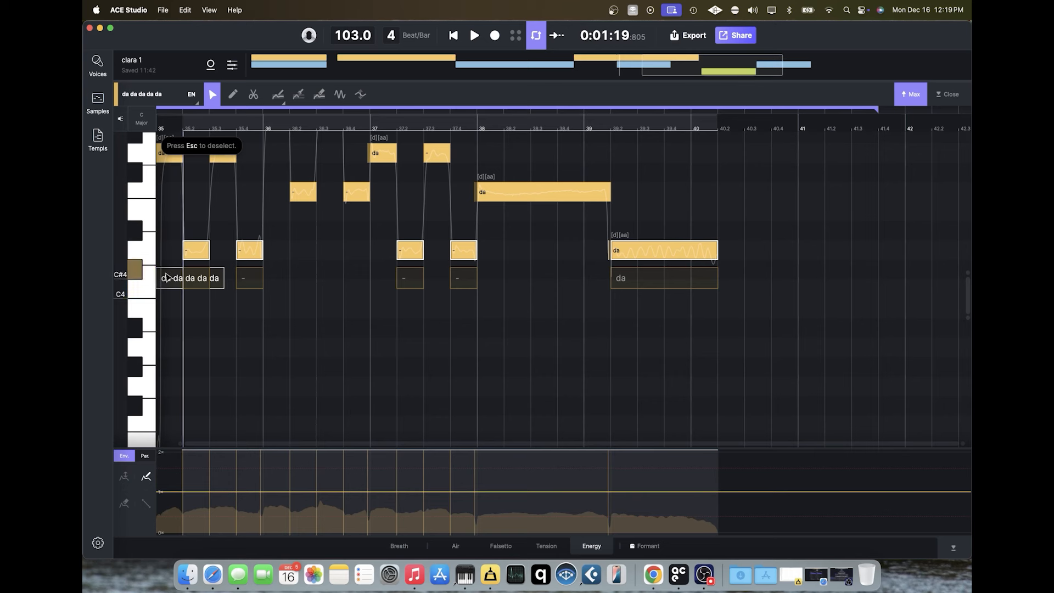
{"action": "scroll", "coordinate": [188, 251], "scroll_direction": "down", "scroll_amount": 1}
{"action": "scroll", "coordinate": [192, 250], "scroll_direction": "up", "scroll_amount": 1}
{"action": "scroll", "coordinate": [193, 248], "scroll_direction": "up", "scroll_amount": 1}
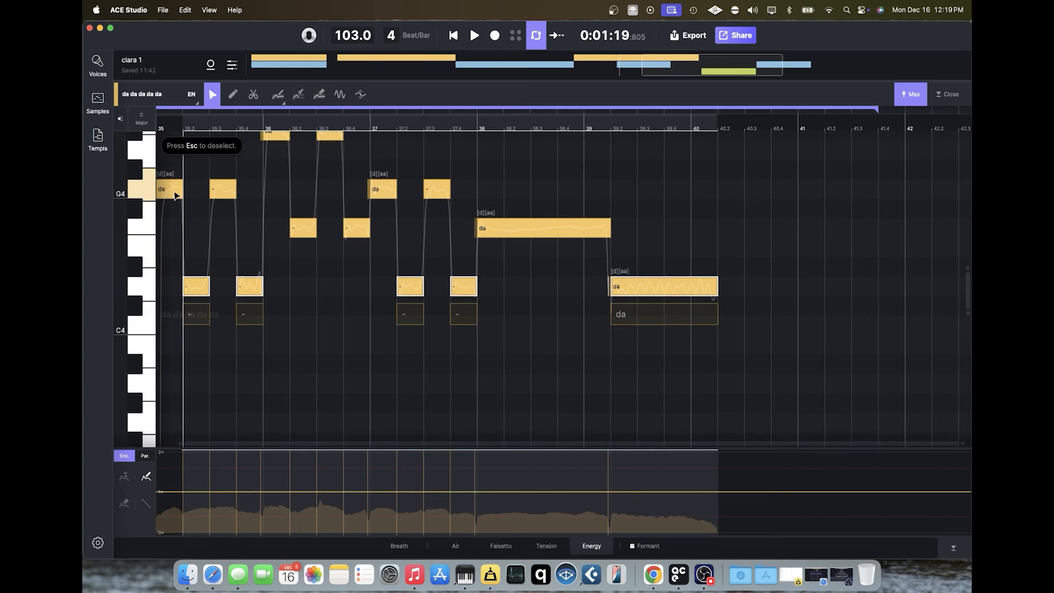
Change the lyric of the clip's first note at bar 35 to "na" and play the clip's opening notes.
{"action": "left_click", "coordinate": [170, 193]}
{"action": "double_click", "coordinate": [170, 218]}
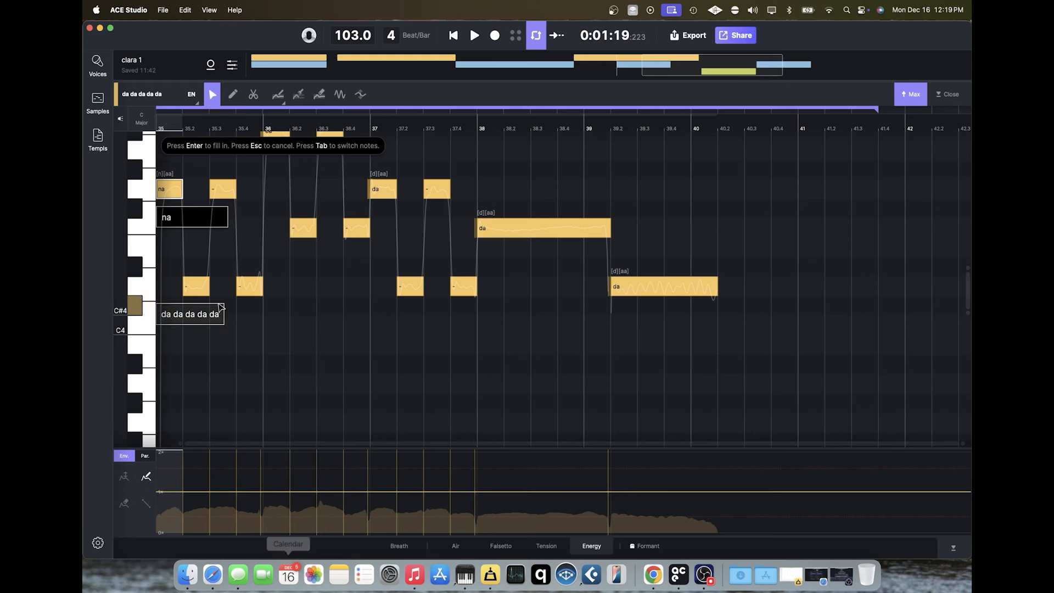
{"action": "left_click", "coordinate": [193, 287]}
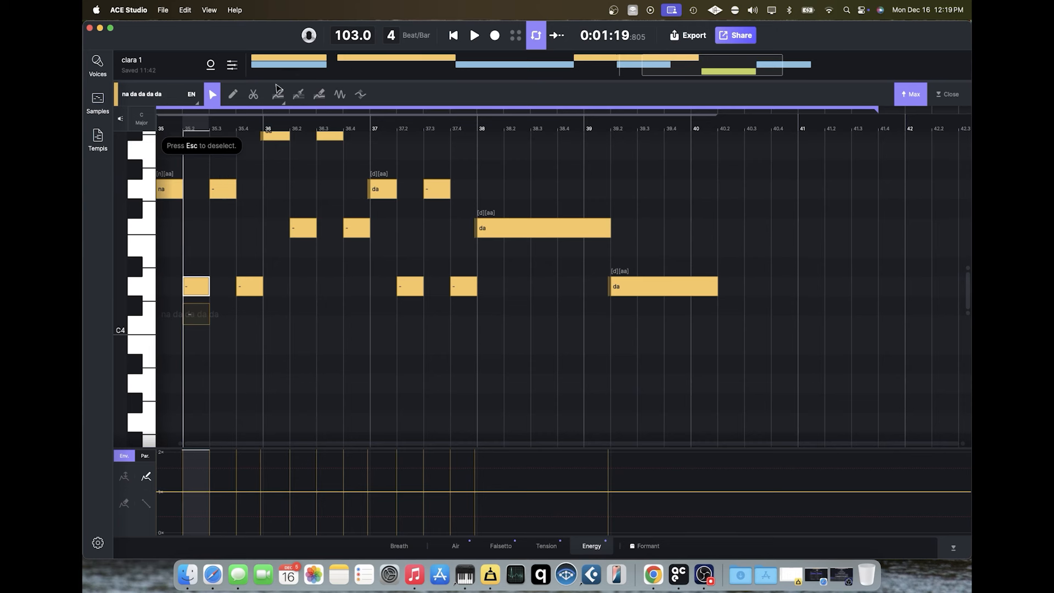
{"action": "left_click", "coordinate": [475, 36]}
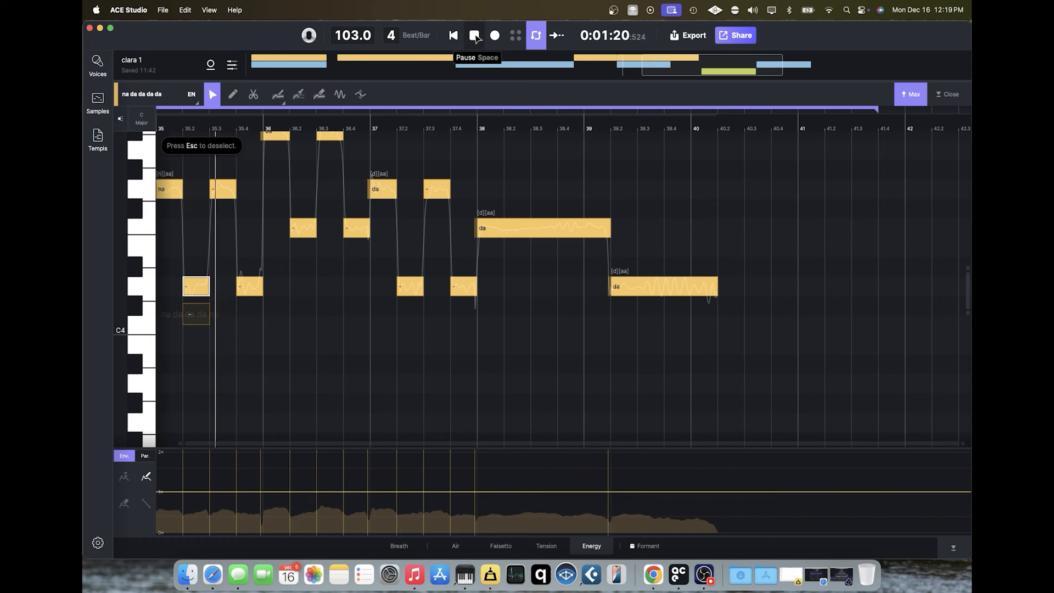
{"action": "left_click", "coordinate": [475, 36]}
{"action": "scroll", "coordinate": [513, 186], "scroll_direction": "up", "scroll_amount": 5}
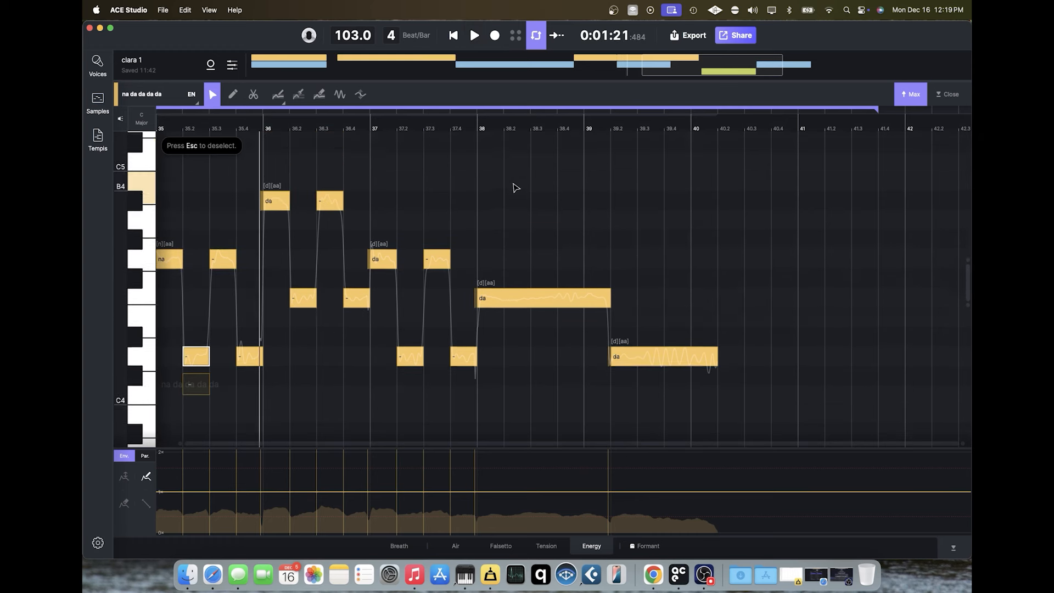
{"action": "left_click", "coordinate": [161, 130]}
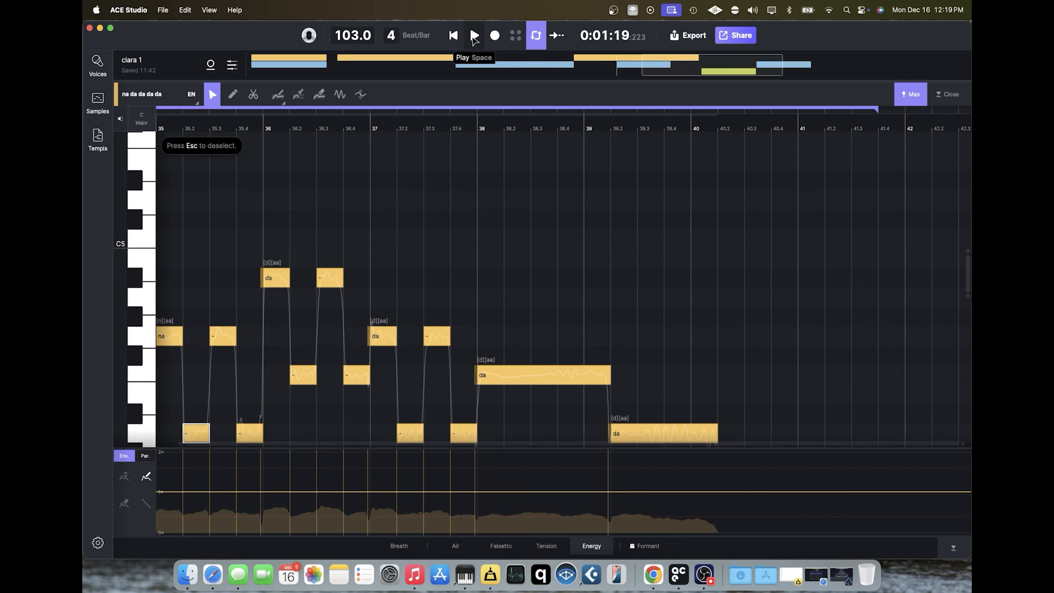
Change the lyric of the high note at bar 36 to "na" and play the phrase through its last note.
{"action": "scroll", "coordinate": [439, 274], "scroll_direction": "down", "scroll_amount": 2}
{"action": "double_click", "coordinate": [275, 238]}
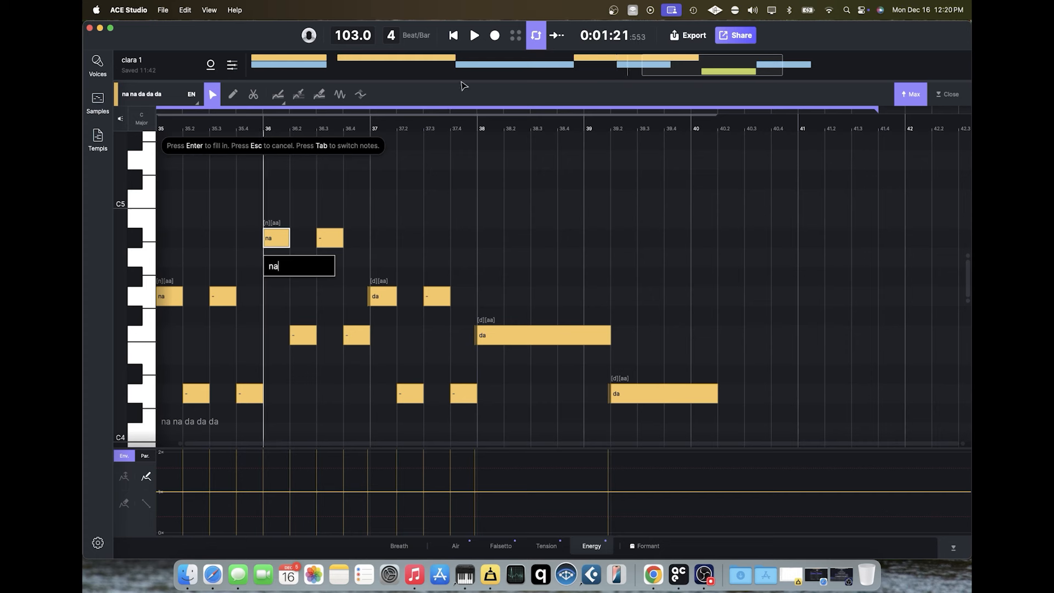
{"action": "left_click", "coordinate": [475, 42]}
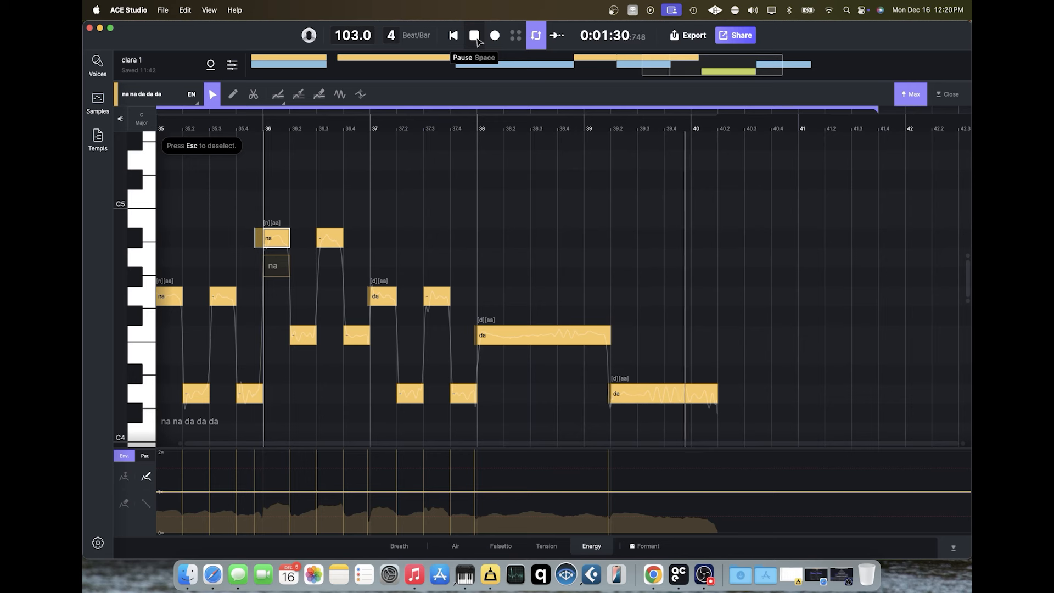
{"action": "left_click", "coordinate": [475, 36]}
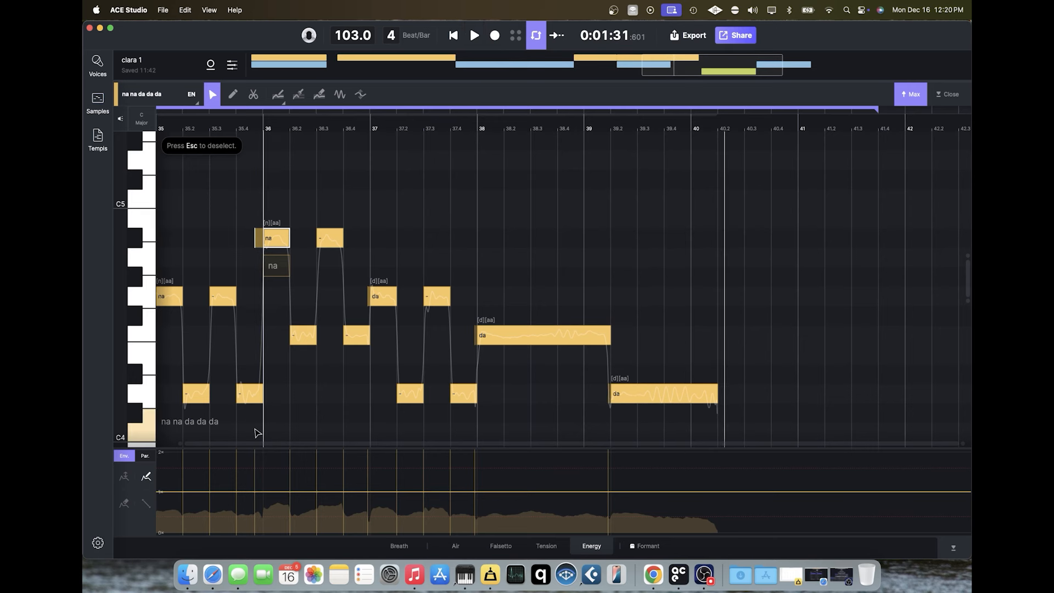
Delete the short low note at 37.4 and add a breath in the gap just before bar 38.
{"action": "left_click_drag", "start_coordinate": [258, 444], "coordinate": [242, 444]}
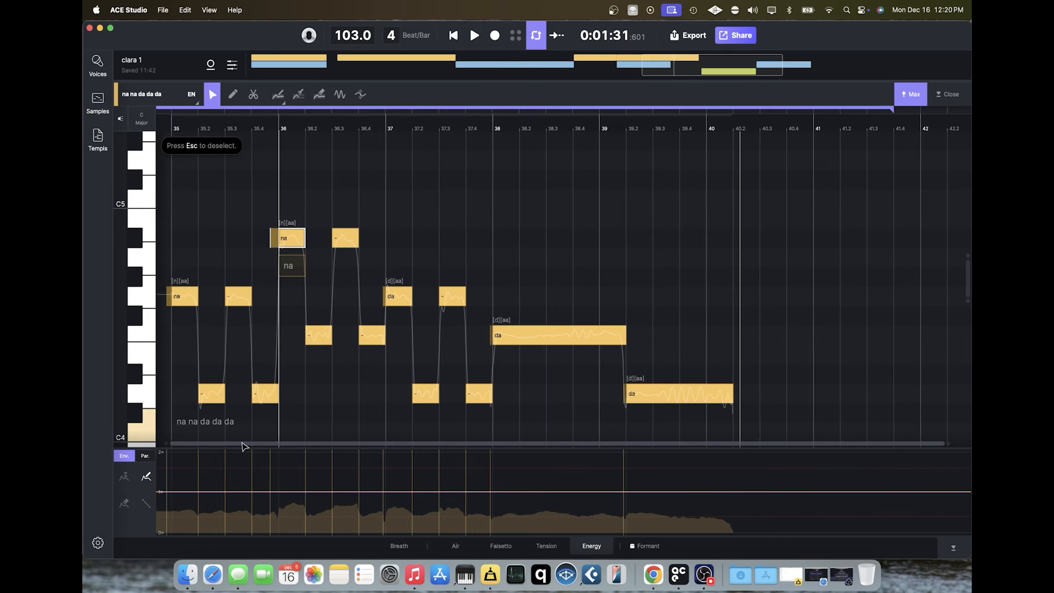
{"action": "left_click", "coordinate": [399, 545]}
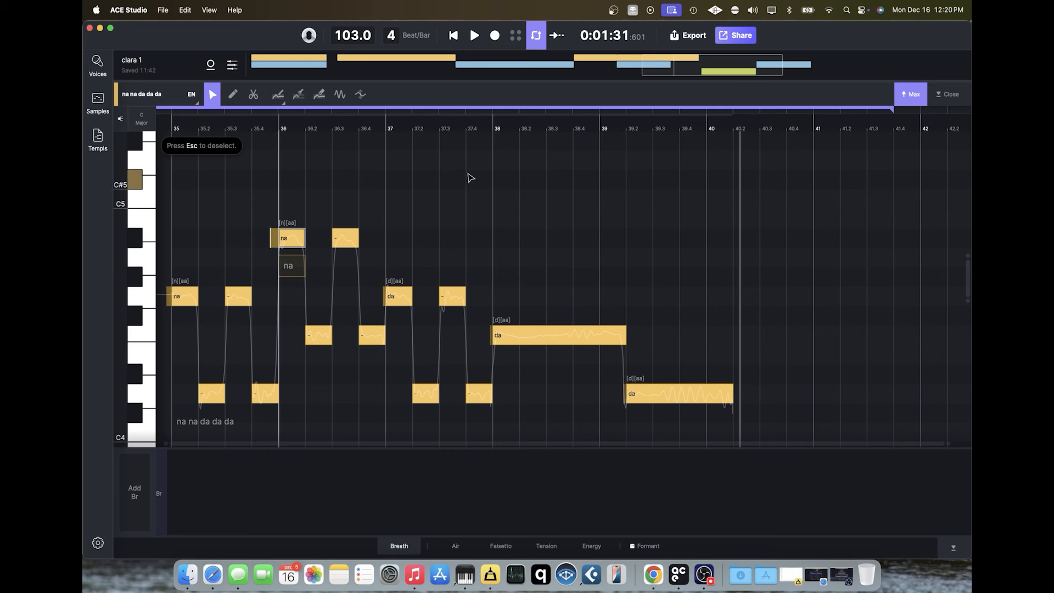
{"action": "left_click", "coordinate": [486, 413]}
{"action": "left_click_drag", "start_coordinate": [500, 413], "coordinate": [474, 381]}
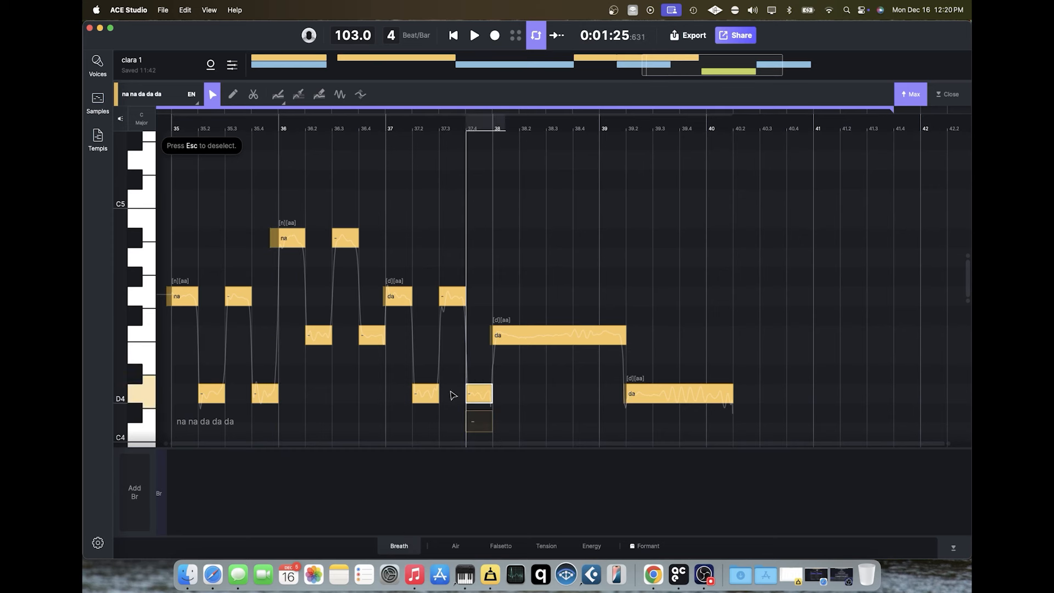
{"action": "key", "text": "Delete"}
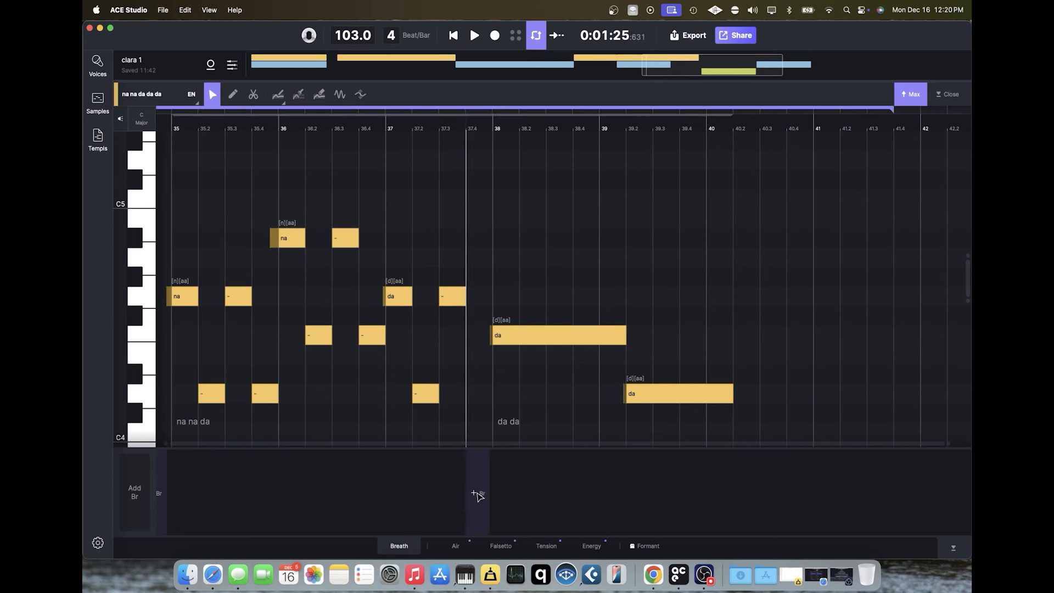
{"action": "left_click", "coordinate": [478, 494]}
Play the clip from bar 37 through the inserted breath into the long "da" note at bar 38.
{"action": "left_click", "coordinate": [388, 125]}
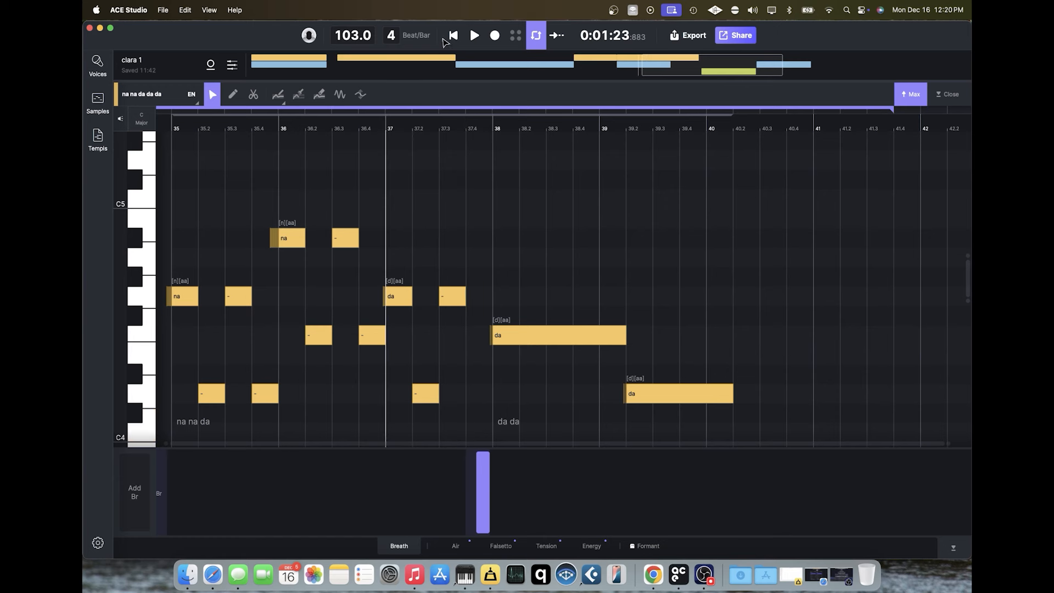
{"action": "left_click", "coordinate": [474, 36]}
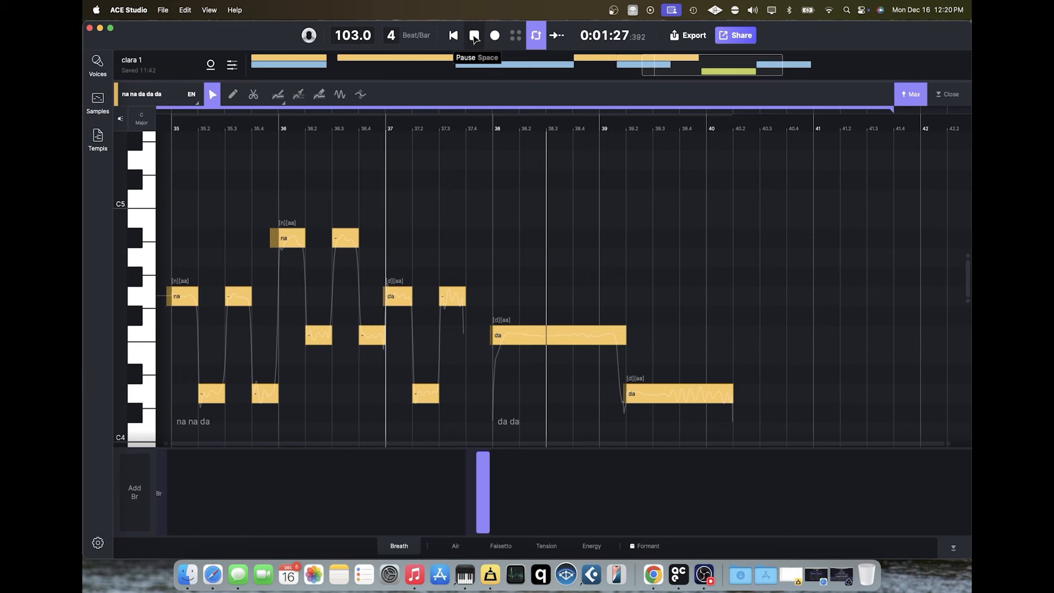
{"action": "left_click", "coordinate": [474, 36]}
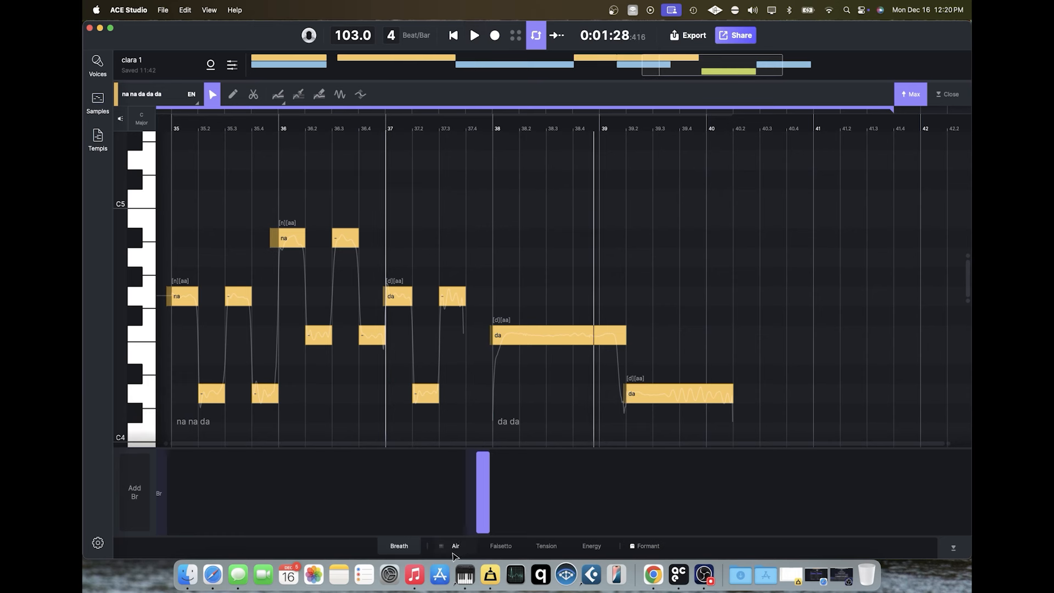
Display the clip's Air parameter envelope and set the playhead at bar 35.
{"action": "left_click", "coordinate": [451, 546]}
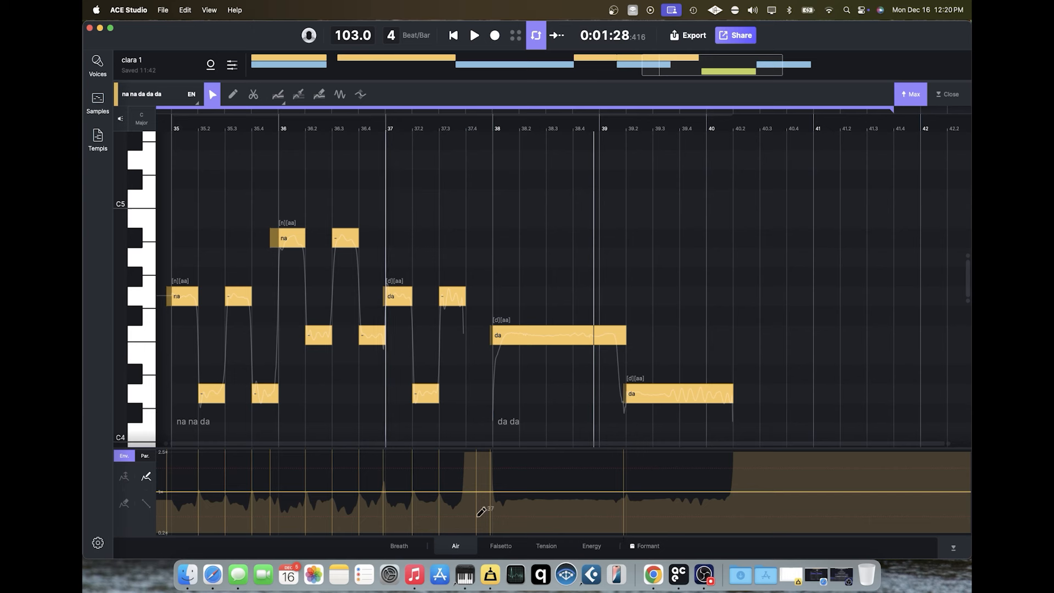
{"action": "left_click_drag", "start_coordinate": [487, 444], "coordinate": [482, 444]}
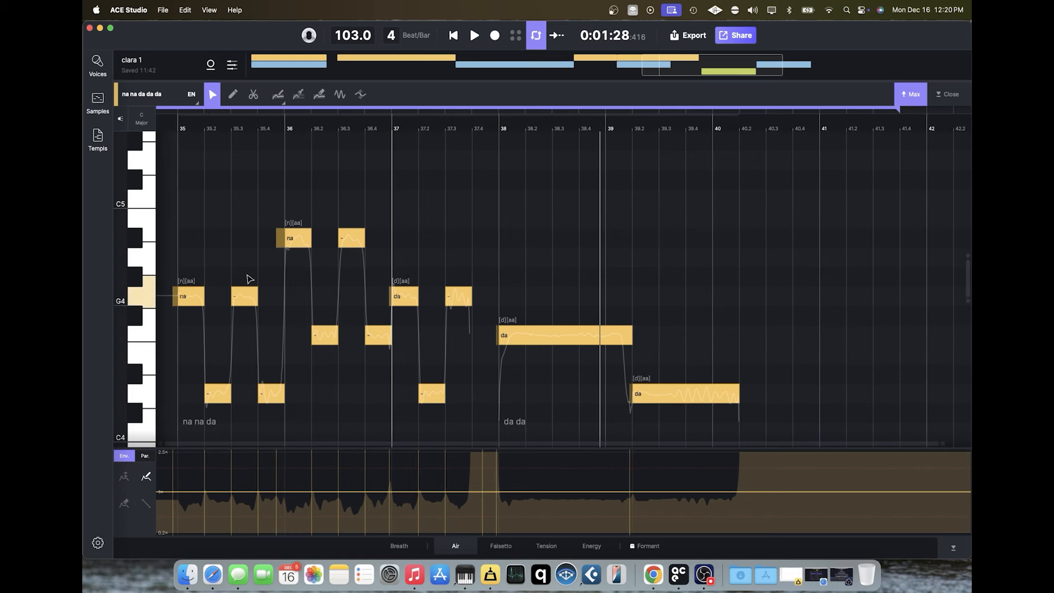
{"action": "left_click", "coordinate": [183, 132]}
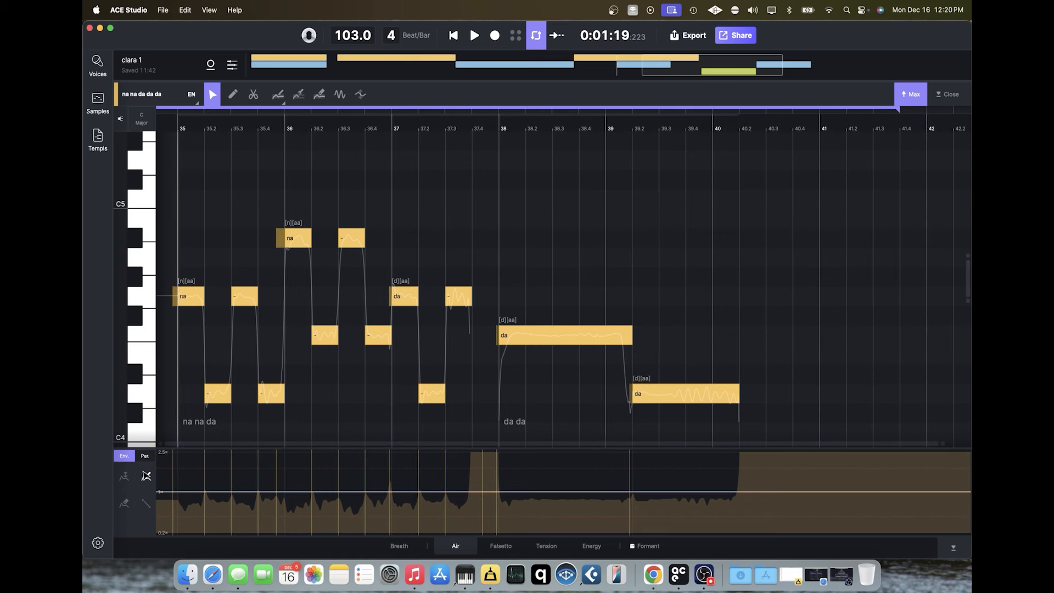
Draw an Air envelope that dips to its minimum around bar 37 and peaks at maximum near bar 39, and play the clip.
{"action": "mouse_move", "coordinate": [203, 464]}
{"action": "left_mouse_down"}
{"action": "mouse_move", "coordinate": [289, 455]}
{"action": "mouse_move", "coordinate": [460, 475]}
{"action": "left_mouse_up"}
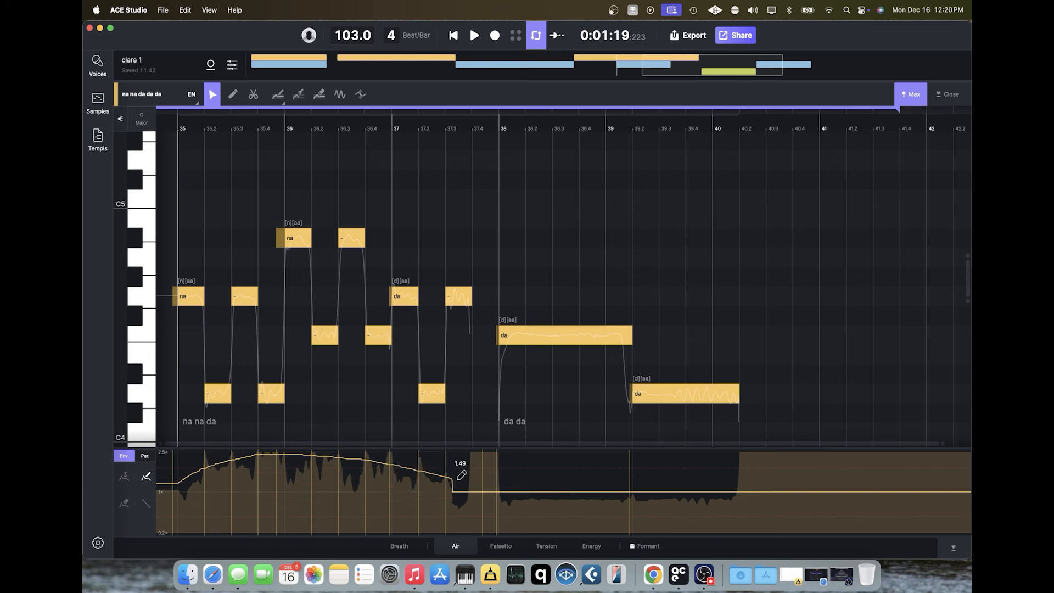
{"action": "mouse_move", "coordinate": [186, 483]}
{"action": "left_mouse_down"}
{"action": "mouse_move", "coordinate": [422, 527]}
{"action": "mouse_move", "coordinate": [505, 496]}
{"action": "left_mouse_up"}
{"action": "mouse_move", "coordinate": [563, 461]}
{"action": "left_mouse_down"}
{"action": "mouse_move", "coordinate": [686, 451]}
{"action": "mouse_move", "coordinate": [827, 501]}
{"action": "left_mouse_up"}
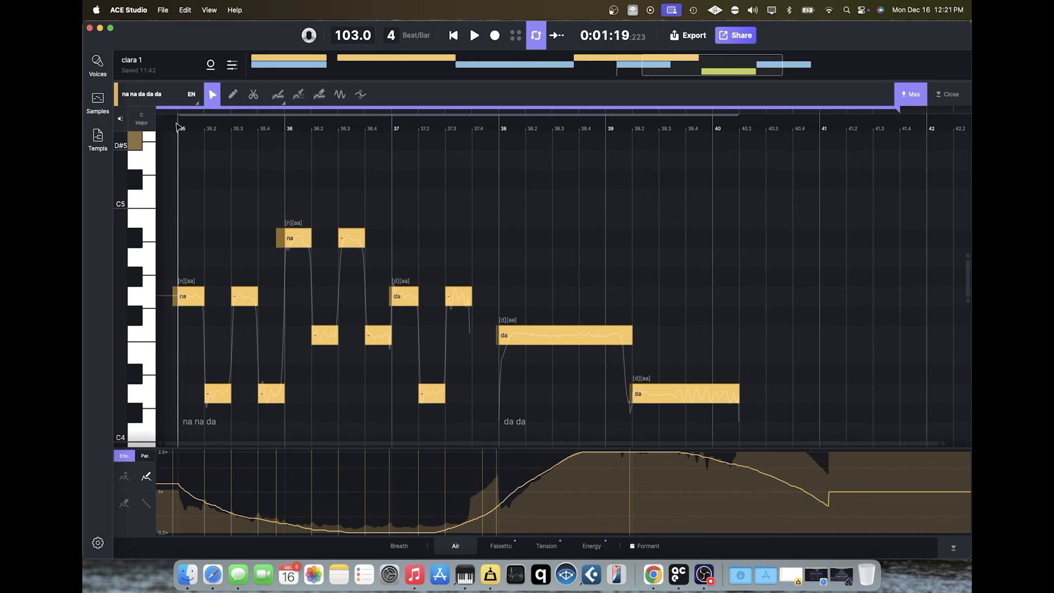
{"action": "left_click", "coordinate": [474, 35]}
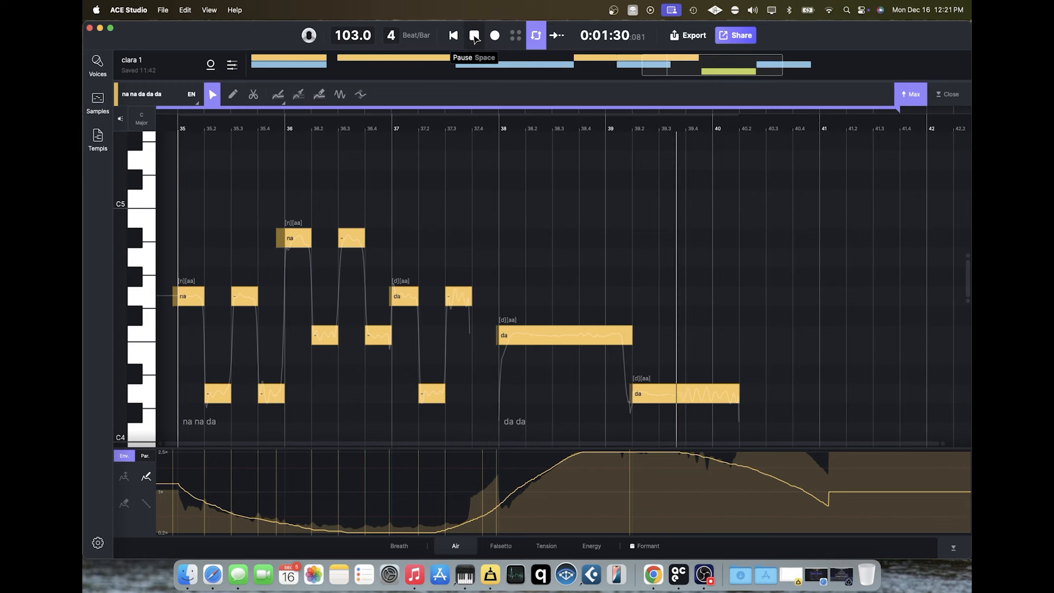
{"action": "left_click", "coordinate": [475, 37]}
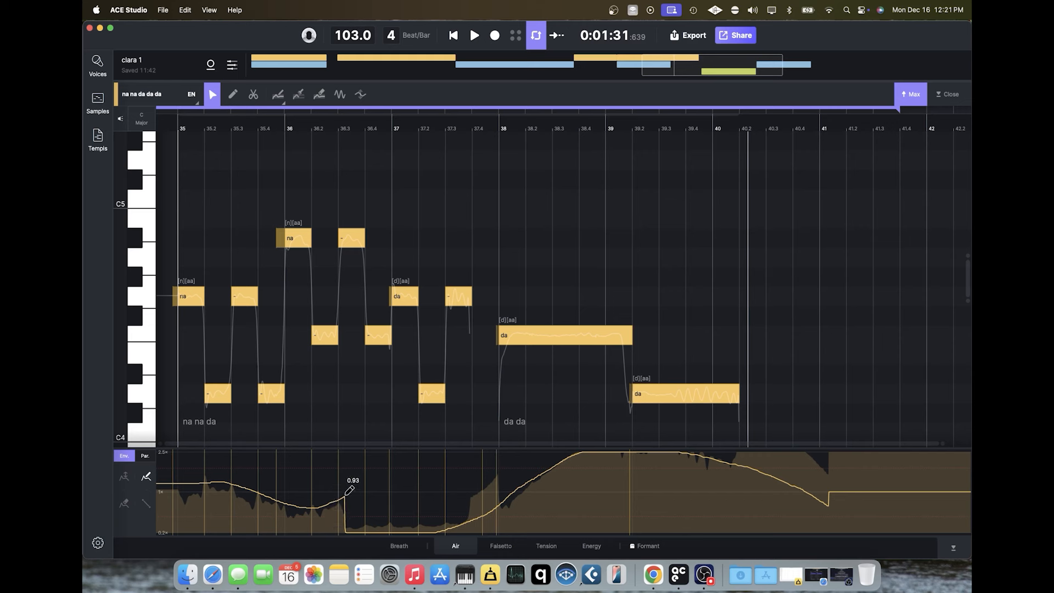
Redraw the Air envelope from bar 35 to 38 with a dip after bar 36 and a rise after bar 37, and play it.
{"action": "left_click_drag", "start_coordinate": [380, 479], "coordinate": [442, 470]}
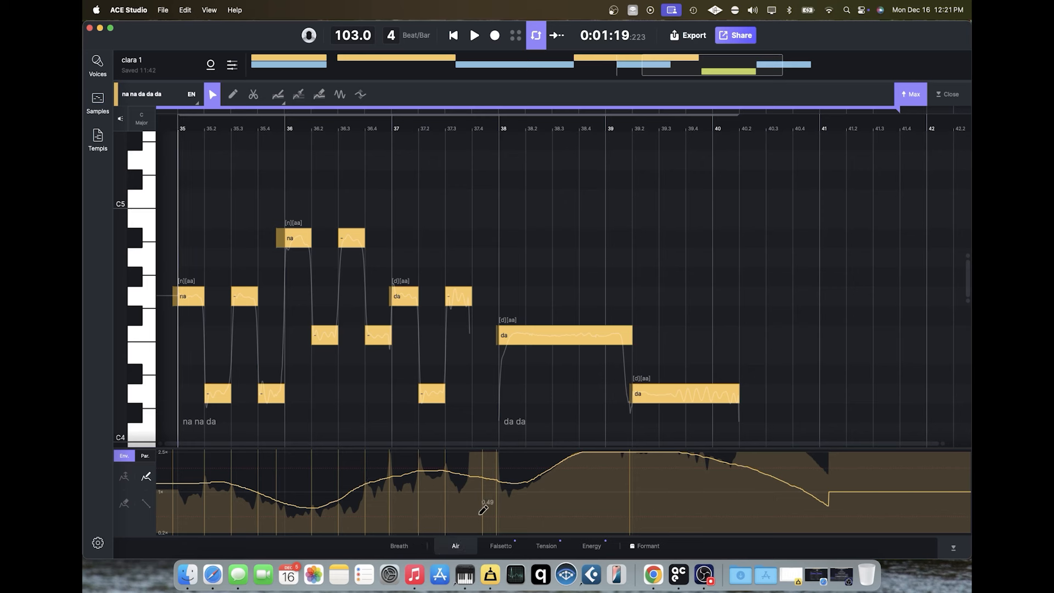
{"action": "left_click", "coordinate": [475, 36]}
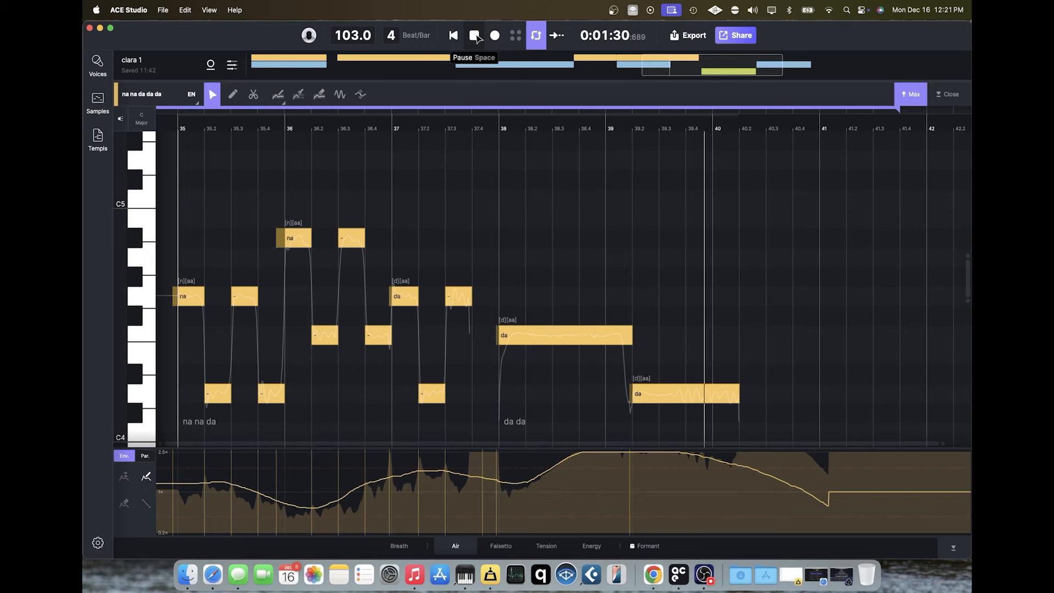
{"action": "left_click", "coordinate": [475, 36]}
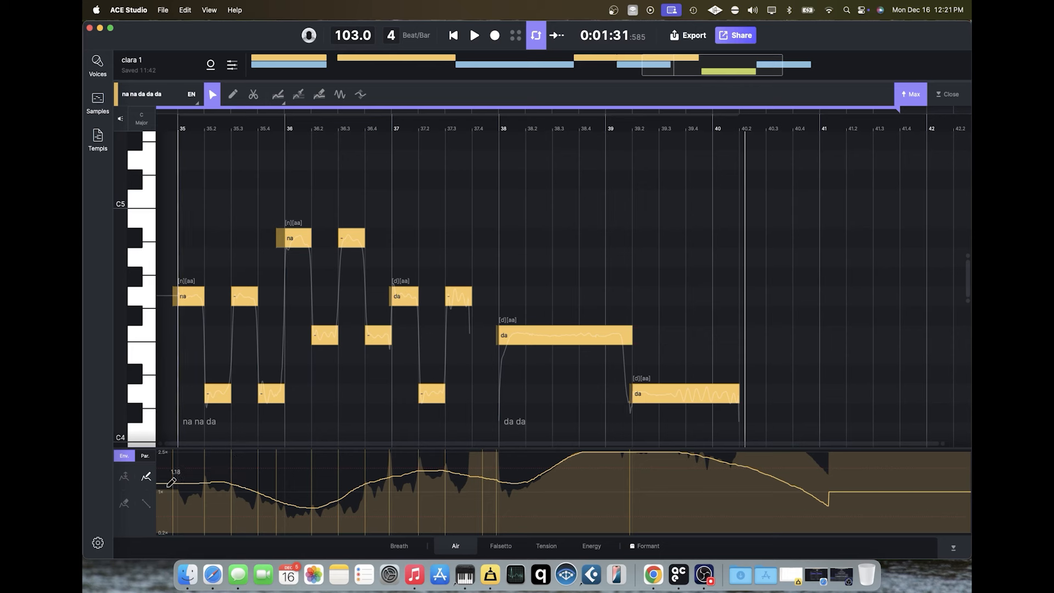
Flatten the Air envelope to about 1 across the whole clip and play it from bar 35.
{"action": "left_click_drag", "start_coordinate": [315, 484], "coordinate": [484, 484]}
{"action": "left_click_drag", "start_coordinate": [559, 484], "coordinate": [842, 487]}
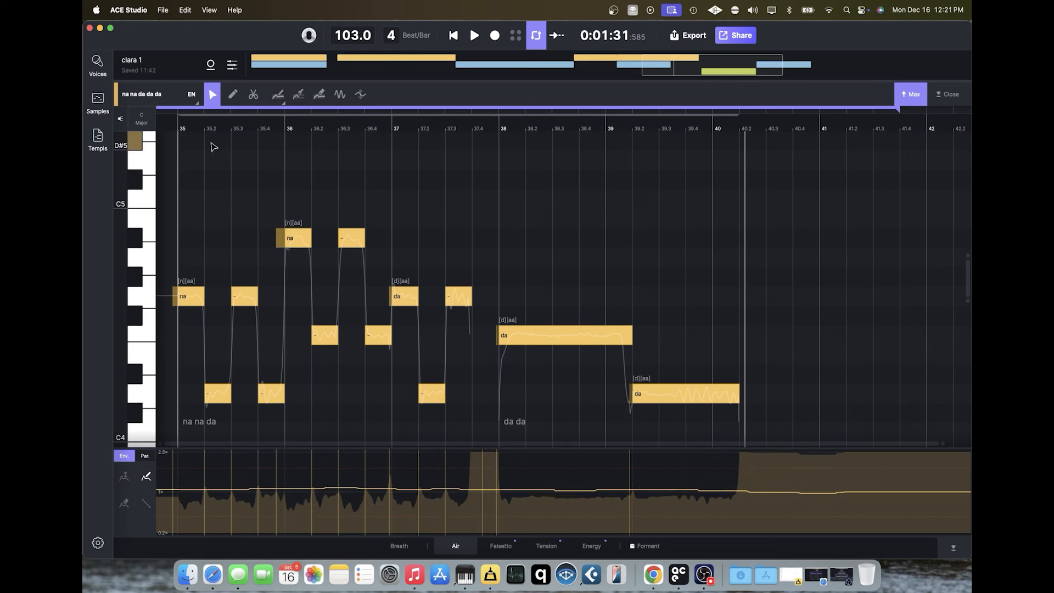
{"action": "left_click", "coordinate": [473, 35]}
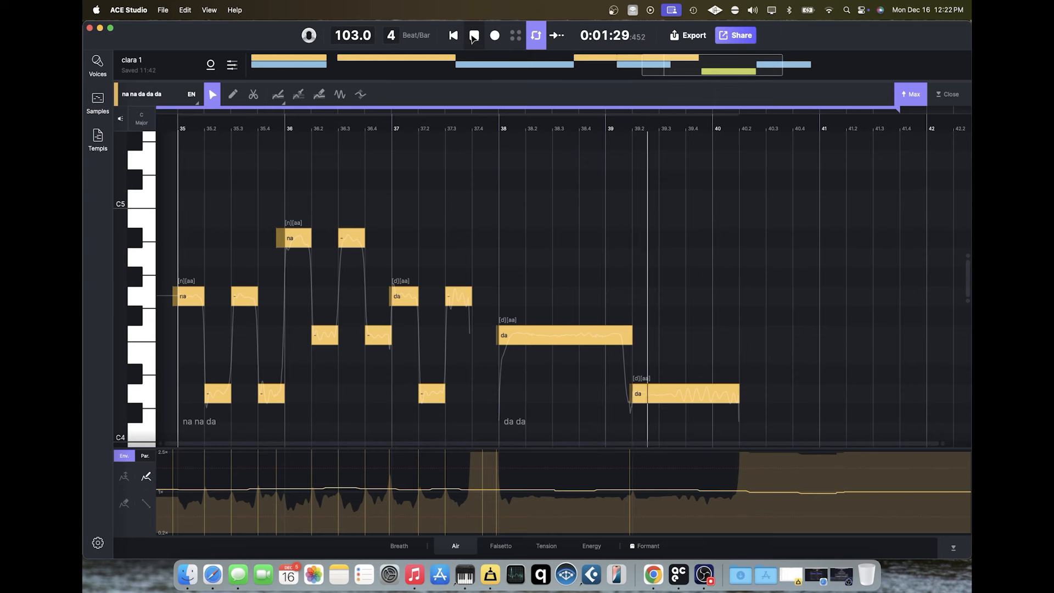
{"action": "left_click", "coordinate": [473, 35]}
Shorten the "da" note at bar 38 to one beat and move the last "da" note up to G4, starting at 38.2.
{"action": "right_click", "coordinate": [666, 282]}
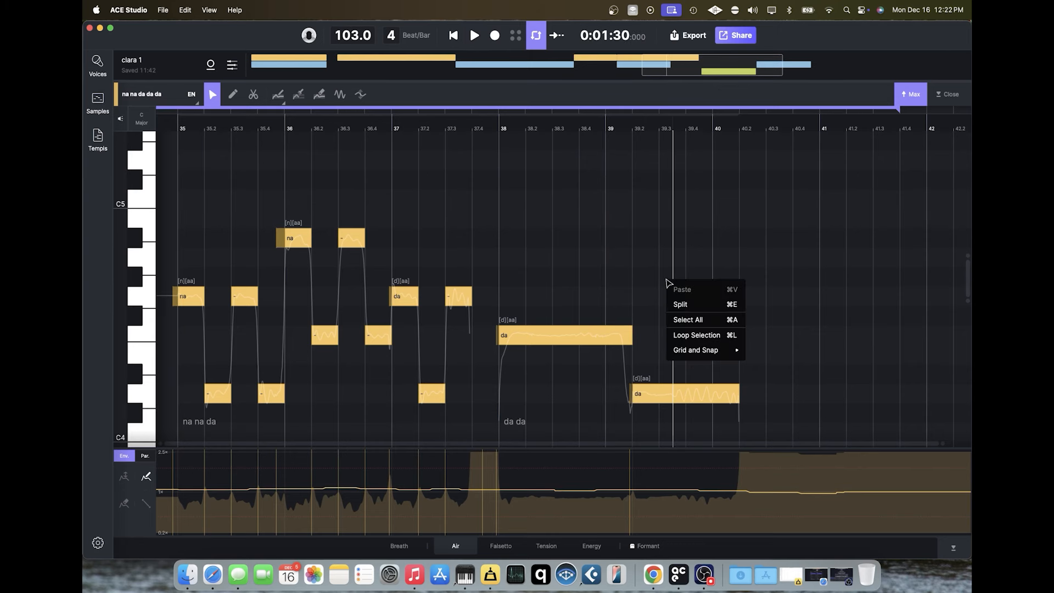
{"action": "left_click", "coordinate": [666, 373]}
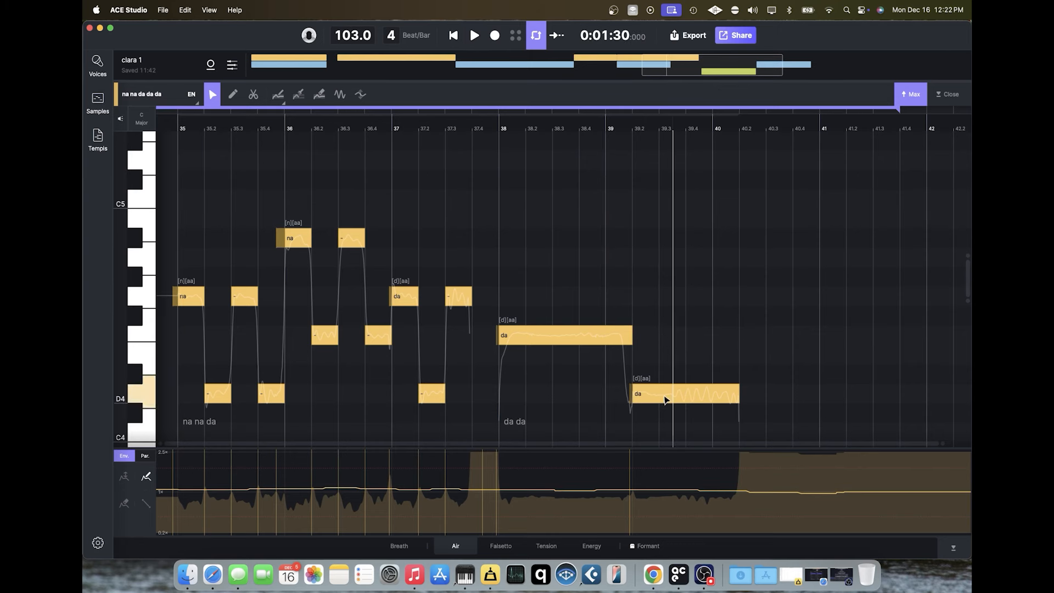
{"action": "left_click", "coordinate": [505, 337]}
{"action": "left_click_drag", "start_coordinate": [672, 393], "coordinate": [565, 302]}
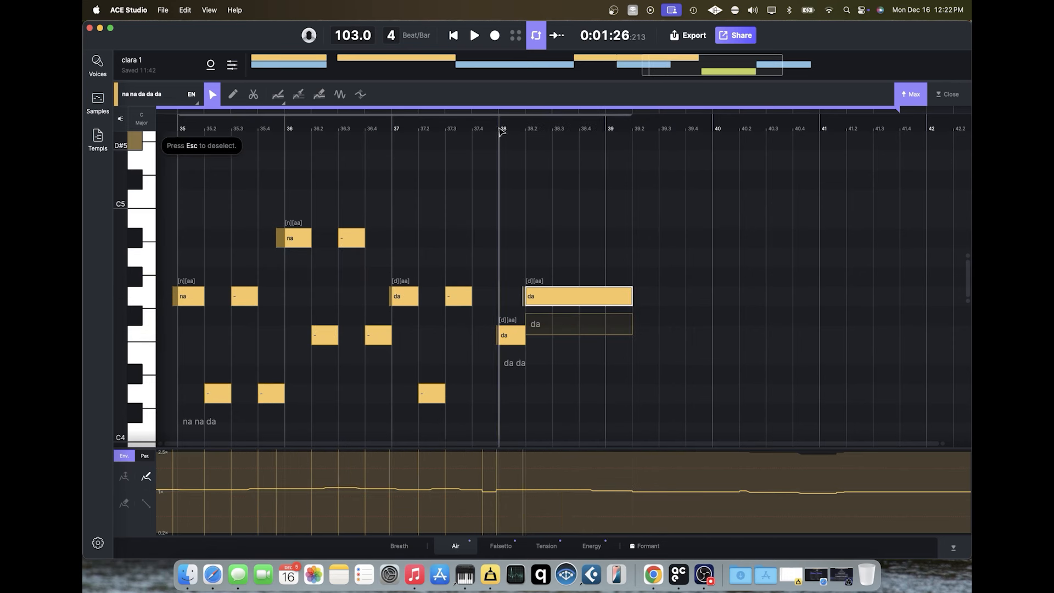
Replace the last note's lyric with "-" and play the clip from bar 38 before and after the change.
{"action": "left_click", "coordinate": [474, 37]}
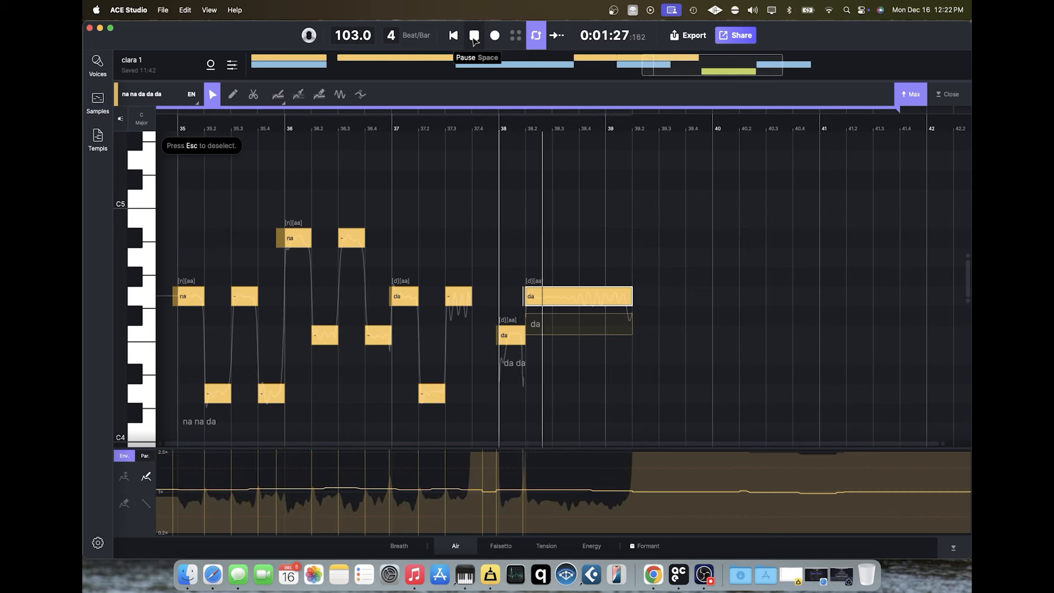
{"action": "left_click", "coordinate": [474, 36]}
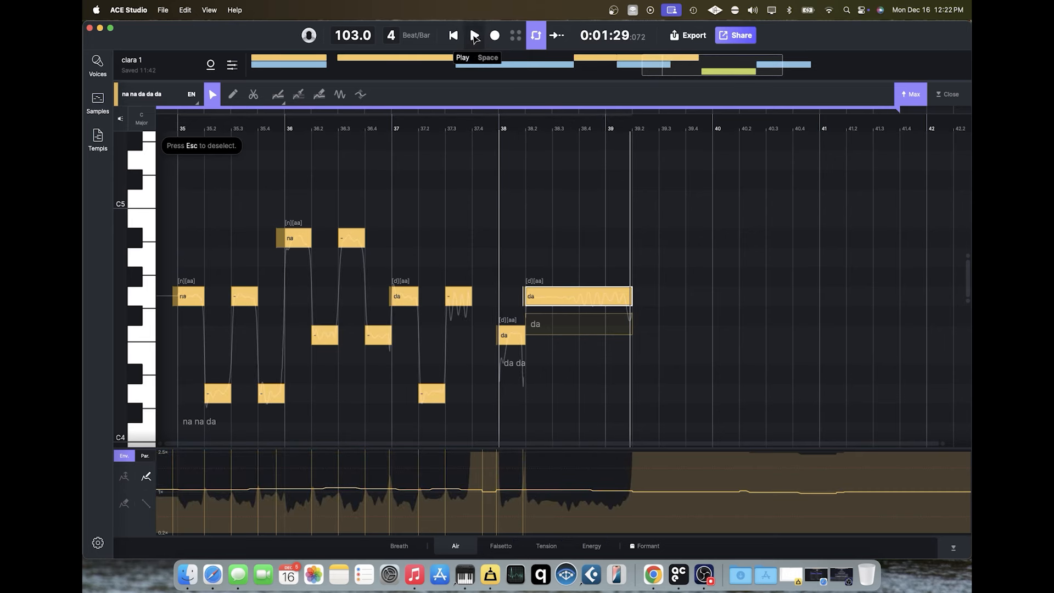
{"action": "double_click", "coordinate": [547, 325]}
{"action": "type", "text": "-"}
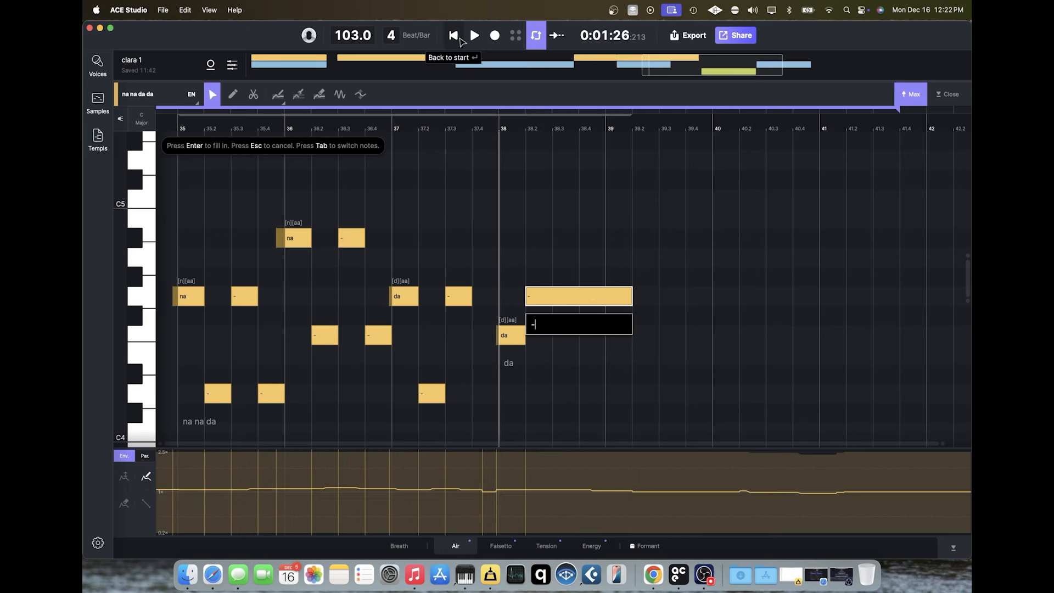
{"action": "left_click", "coordinate": [474, 36]}
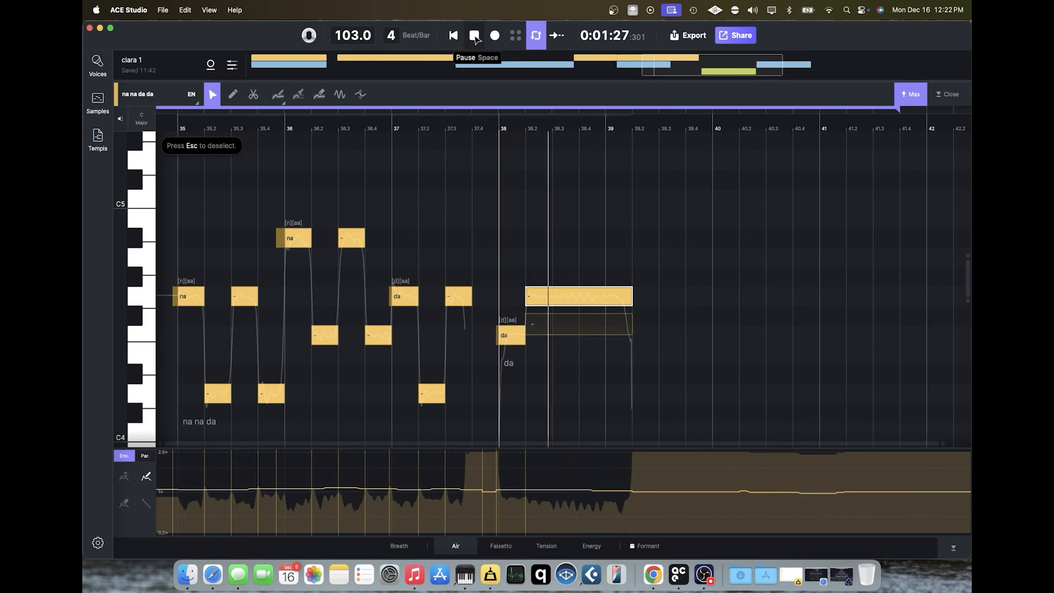
{"action": "left_click", "coordinate": [475, 36]}
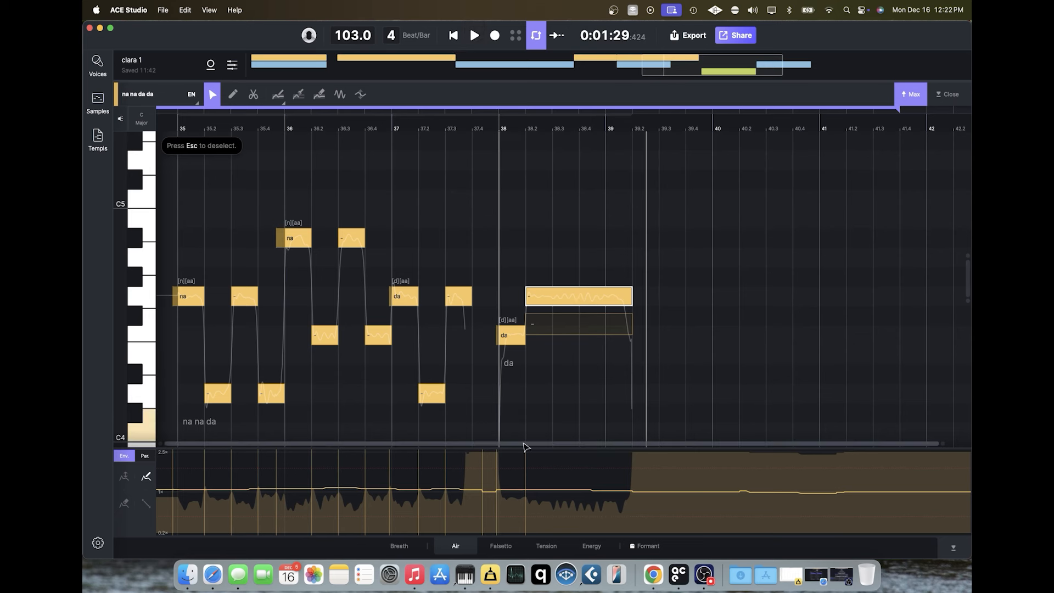
Draw a gentle rise in the Falsetto envelope over the last note, from 38.2 to about 39.3, and play it.
{"action": "left_click", "coordinate": [503, 546]}
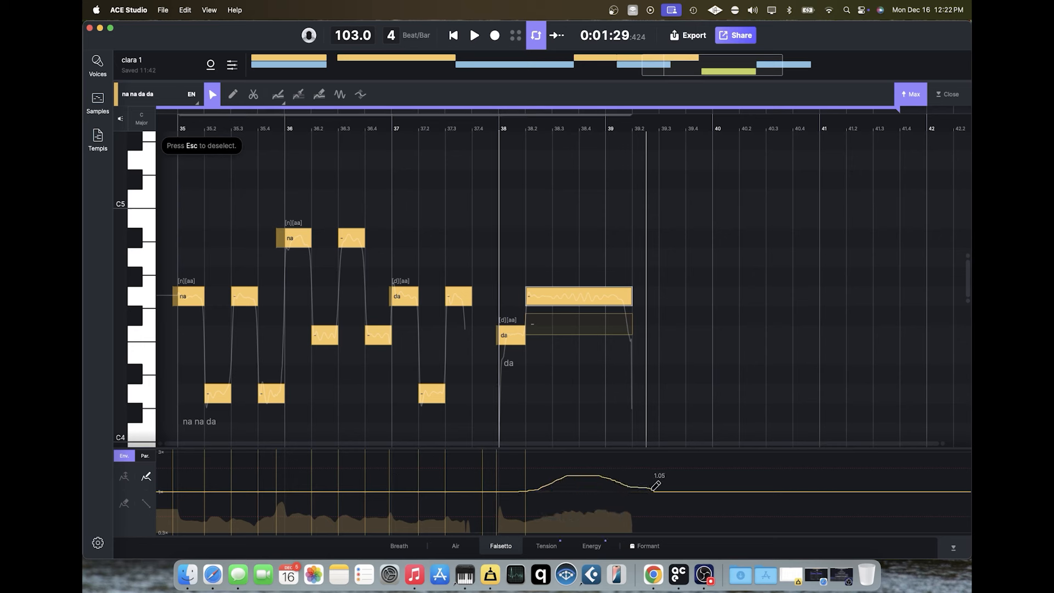
{"action": "left_click", "coordinate": [474, 36]}
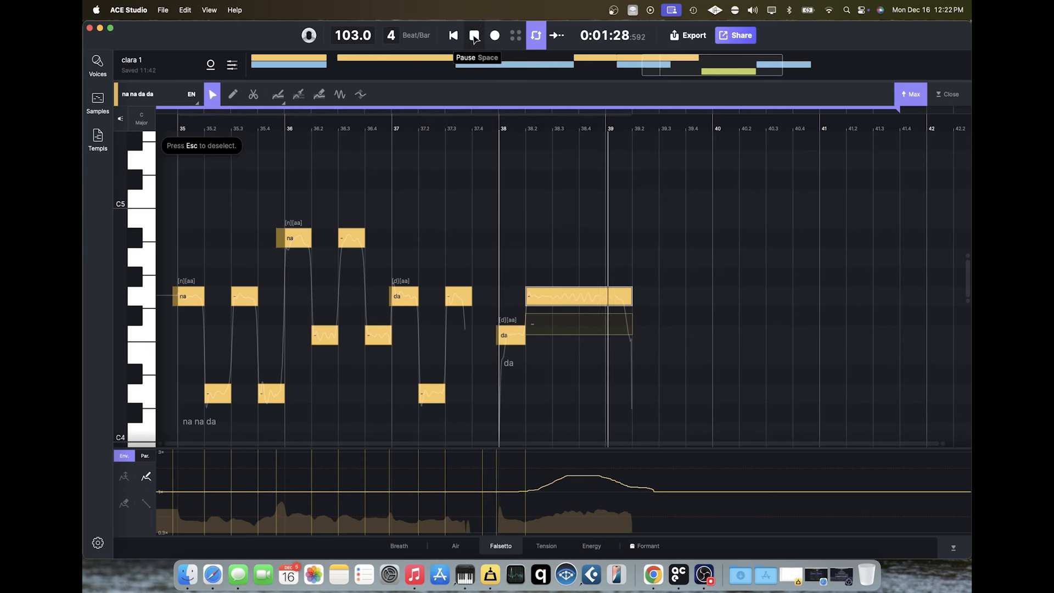
{"action": "left_click", "coordinate": [474, 36]}
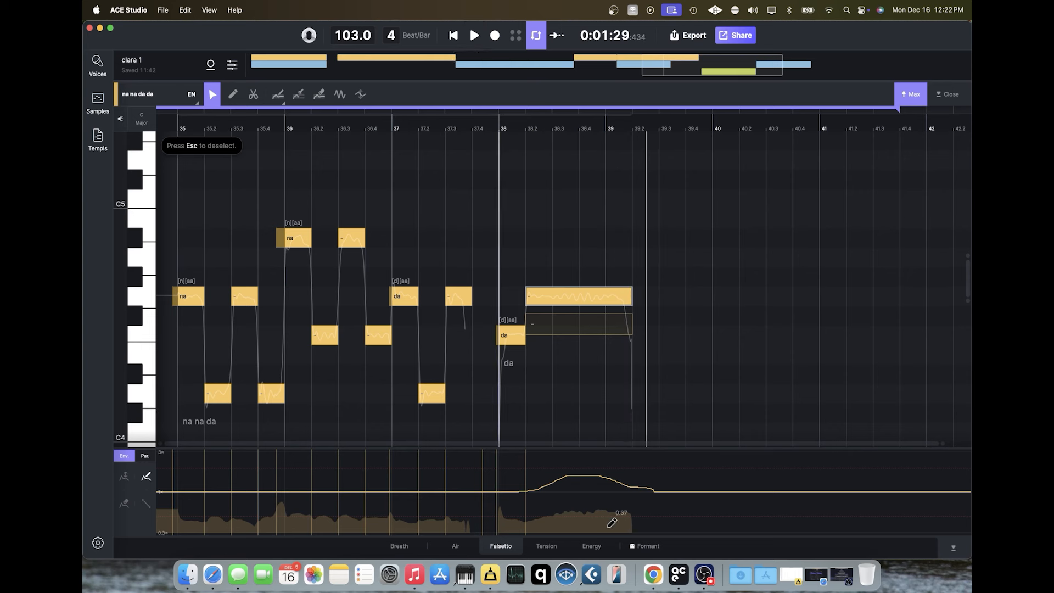
Draw a Tension envelope that drops near its minimum before bar 36 and peaks around bars 37 to 38, and play it from bar 35.
{"action": "left_click", "coordinate": [550, 546]}
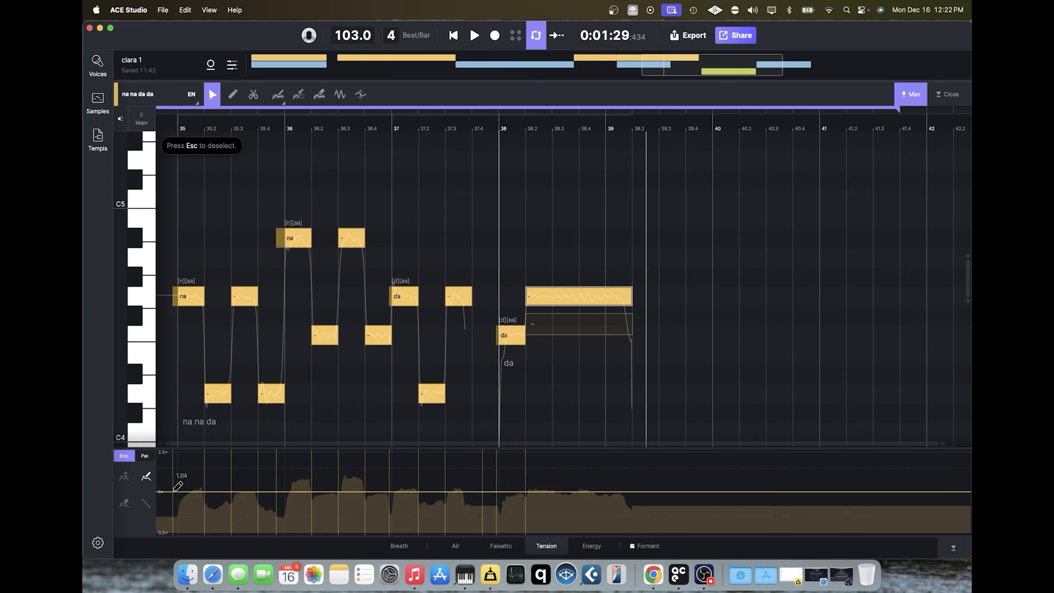
{"action": "left_click_drag", "start_coordinate": [204, 518], "coordinate": [296, 521]}
{"action": "mouse_move", "coordinate": [348, 481]}
{"action": "left_mouse_down"}
{"action": "mouse_move", "coordinate": [420, 453]}
{"action": "mouse_move", "coordinate": [546, 466]}
{"action": "mouse_move", "coordinate": [637, 496]}
{"action": "left_mouse_up"}
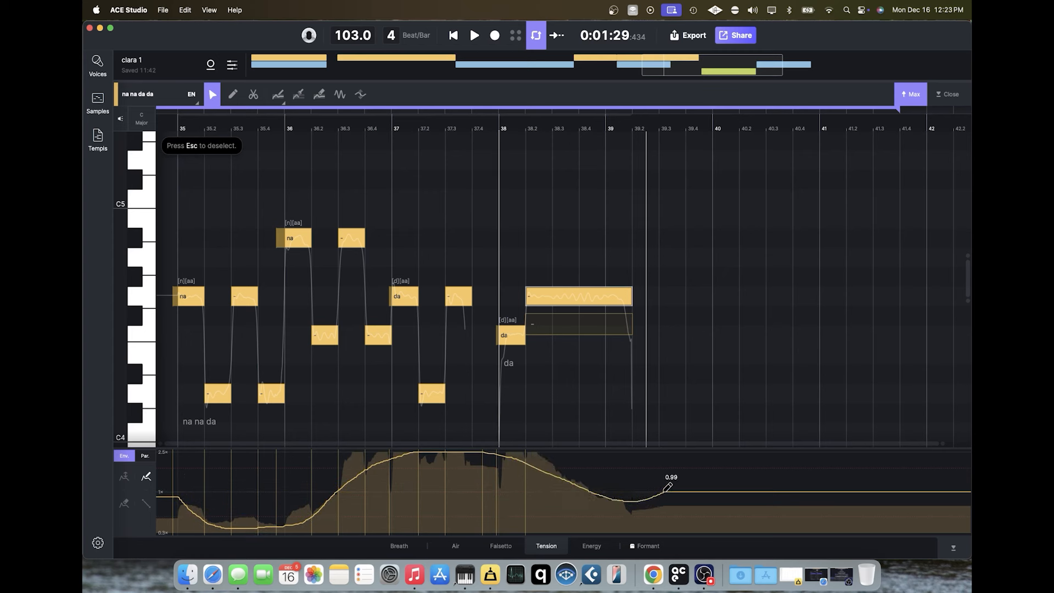
{"action": "left_click", "coordinate": [183, 129]}
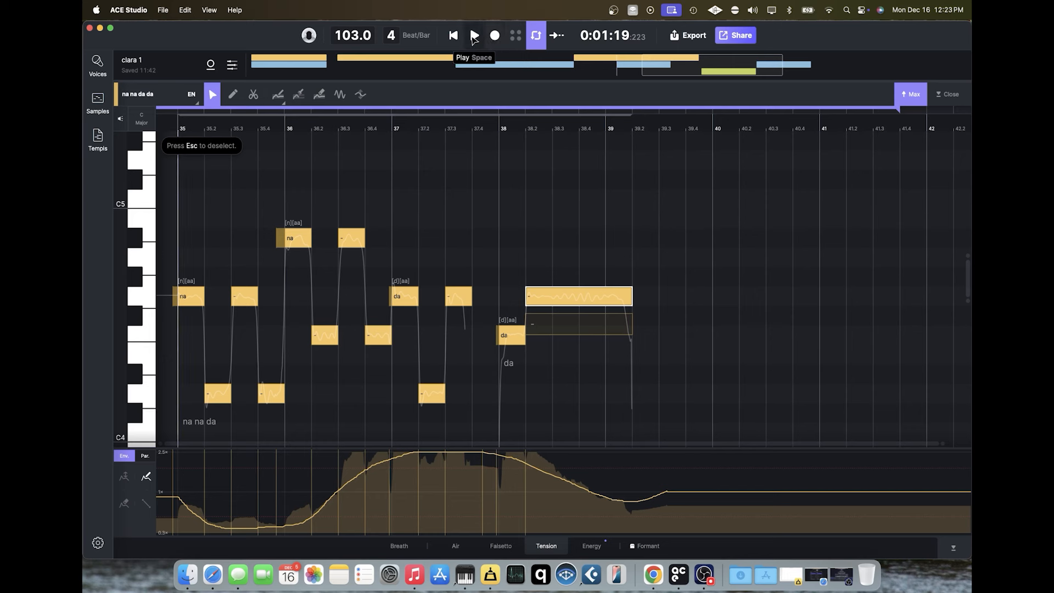
{"action": "left_click", "coordinate": [474, 36]}
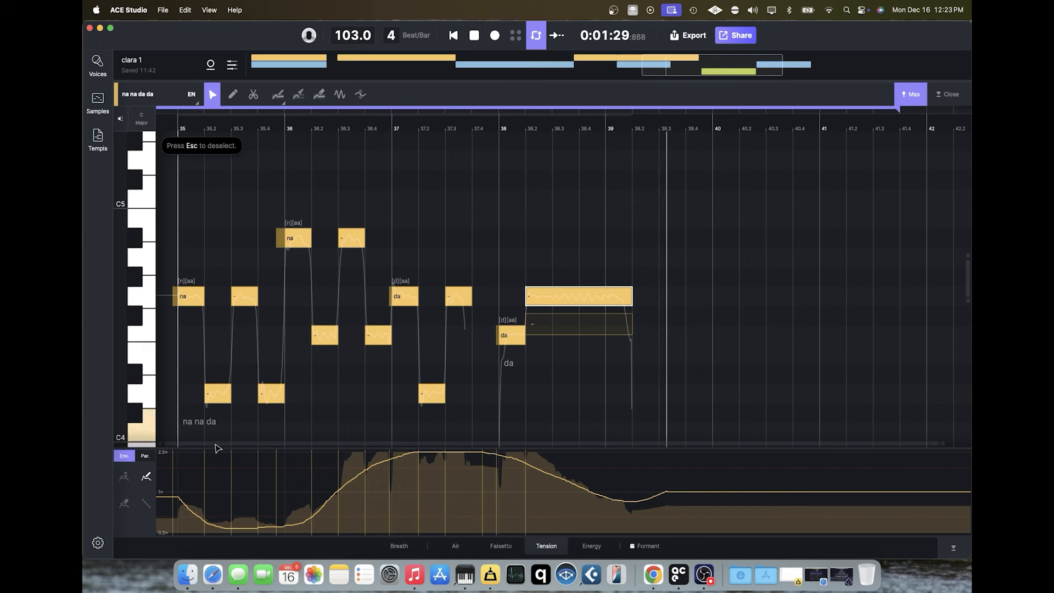
Flatten the Tension envelope to about 1 across the whole clip and compare it with the Air envelope.
{"action": "left_click_drag", "start_coordinate": [159, 489], "coordinate": [693, 485]}
{"action": "key", "text": "space"}
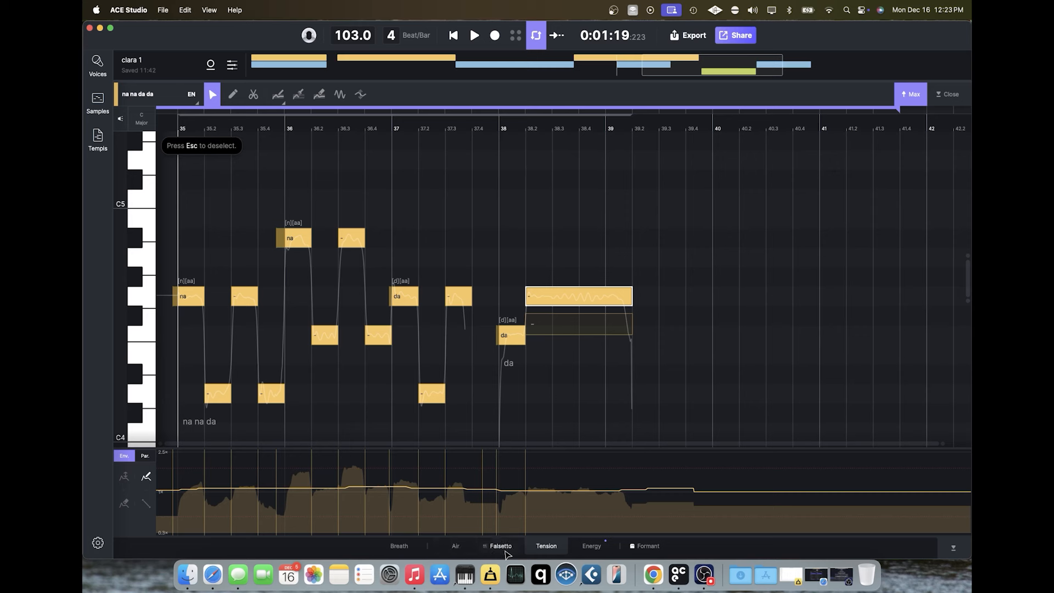
{"action": "left_click", "coordinate": [460, 552]}
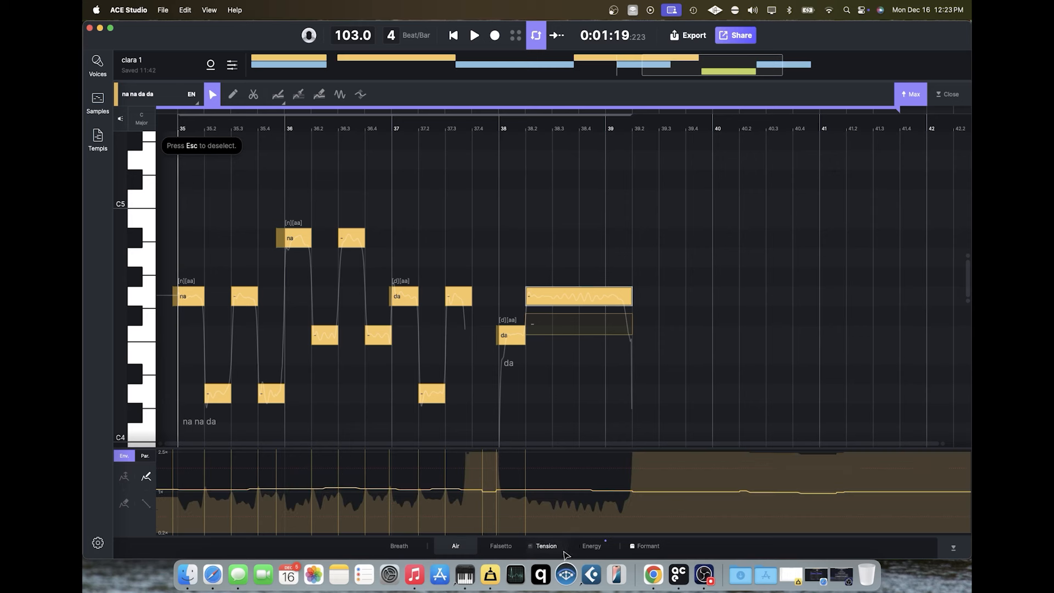
{"action": "left_click", "coordinate": [548, 546]}
Raise the Tension envelope around bar 37, redraw it with a sharp dip at 37.2, and play both versions.
{"action": "left_click", "coordinate": [474, 35]}
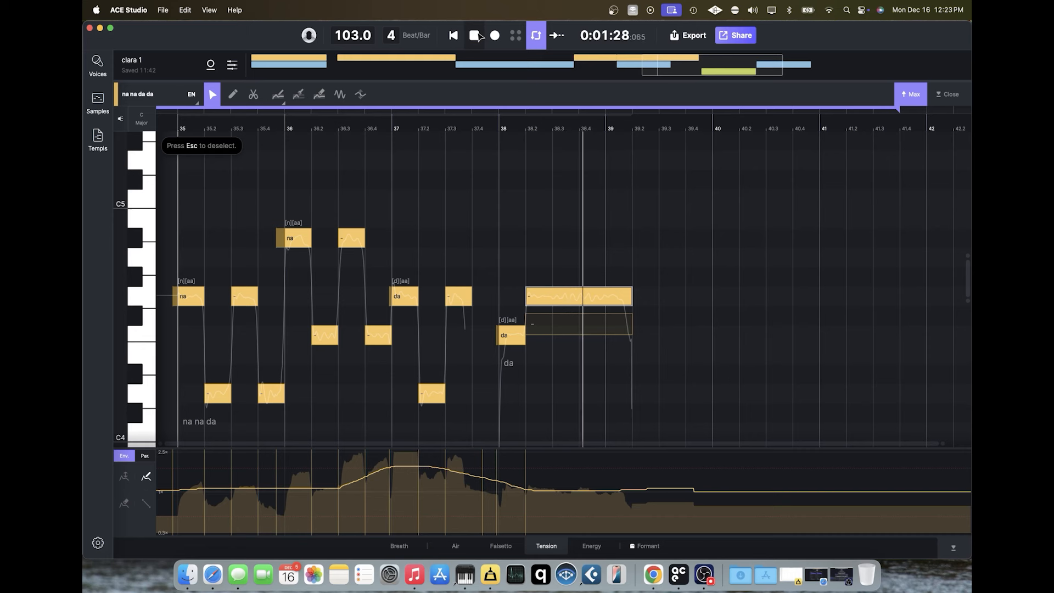
{"action": "left_click", "coordinate": [475, 35]}
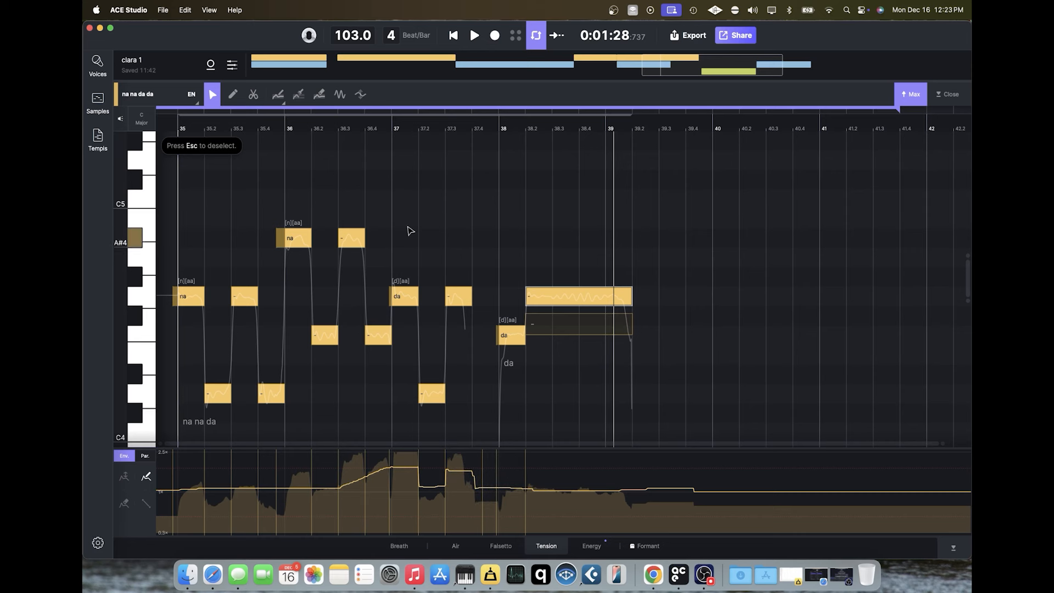
{"action": "left_click", "coordinate": [393, 127]}
{"action": "left_click", "coordinate": [475, 37]}
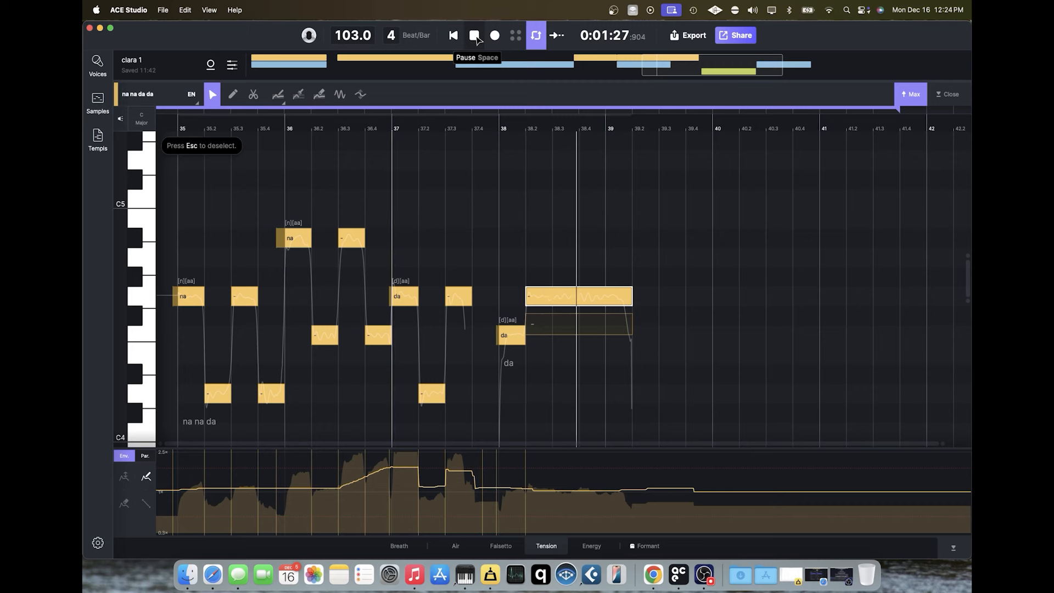
{"action": "left_click", "coordinate": [475, 36]}
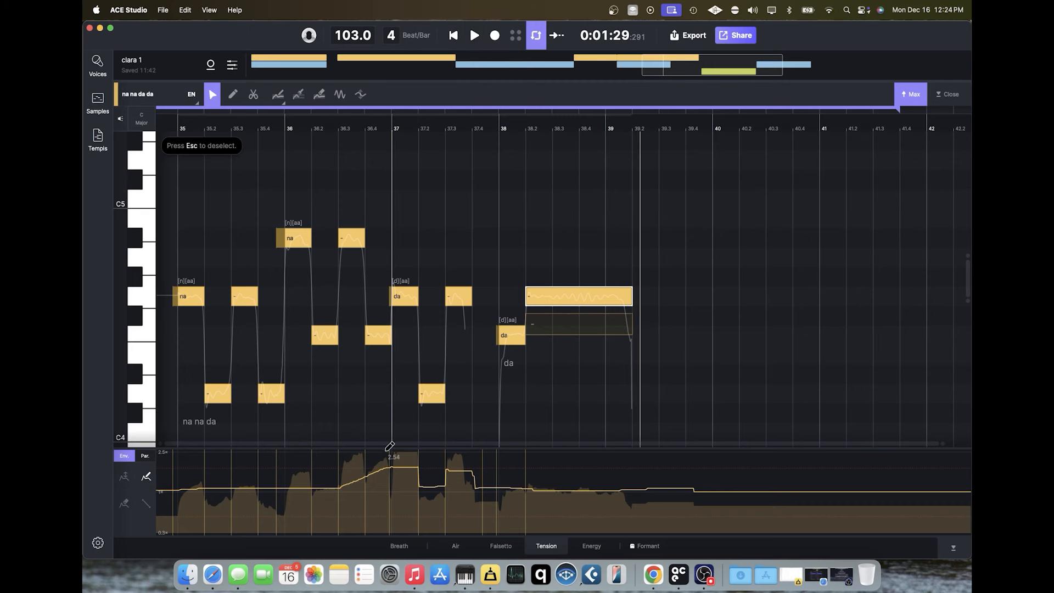
Level the Tension envelope up to 38.2 and raise it over the last note, with Energy overlaid as reference, and play it.
{"action": "left_click_drag", "start_coordinate": [339, 485], "coordinate": [484, 481]}
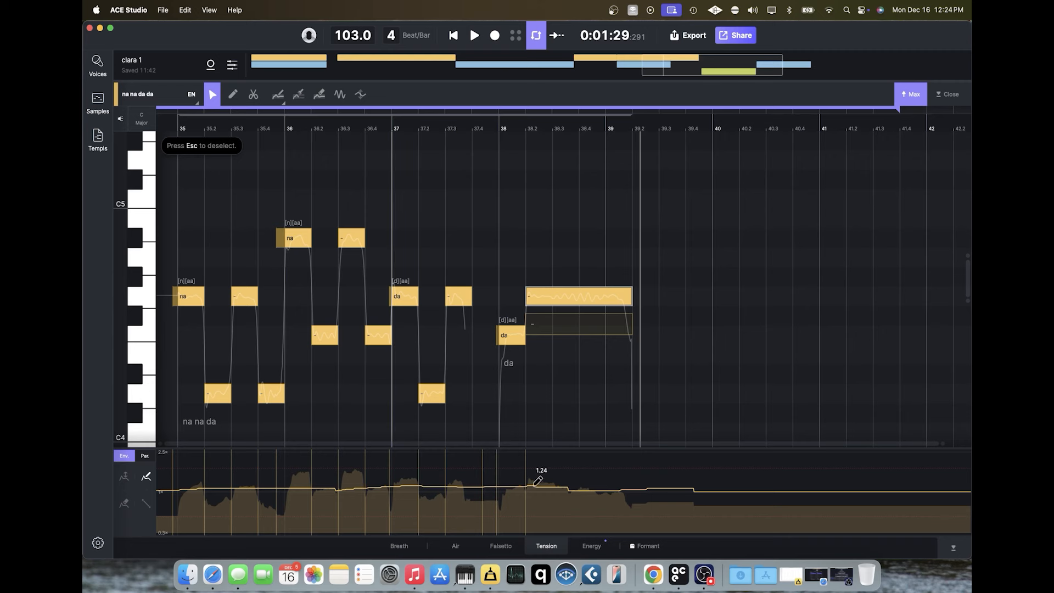
{"action": "left_click_drag", "start_coordinate": [612, 471], "coordinate": [713, 479]}
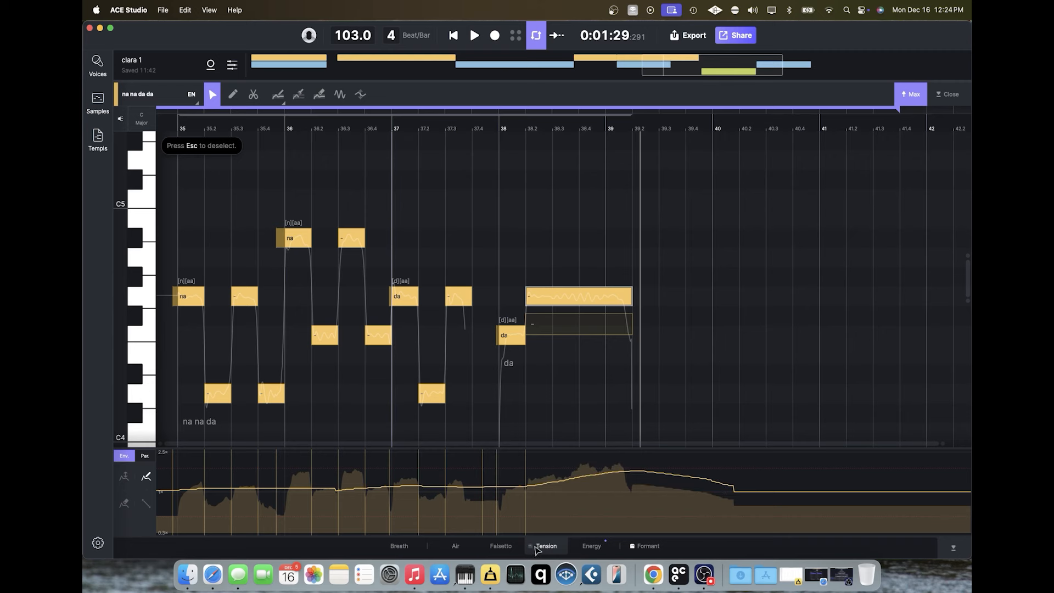
{"action": "left_click", "coordinate": [579, 546]}
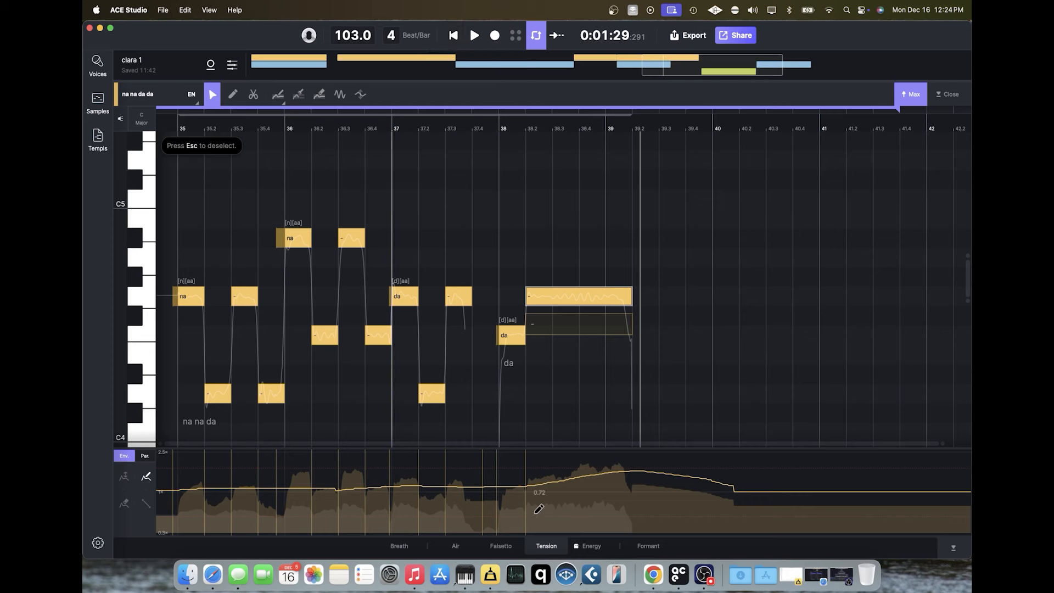
{"action": "left_click", "coordinate": [546, 546]}
{"action": "left_click", "coordinate": [476, 36]}
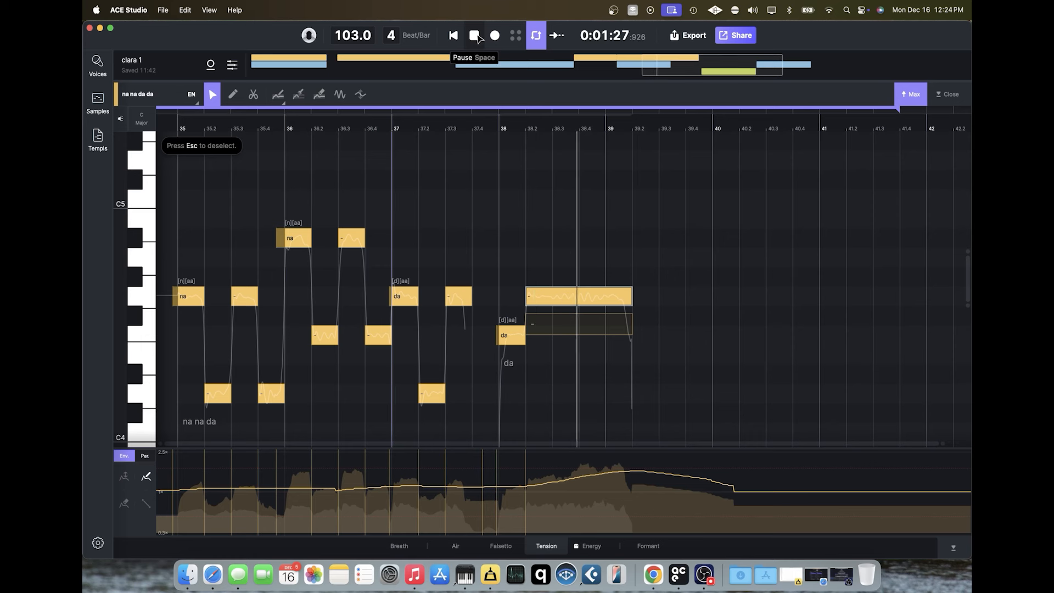
{"action": "left_click", "coordinate": [475, 35]}
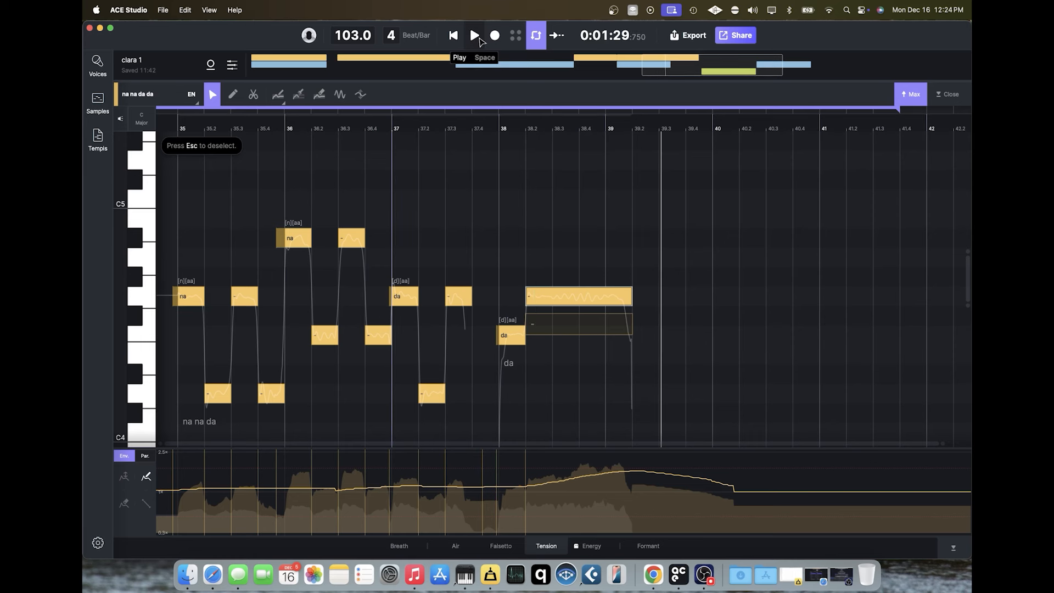
Lower the Energy envelope to about 0.5, redraw it swelling to a peak just after bar 39, and play it from bar 37.
{"action": "left_click", "coordinate": [591, 547]}
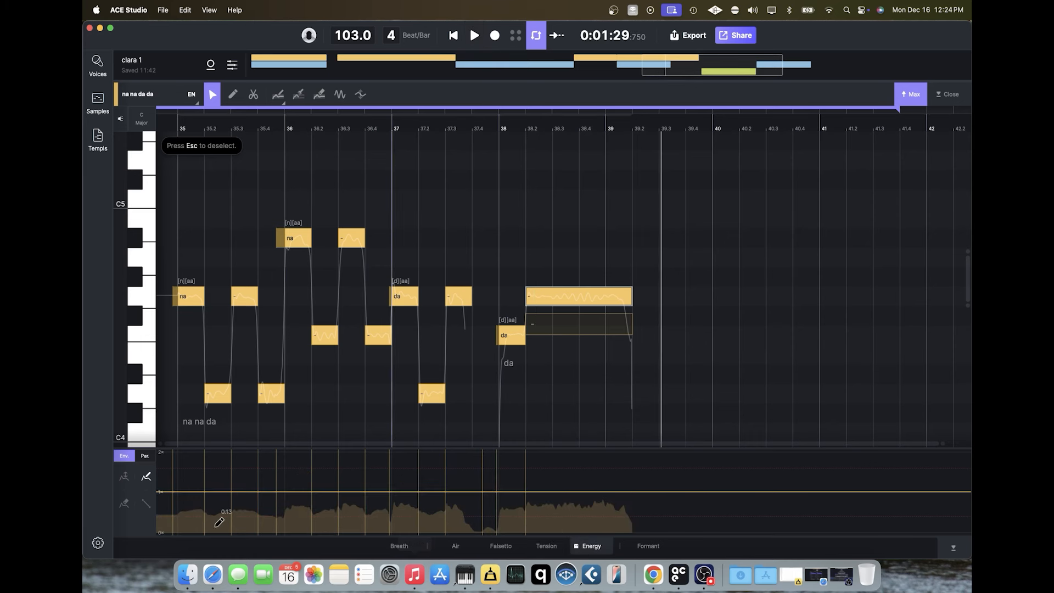
{"action": "left_click_drag", "start_coordinate": [197, 510], "coordinate": [719, 509]}
{"action": "left_click", "coordinate": [179, 128]}
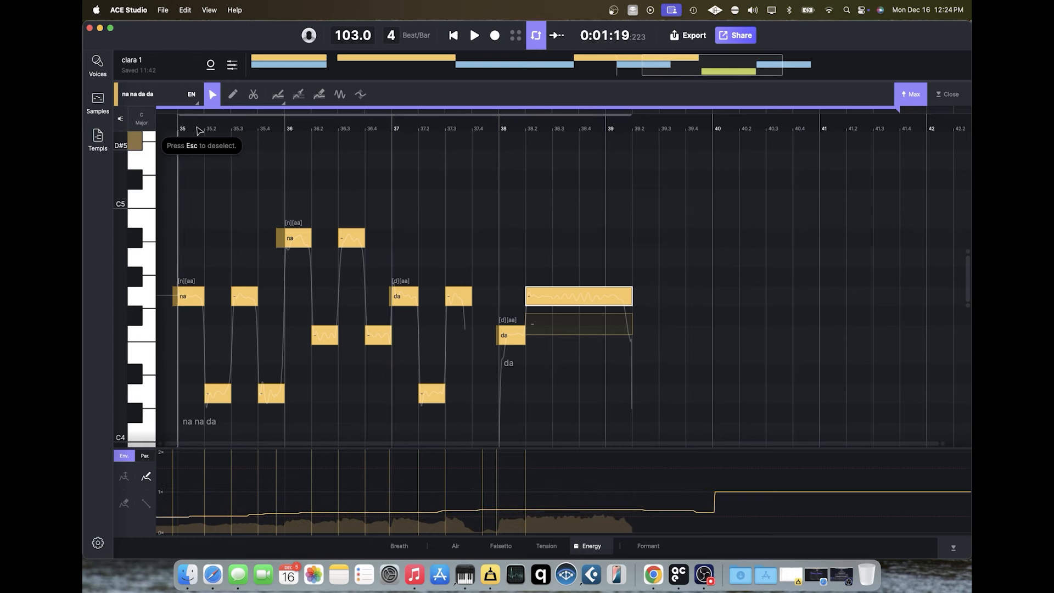
{"action": "left_click", "coordinate": [473, 36]}
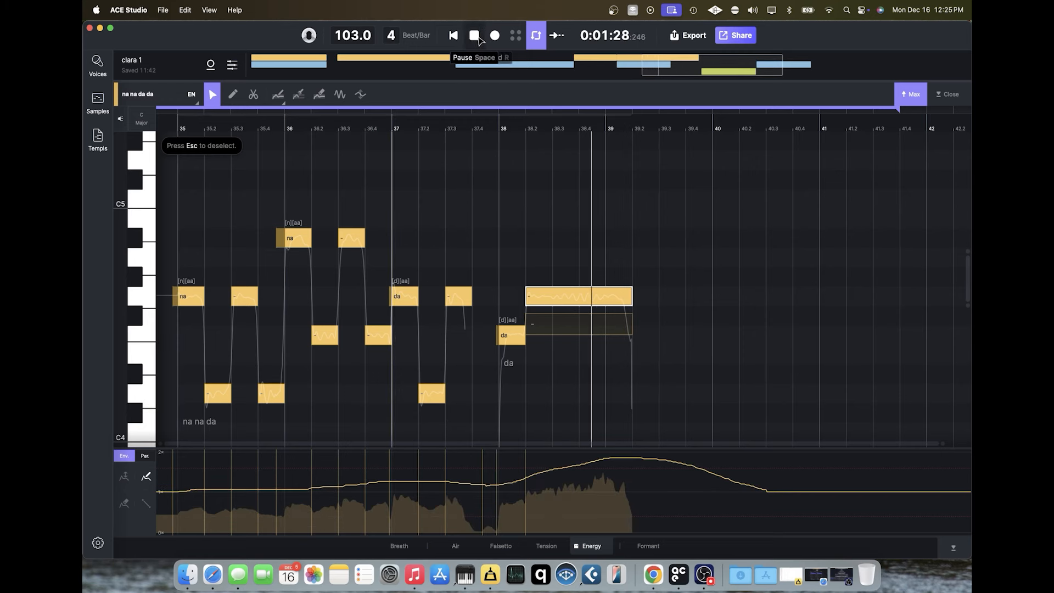
{"action": "left_click", "coordinate": [476, 36]}
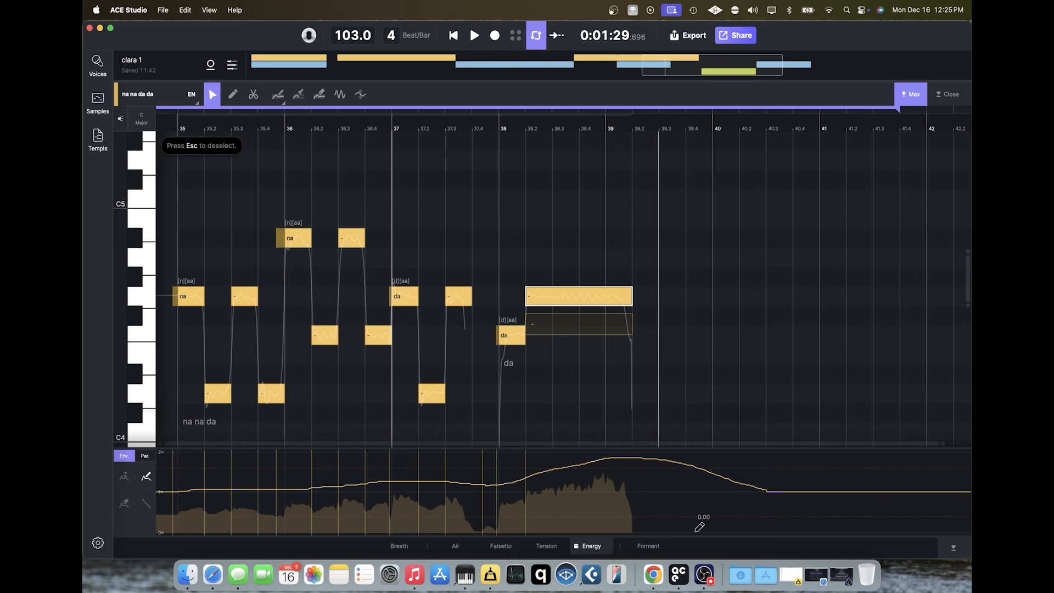
Add vibrato with amplitude 0.9 and frequency 6.0 to the second half of the last note, and play it from bar 38.
{"action": "left_click", "coordinate": [399, 546]}
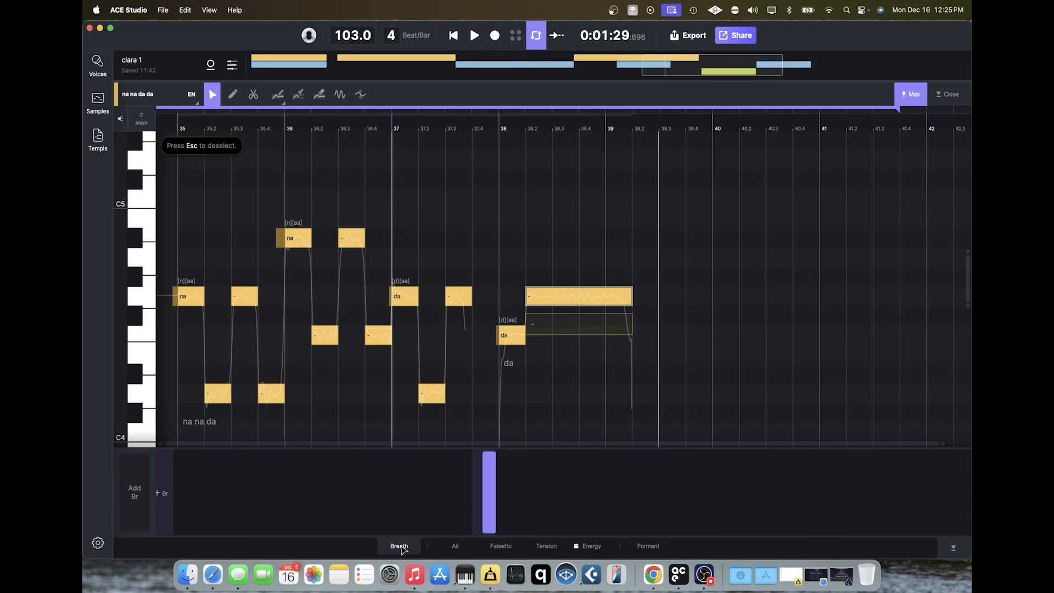
{"action": "left_click", "coordinate": [451, 546]}
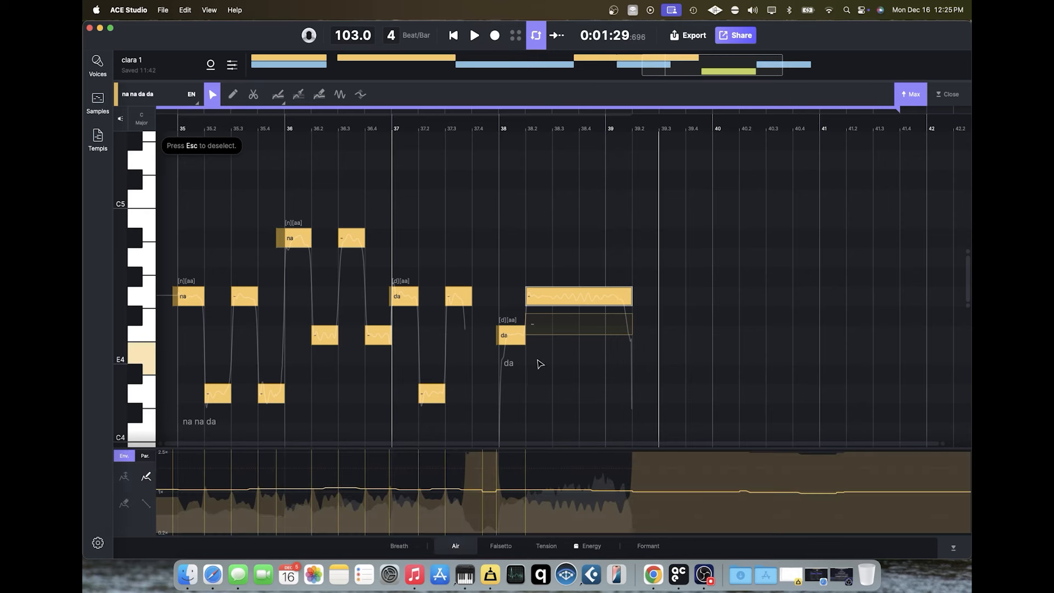
{"action": "left_click", "coordinate": [340, 94]}
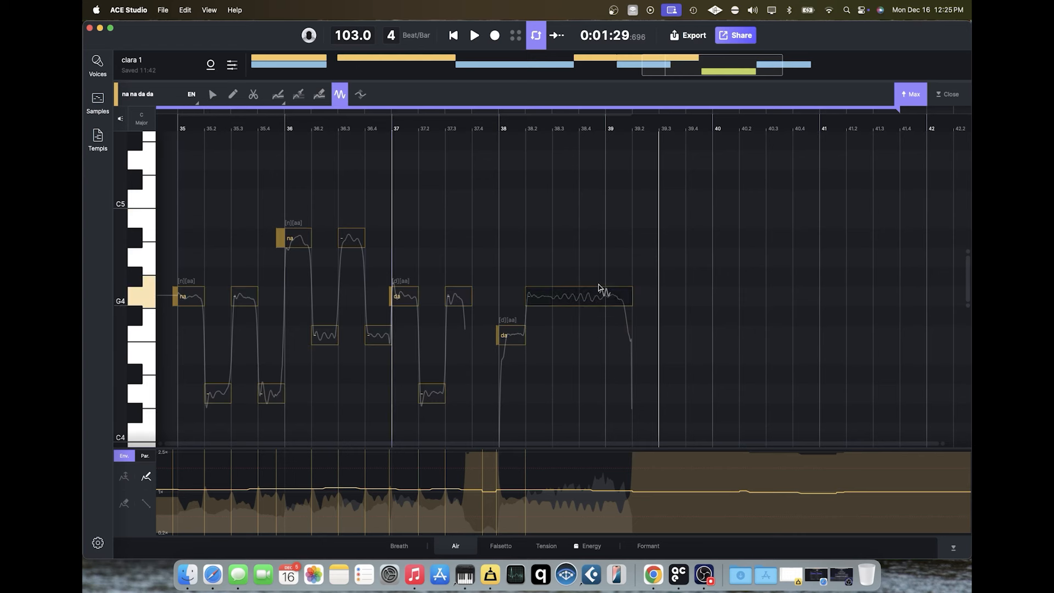
{"action": "left_click_drag", "start_coordinate": [542, 297], "coordinate": [580, 296]}
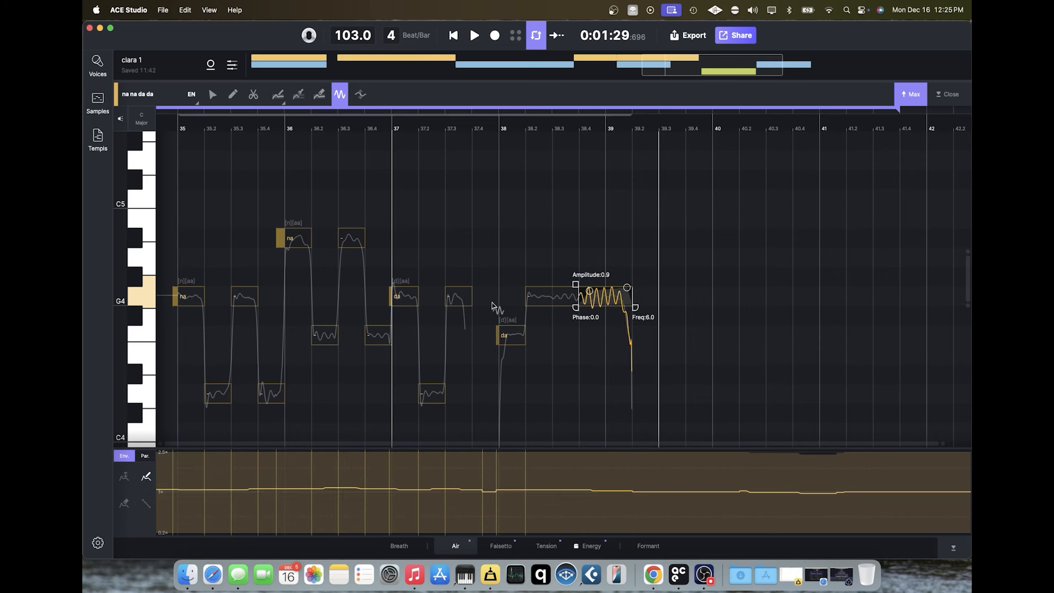
{"action": "left_click", "coordinate": [474, 36]}
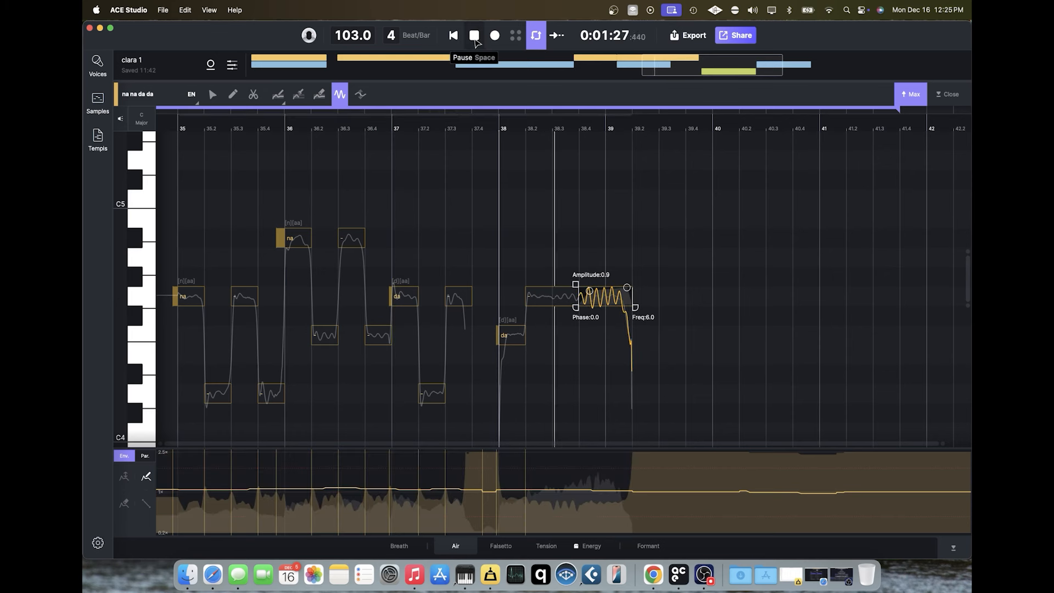
{"action": "left_click", "coordinate": [474, 36]}
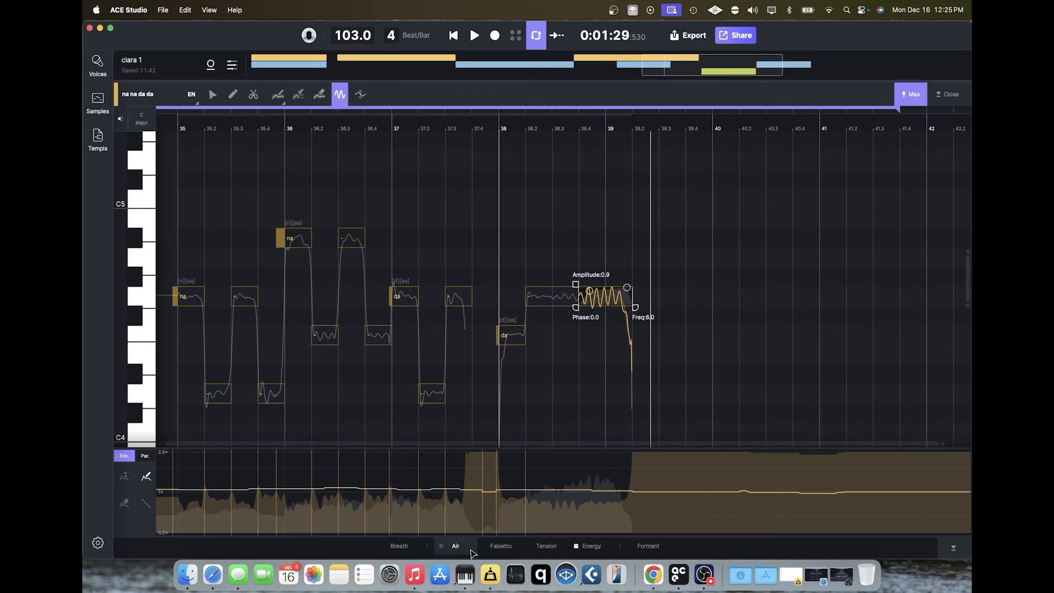
Review the clip's Falsetto and Tension envelopes.
{"action": "left_click", "coordinate": [496, 550]}
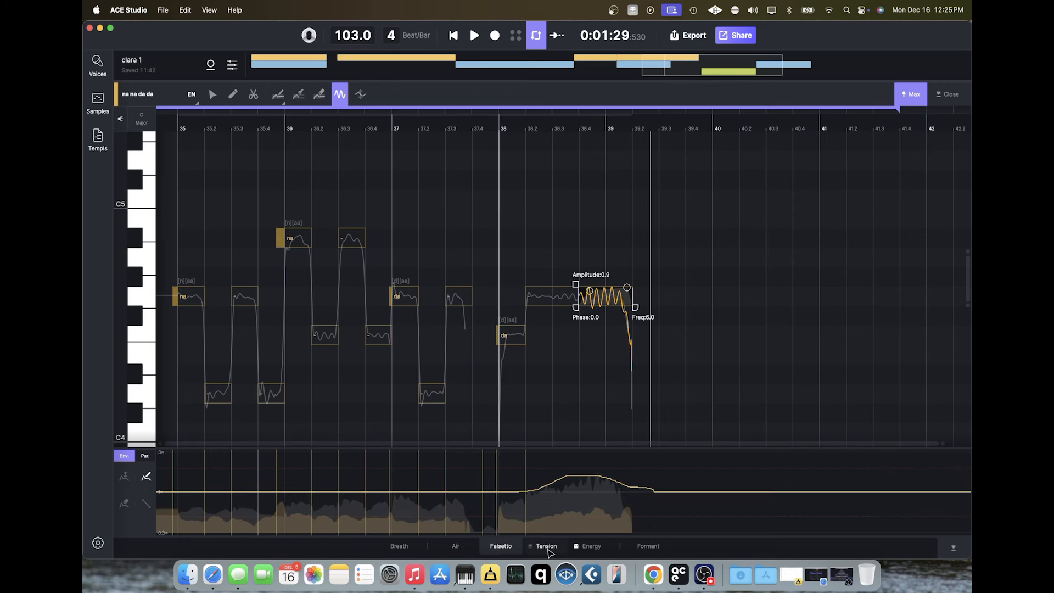
{"action": "left_click", "coordinate": [546, 547]}
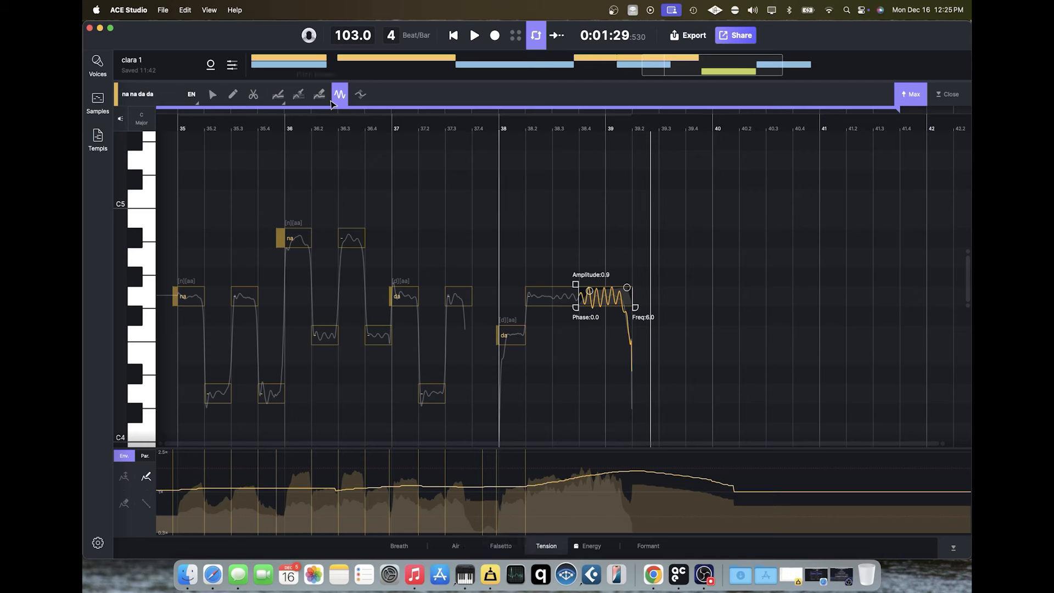
Reshape the last note's pitch variation, flatten its pitch curve to a straight line, and play the phrase.
{"action": "left_click", "coordinate": [360, 95]}
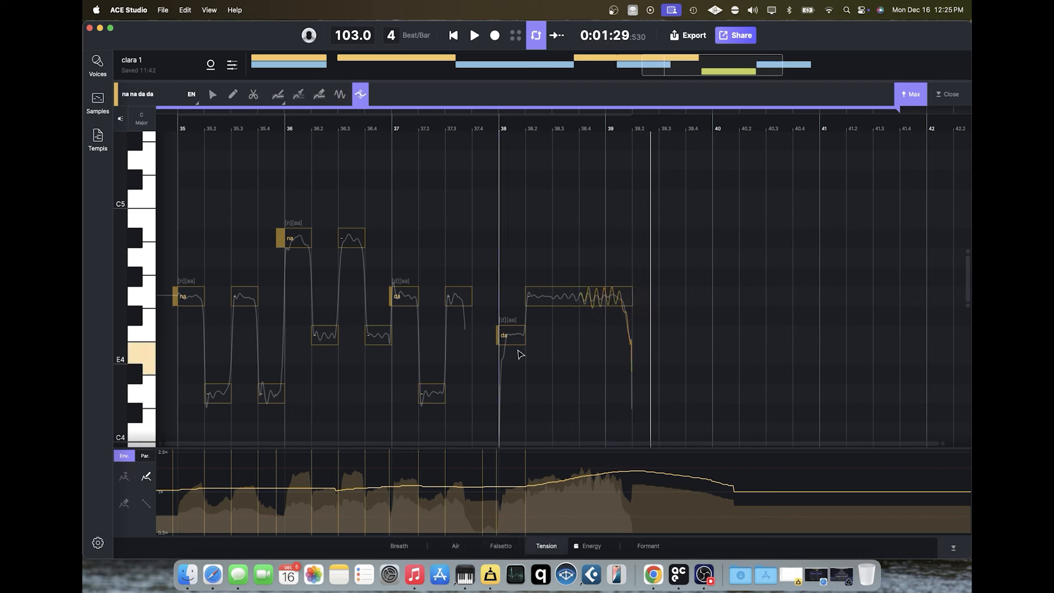
{"action": "left_click_drag", "start_coordinate": [623, 296], "coordinate": [635, 228]}
{"action": "left_click", "coordinate": [499, 128]}
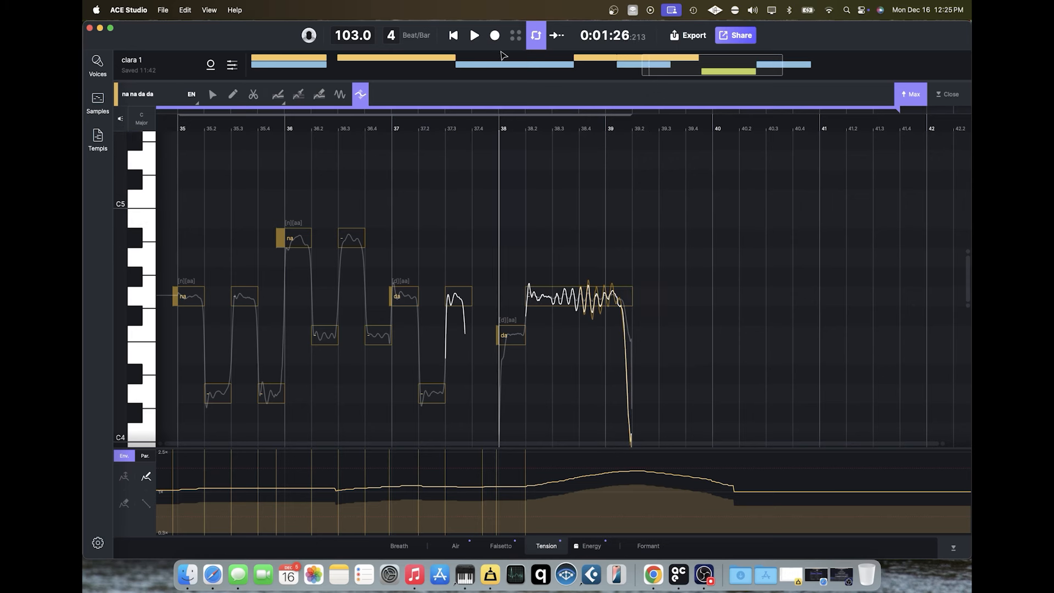
{"action": "left_click", "coordinate": [475, 36]}
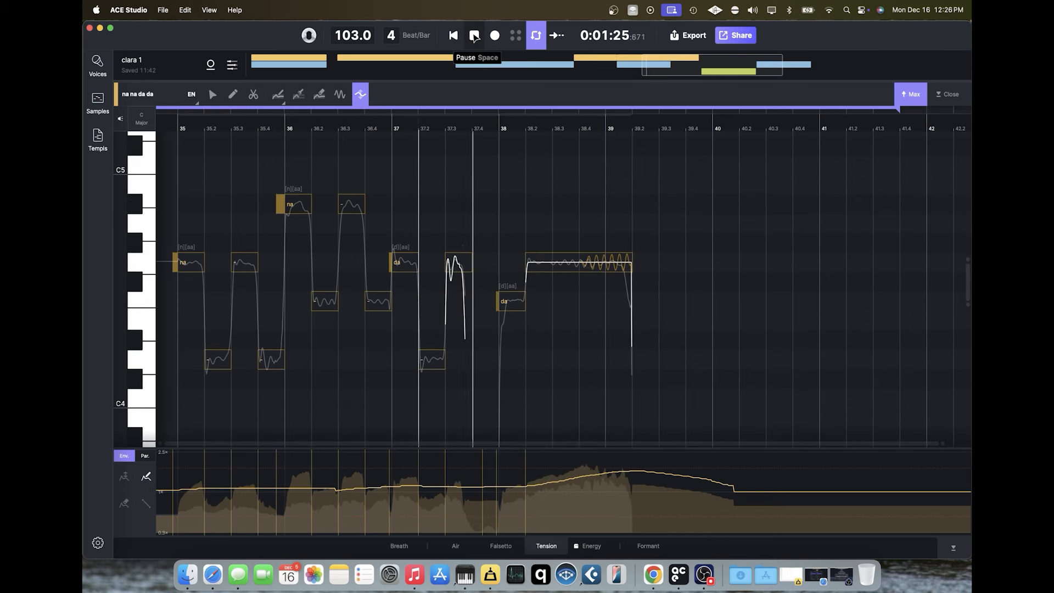
{"action": "left_click", "coordinate": [475, 36]}
Draw a gently arching pitch curve over the last note that falls at its end, and play it from bar 38.2.
{"action": "mouse_move", "coordinate": [537, 263]}
{"action": "left_mouse_down"}
{"action": "mouse_move", "coordinate": [596, 263]}
{"action": "mouse_move", "coordinate": [633, 281]}
{"action": "left_mouse_up"}
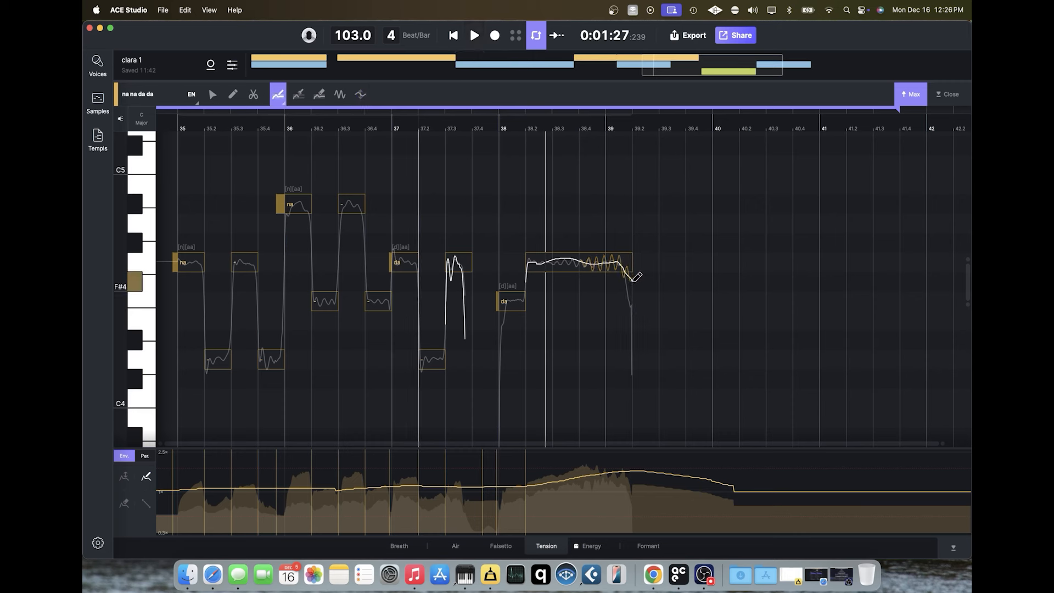
{"action": "left_click", "coordinate": [526, 125]}
{"action": "left_click", "coordinate": [474, 36]}
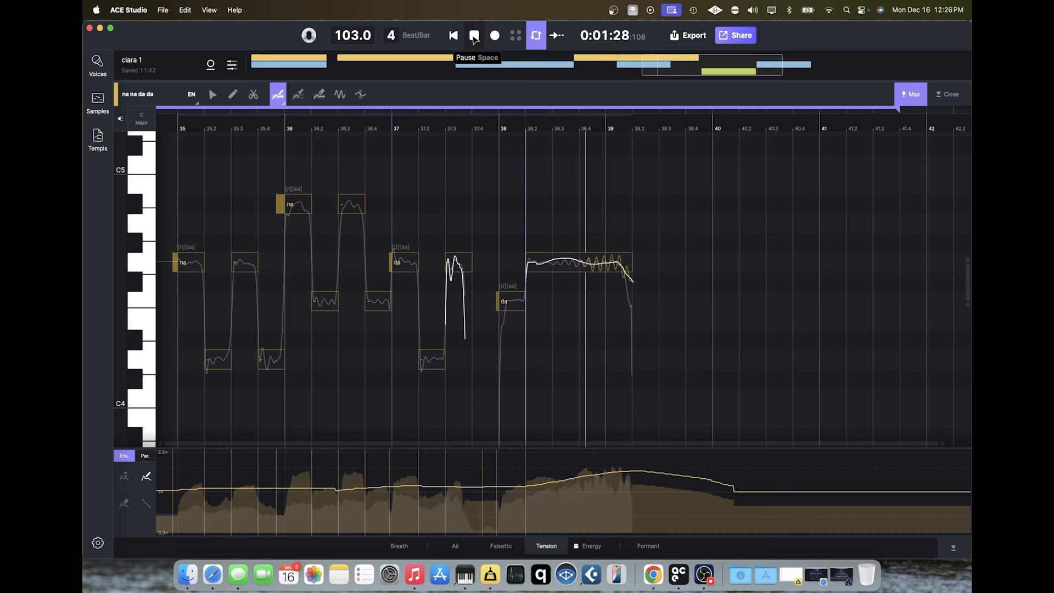
{"action": "left_click", "coordinate": [474, 37]}
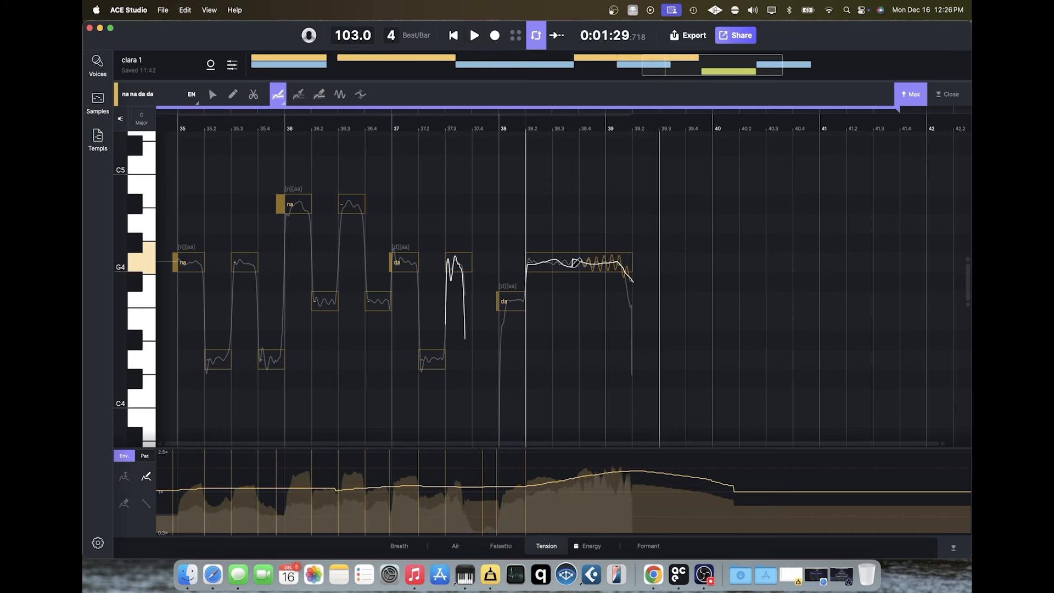
Redraw the last note's pitch curve with a smoother wave and a falloff past the note's end, and play from bar 37.
{"action": "left_click_drag", "start_coordinate": [627, 263], "coordinate": [639, 311]}
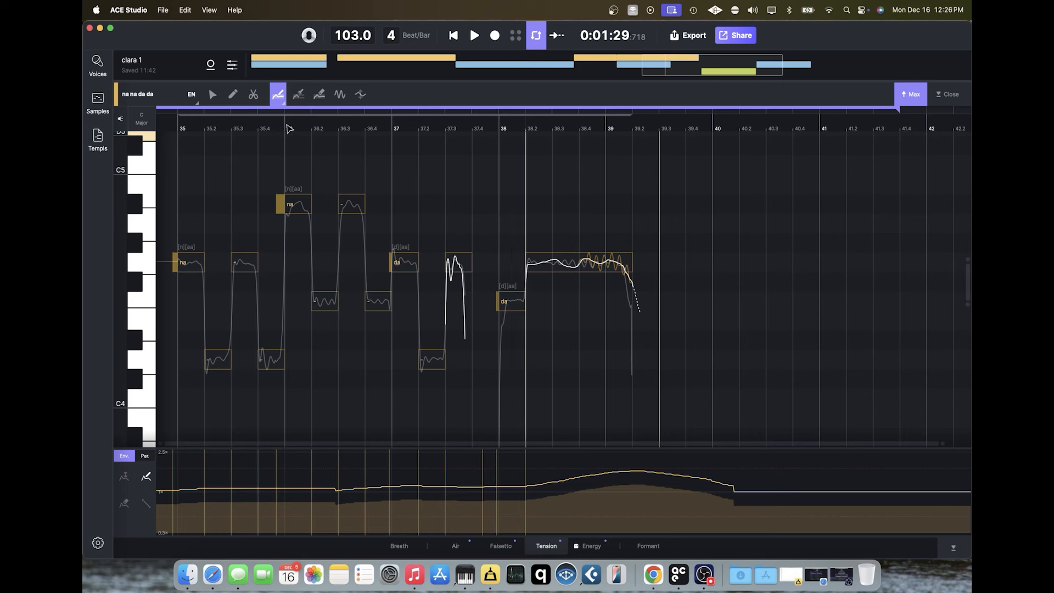
{"action": "left_click", "coordinate": [394, 129]}
{"action": "left_click", "coordinate": [471, 38]}
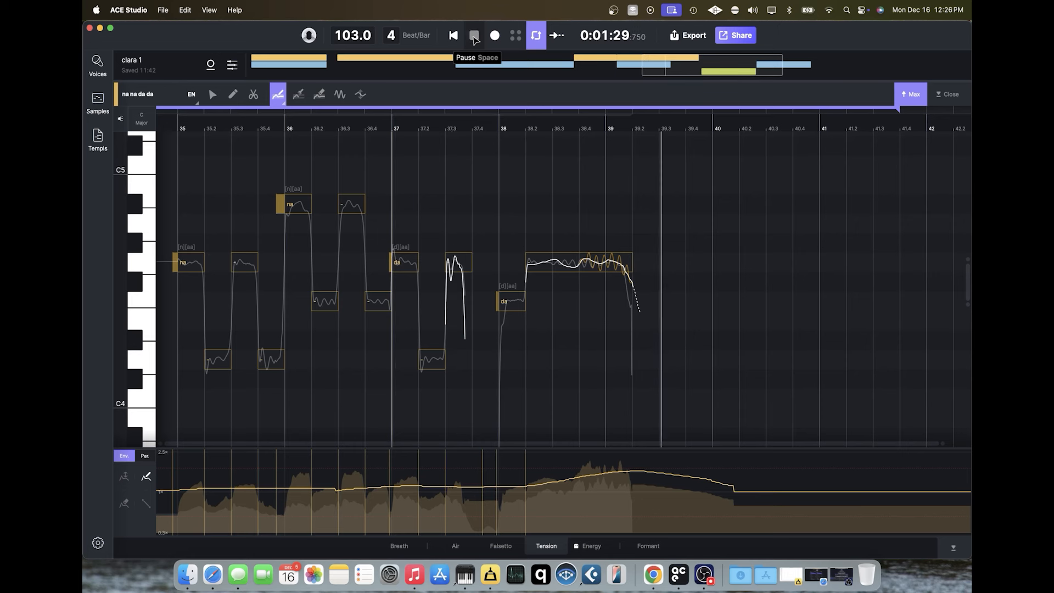
{"action": "left_click", "coordinate": [474, 36]}
Display the Air envelope, return to the arrangement, and play the soloed Clara Dark clip that starts at bar 48.
{"action": "left_click", "coordinate": [455, 546]}
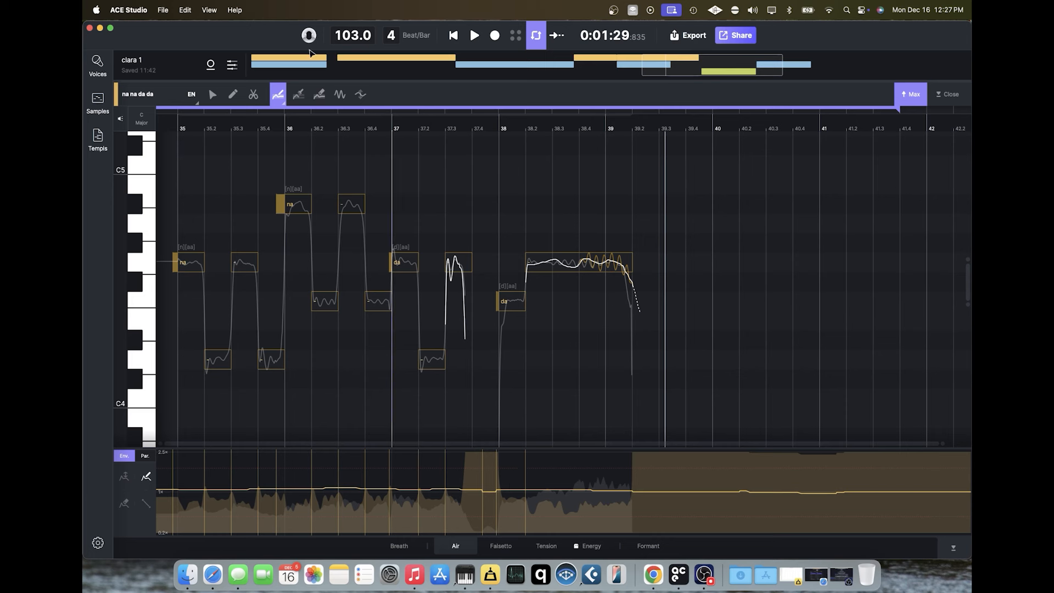
{"action": "left_click", "coordinate": [912, 98]}
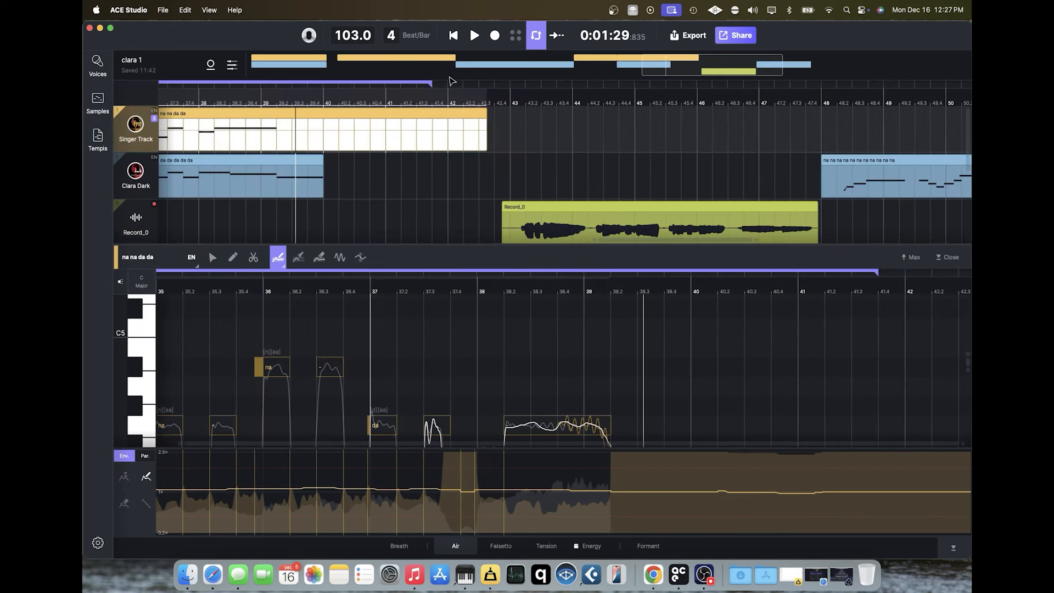
{"action": "left_click", "coordinate": [509, 113]}
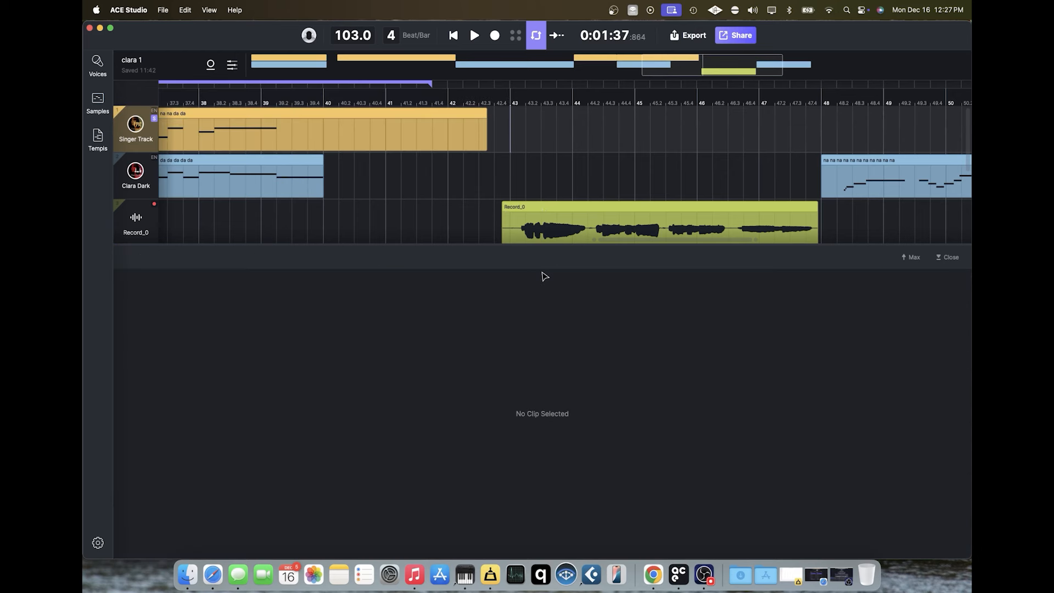
{"action": "scroll", "coordinate": [477, 221], "scroll_direction": "down", "scroll_amount": 2}
{"action": "left_click_drag", "start_coordinate": [643, 243], "coordinate": [675, 244]}
{"action": "scroll", "coordinate": [589, 209], "scroll_direction": "up", "scroll_amount": 1}
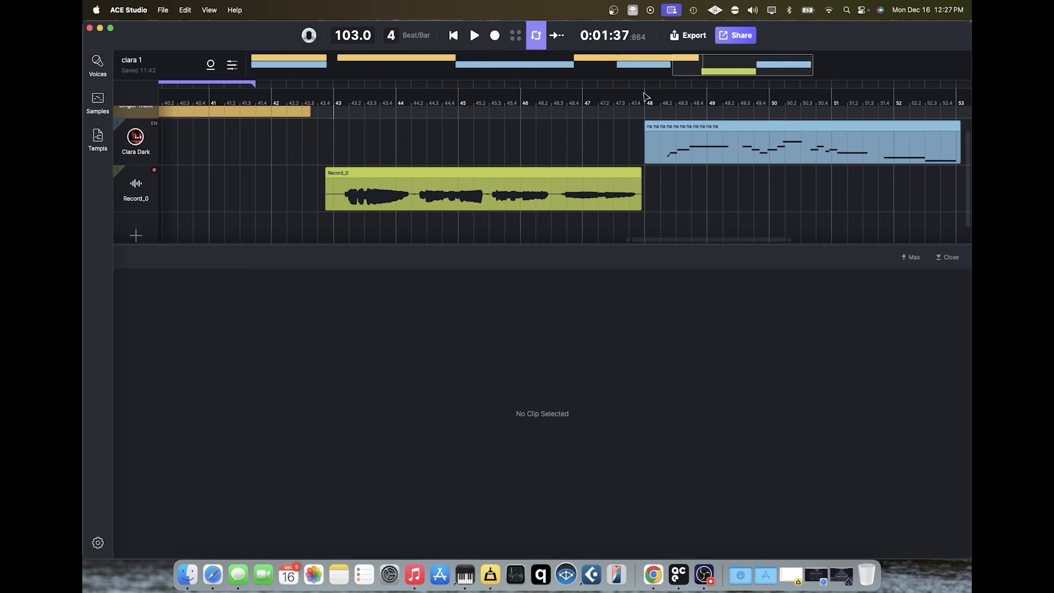
{"action": "left_click_drag", "start_coordinate": [668, 242], "coordinate": [710, 242]}
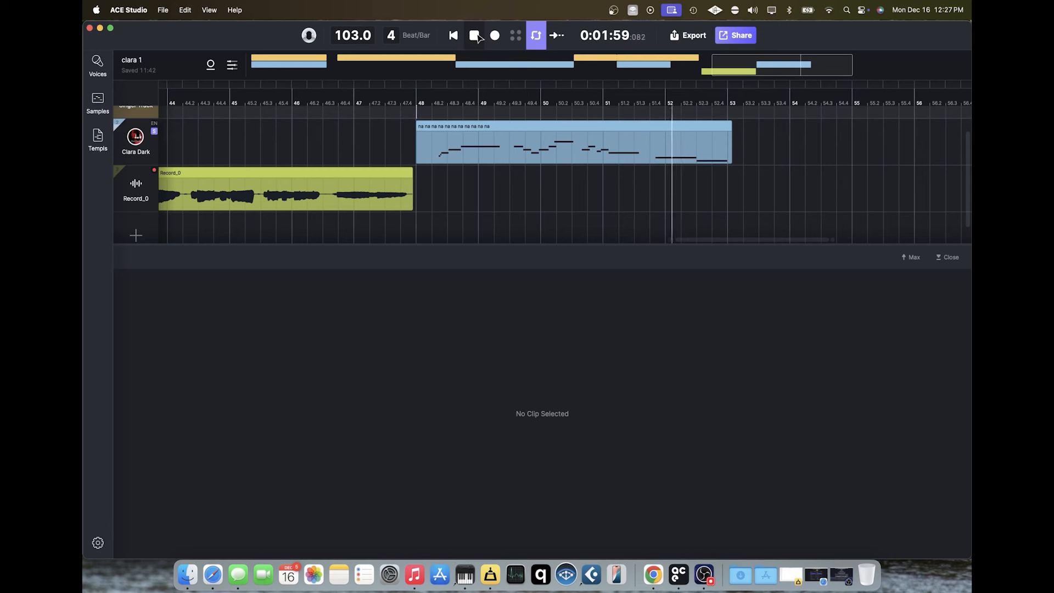
{"action": "left_click", "coordinate": [475, 35]}
Open the Clara Dark clip at bar 48 for note editing and select its first note.
{"action": "left_click", "coordinate": [460, 129]}
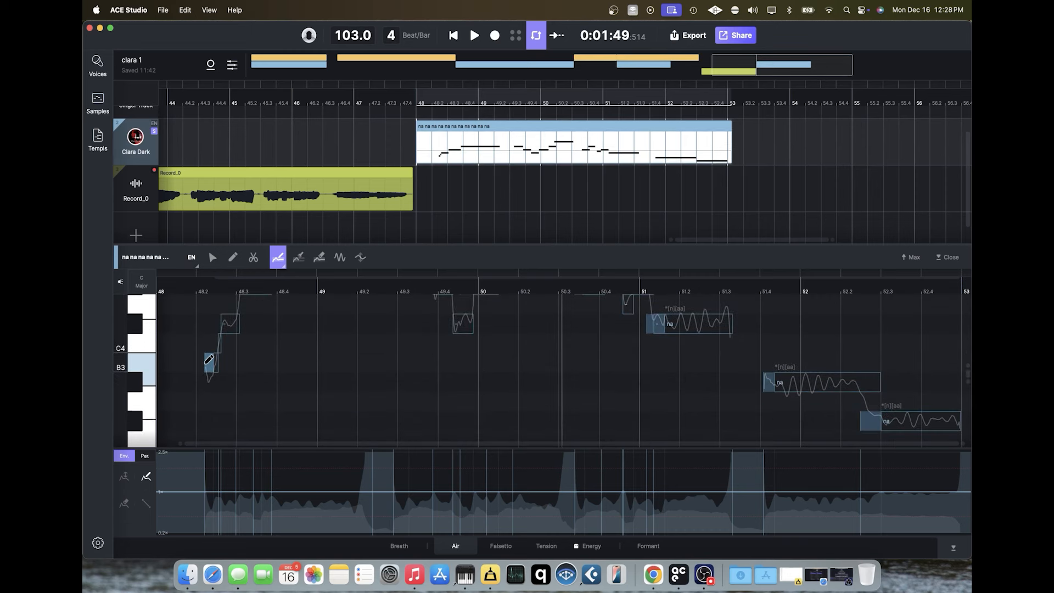
{"action": "left_click_drag", "start_coordinate": [340, 444], "coordinate": [261, 445]}
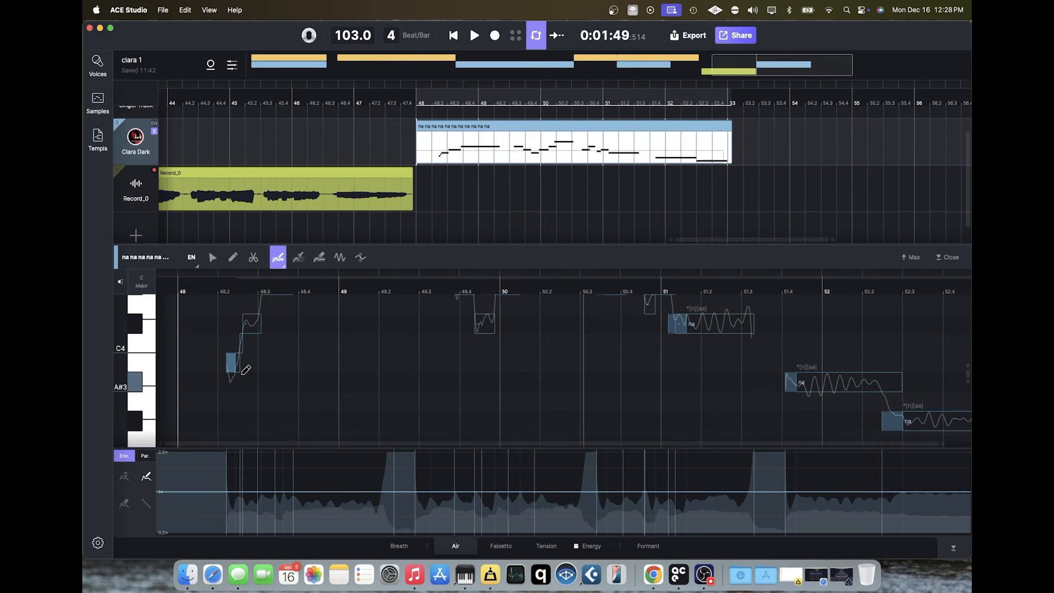
{"action": "left_click", "coordinate": [212, 257]}
{"action": "left_click", "coordinate": [235, 363]}
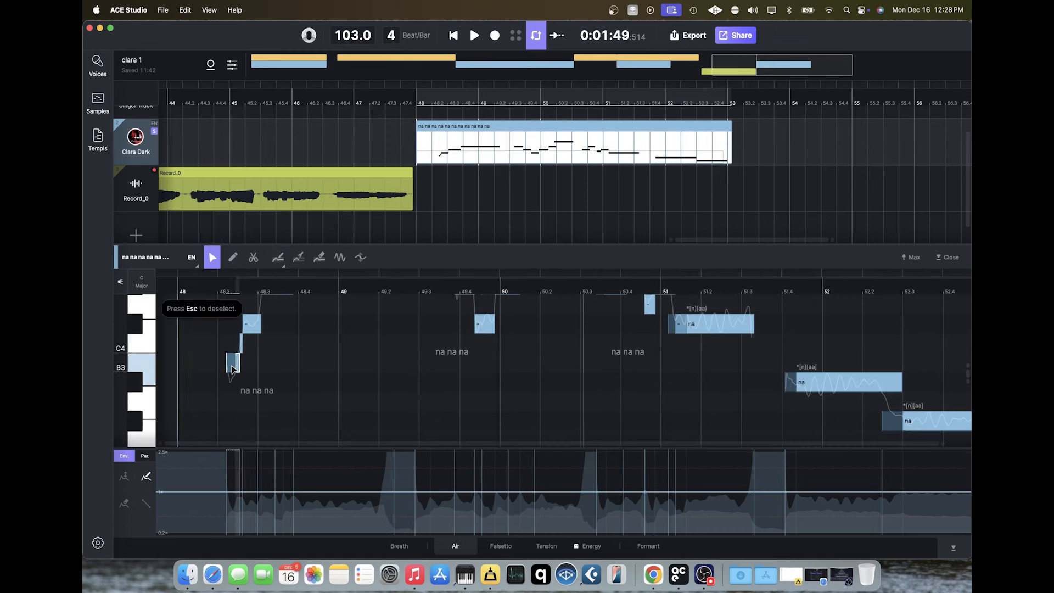
{"action": "scroll", "coordinate": [282, 376], "scroll_direction": "down", "scroll_amount": 3}
{"action": "scroll", "coordinate": [280, 366], "scroll_direction": "up", "scroll_amount": 1}
Replace the clip's first "na na na" lyric phrase with "ree" and play it.
{"action": "double_click", "coordinate": [258, 354]}
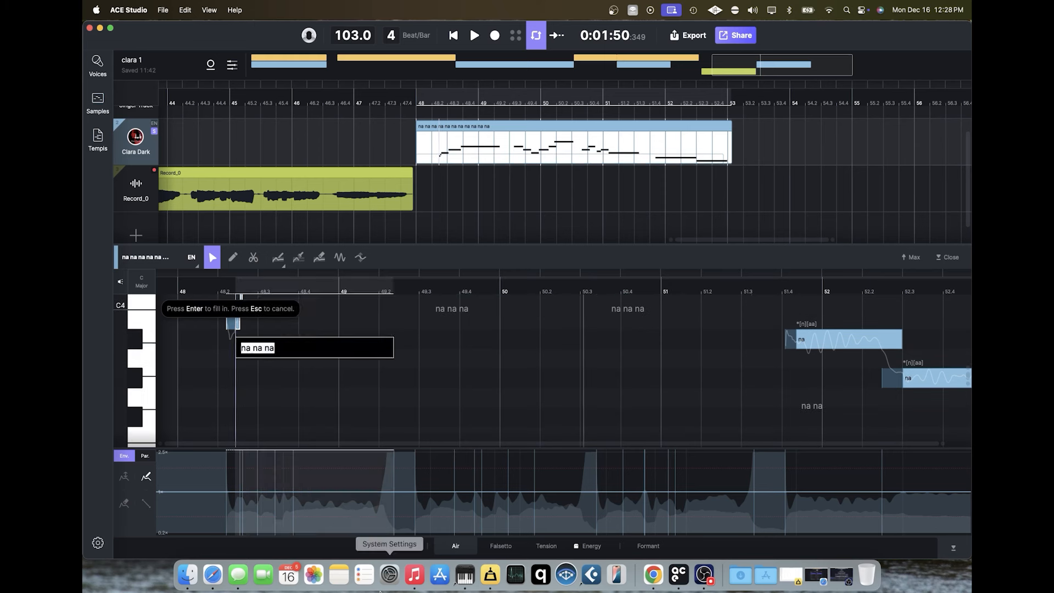
{"action": "type", "text": "ree"}
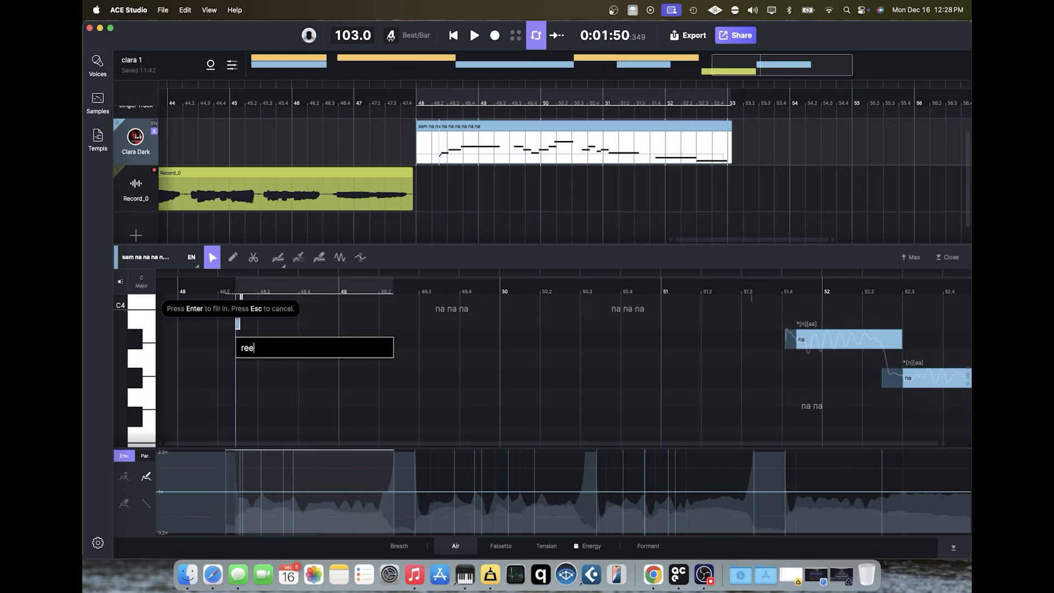
{"action": "left_click", "coordinate": [475, 36]}
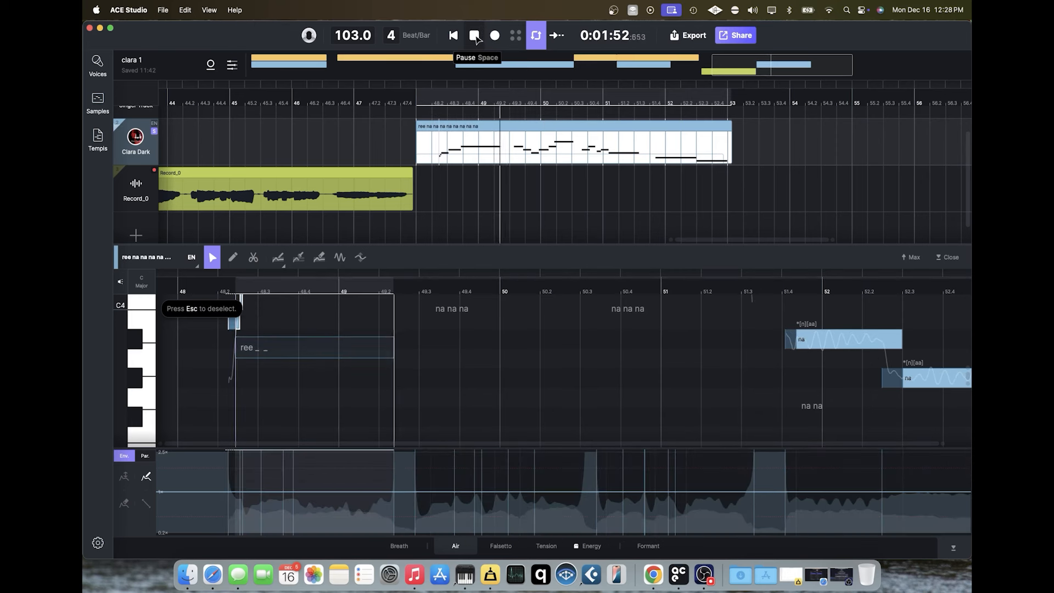
{"action": "left_click", "coordinate": [476, 36]}
Change the clip's first lyric phrase to "oo", play it, and display the Breath parameter.
{"action": "left_click", "coordinate": [271, 350]}
{"action": "left_click_drag", "start_coordinate": [284, 350], "coordinate": [214, 349]}
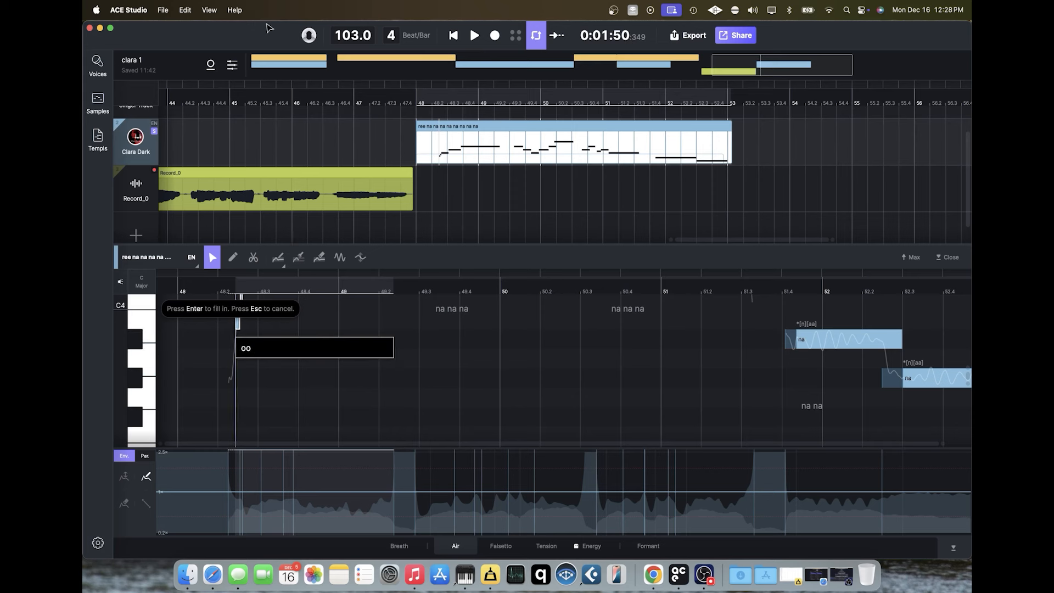
{"action": "left_click", "coordinate": [473, 36]}
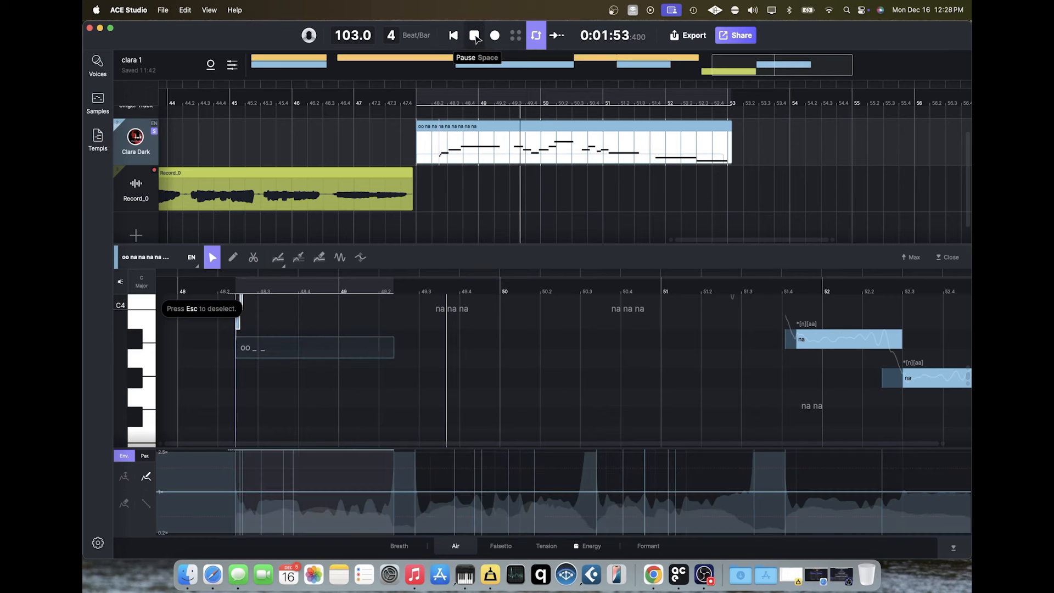
{"action": "left_click", "coordinate": [399, 545]}
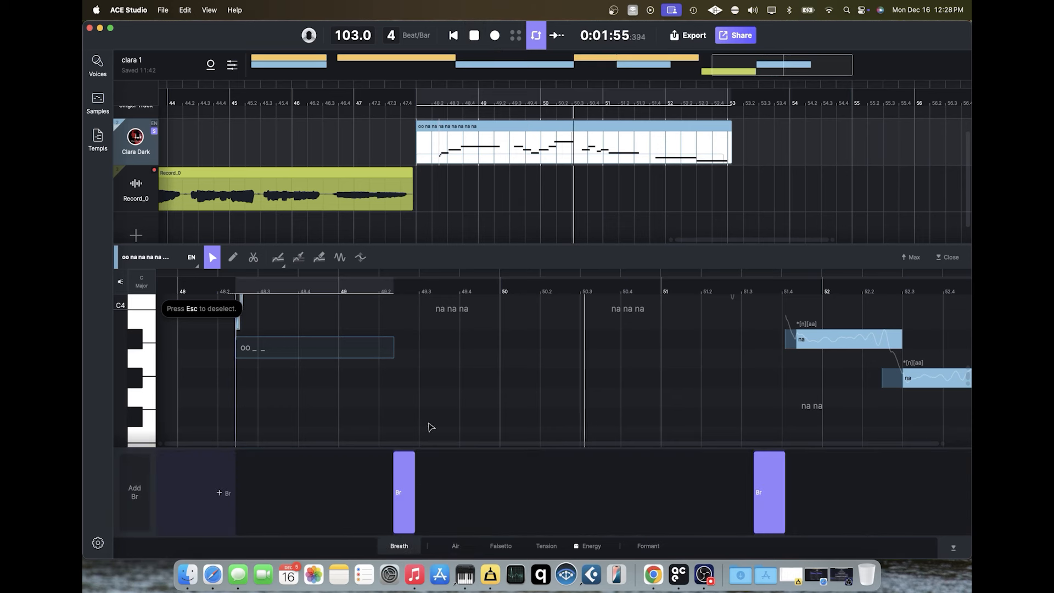
Open the Singer Track's first clip at bar 1 in the maximized note editor.
{"action": "scroll", "coordinate": [501, 367], "scroll_direction": "up", "scroll_amount": 1}
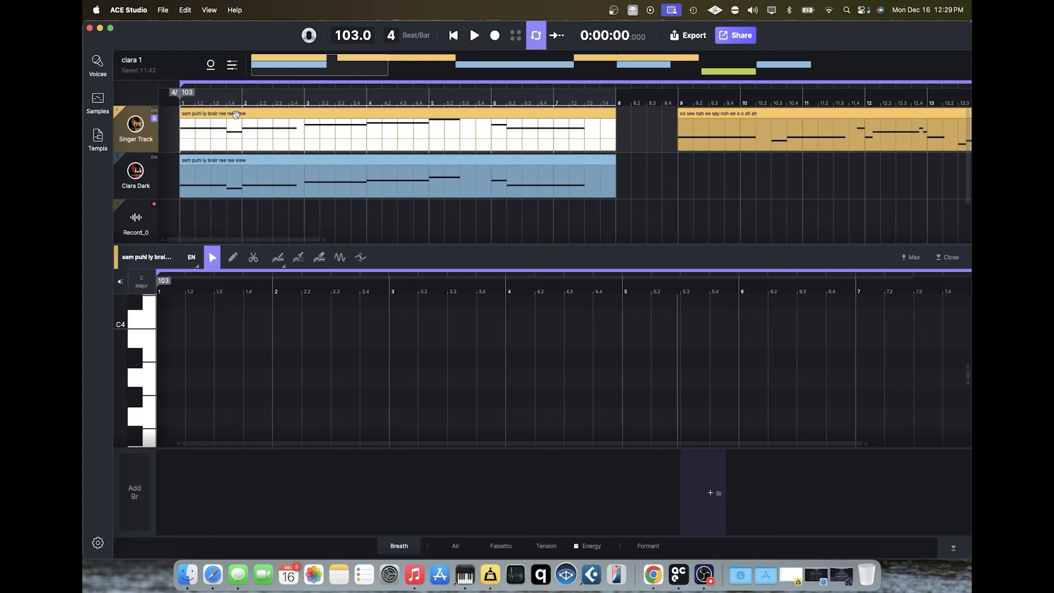
{"action": "double_click", "coordinate": [236, 114]}
{"action": "left_click", "coordinate": [287, 110]}
{"action": "double_click", "coordinate": [277, 114]}
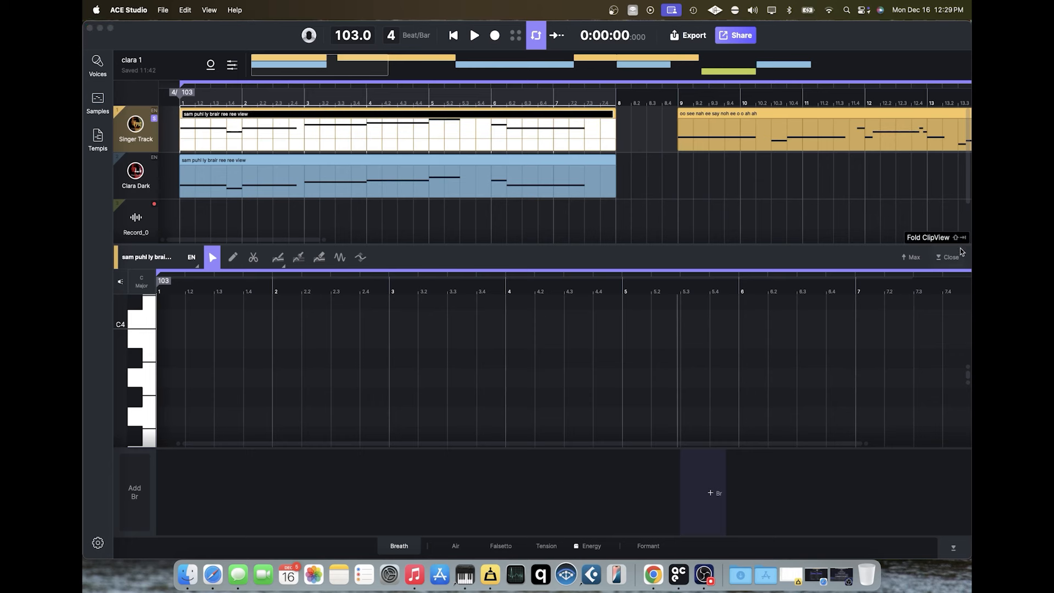
{"action": "left_click", "coordinate": [910, 257]}
{"action": "scroll", "coordinate": [196, 343], "scroll_direction": "left", "scroll_amount": 2}
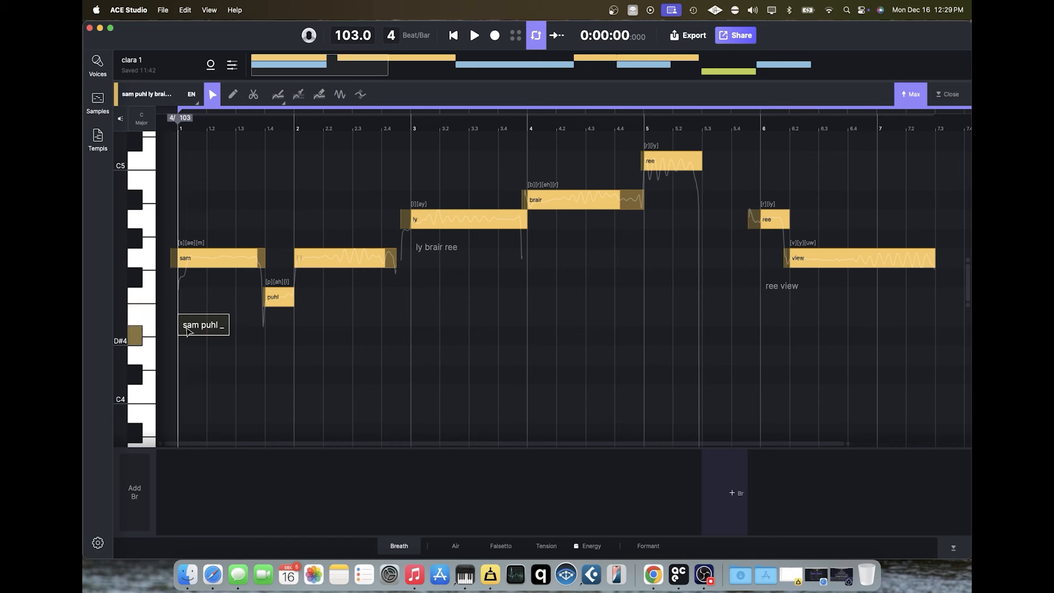
Leave the "sam puhl" lyric as is, open the "ly brair ree" phrase for editing, and play it from bar 3.
{"action": "key", "text": "Return"}
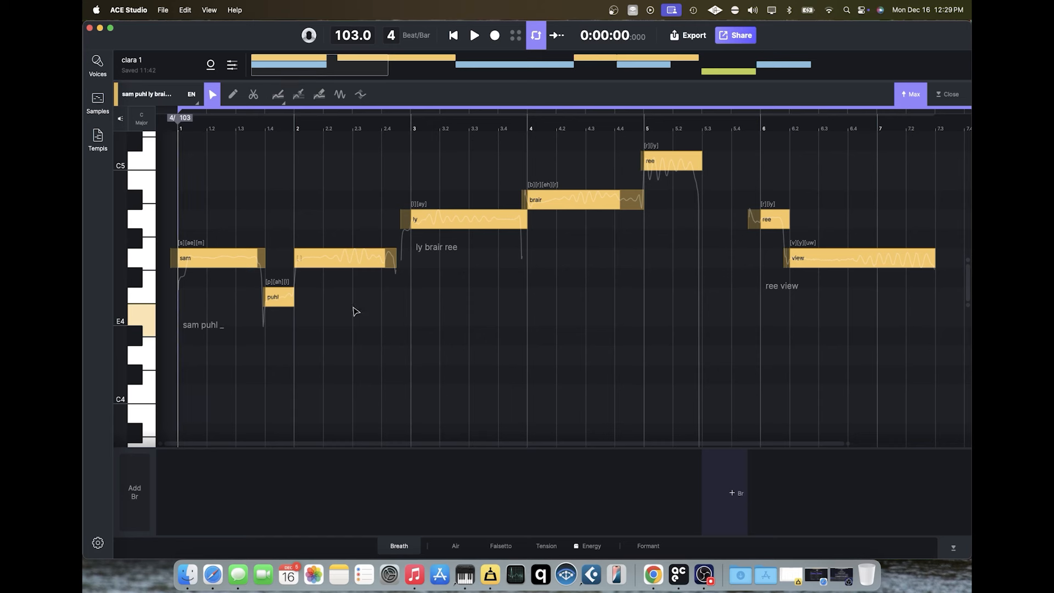
{"action": "double_click", "coordinate": [437, 247]}
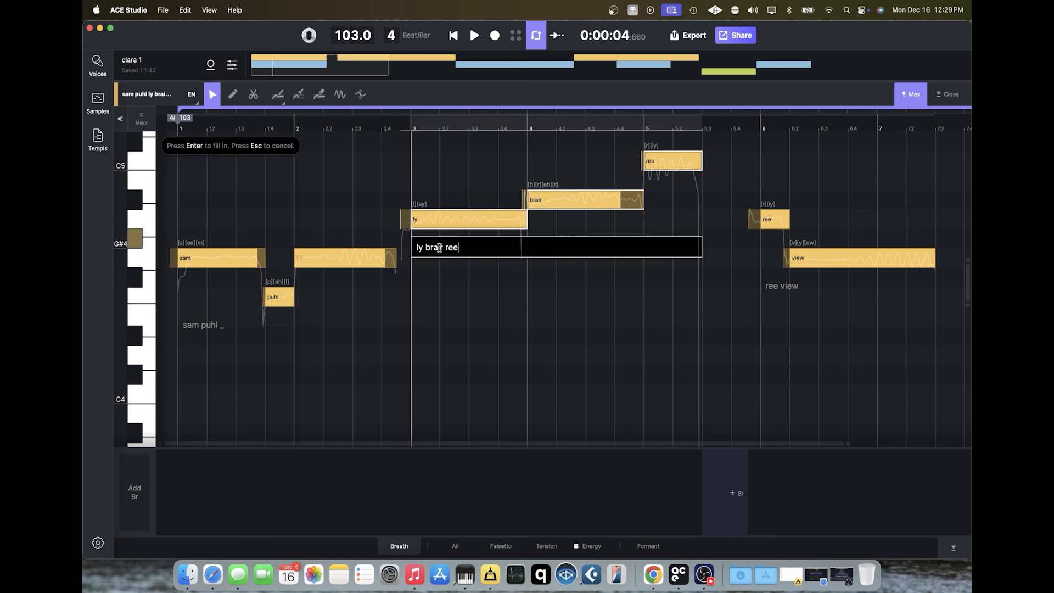
{"action": "left_click", "coordinate": [475, 35]}
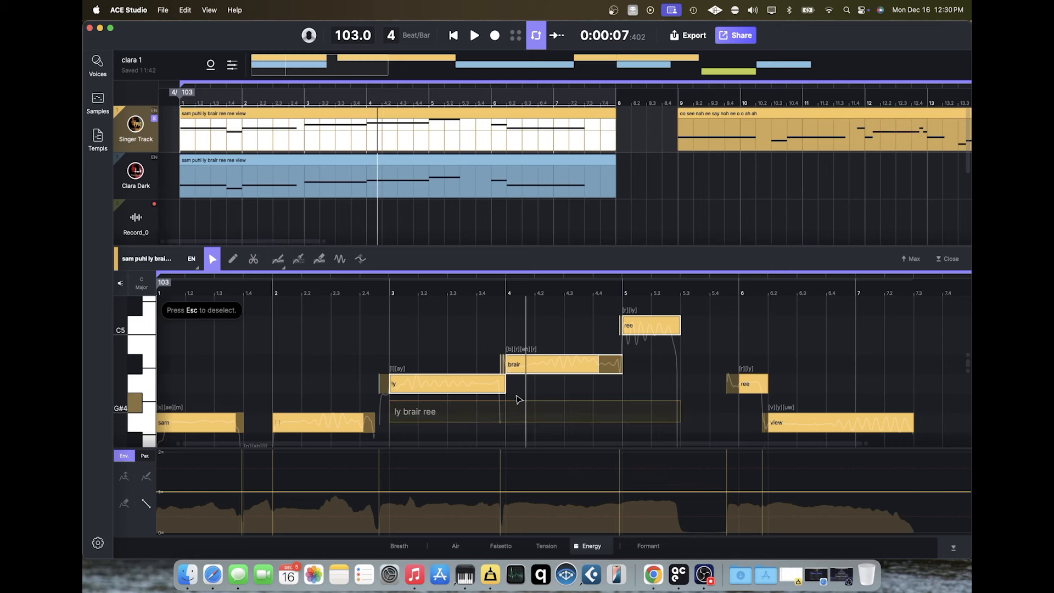
Open the Singer Track clip that starts at bar 9 and play it from its beginning while following its notes and lyrics.
{"action": "left_click_drag", "start_coordinate": [295, 243], "coordinate": [376, 239]}
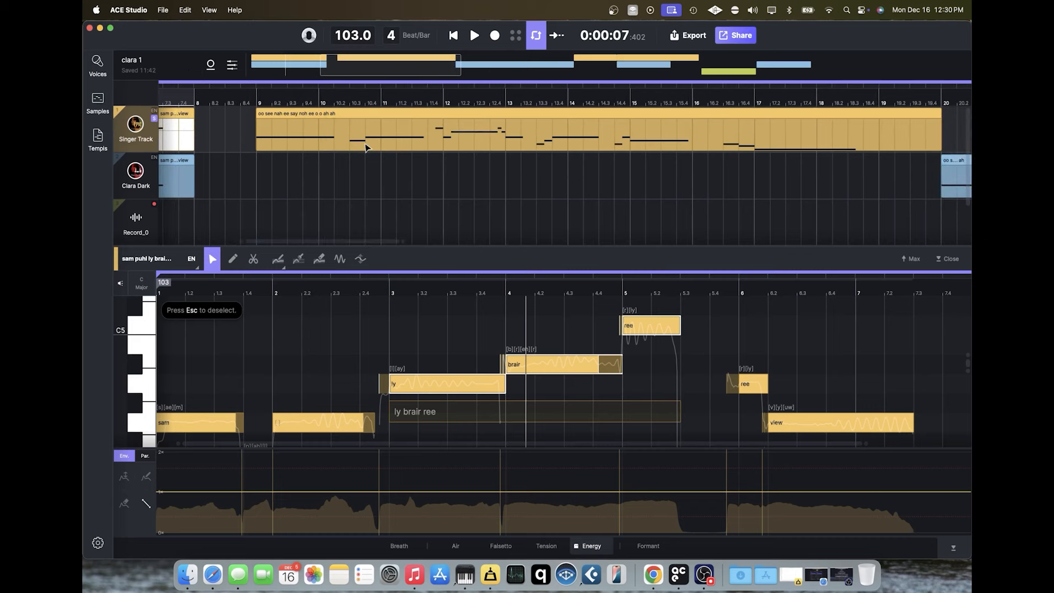
{"action": "left_click", "coordinate": [258, 98]}
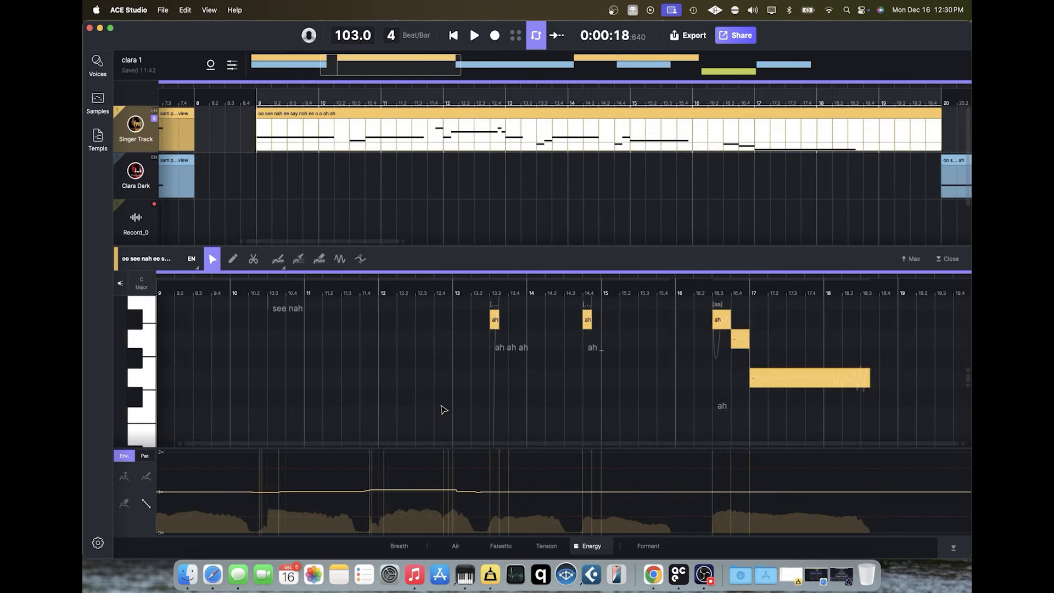
{"action": "scroll", "coordinate": [183, 333], "scroll_direction": "up", "scroll_amount": 2}
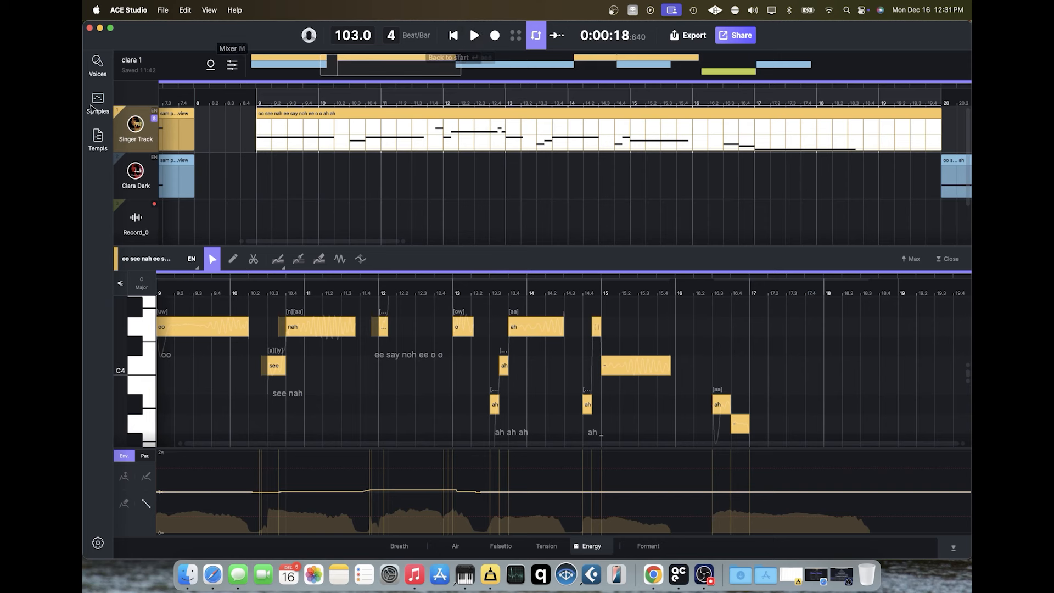
{"action": "left_click", "coordinate": [259, 96]}
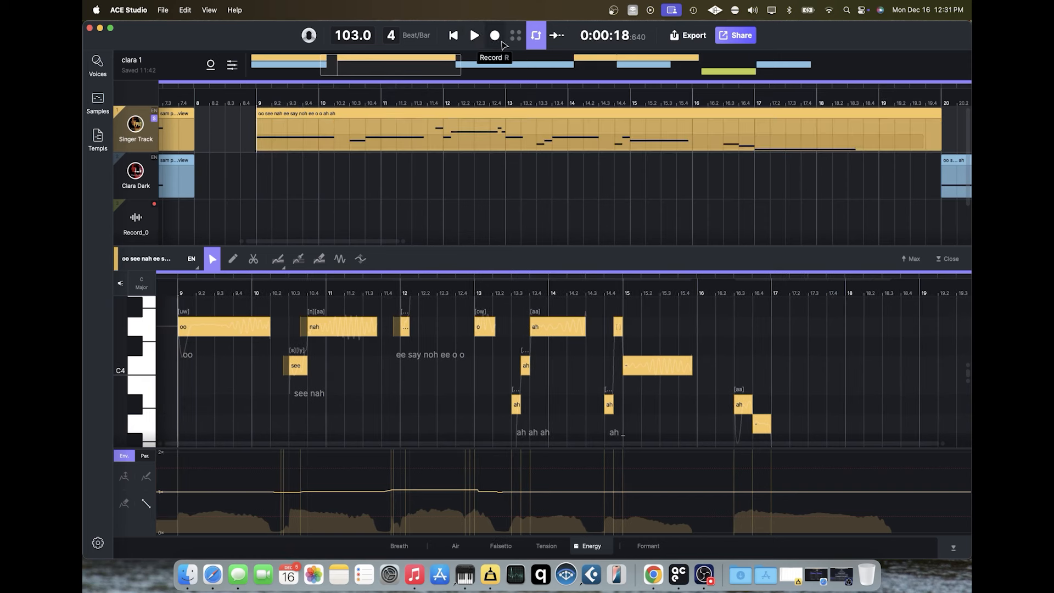
{"action": "left_click", "coordinate": [475, 36]}
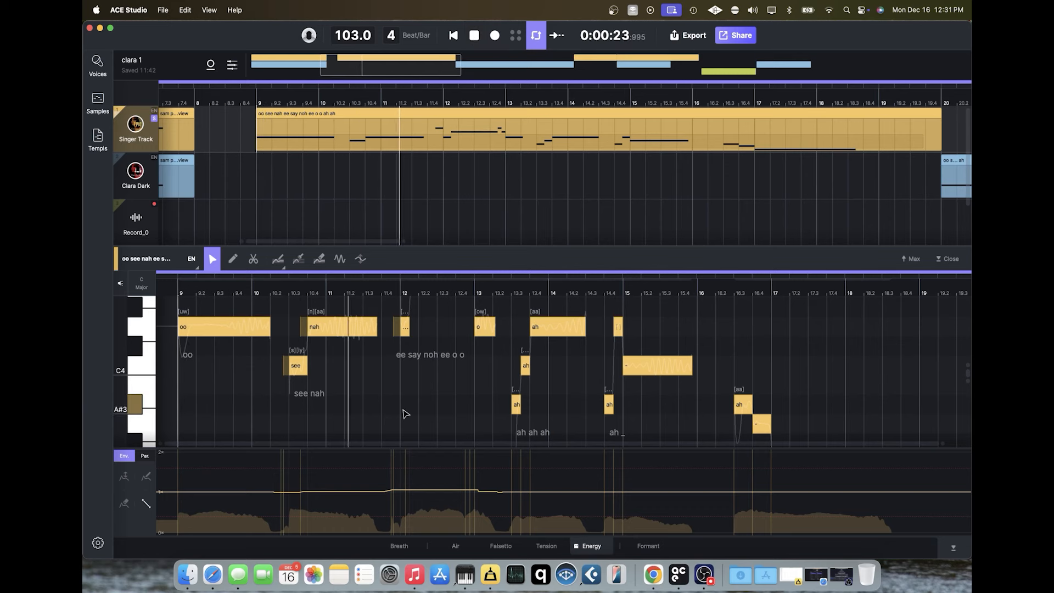
{"action": "scroll", "coordinate": [405, 413], "scroll_direction": "up", "scroll_amount": 4}
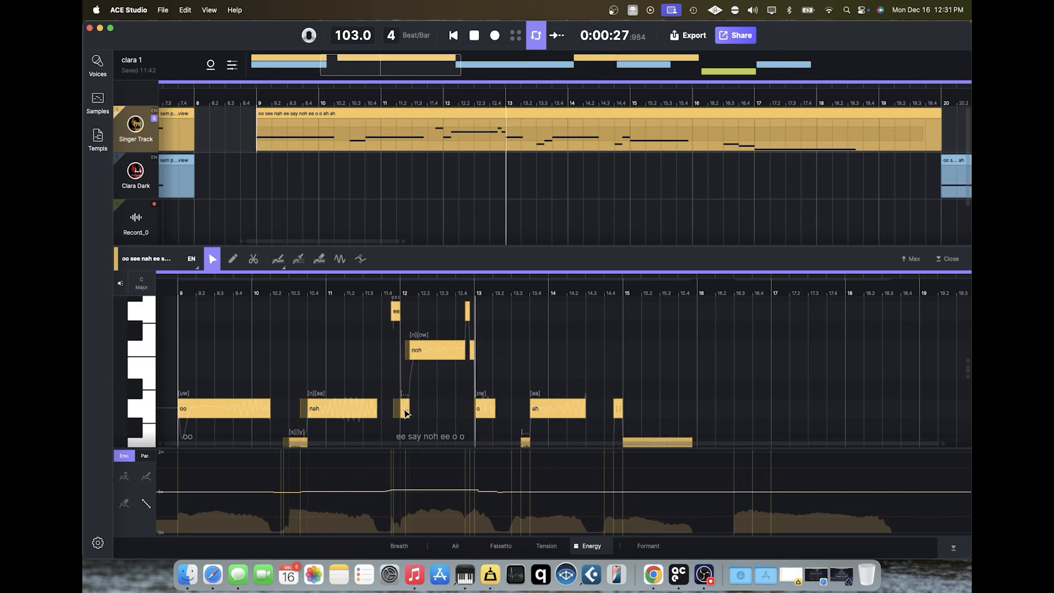
{"action": "scroll", "coordinate": [405, 413], "scroll_direction": "down", "scroll_amount": 3}
{"action": "scroll", "coordinate": [404, 413], "scroll_direction": "down", "scroll_amount": 1}
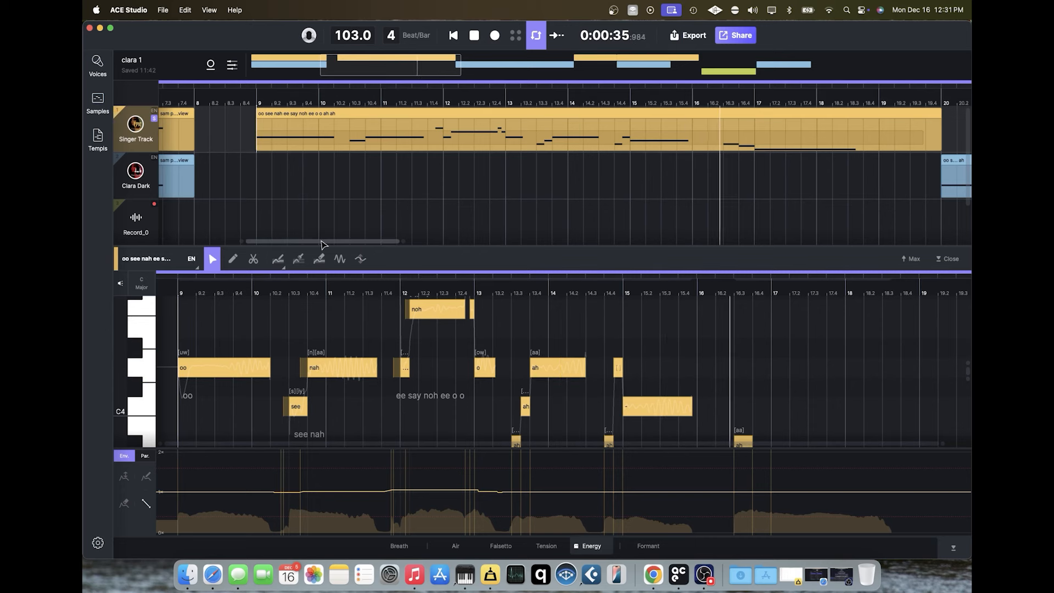
Display the clip's Air envelope and its Falsetto envelope while it plays, and stop playback.
{"action": "left_click", "coordinate": [455, 545]}
{"action": "left_click", "coordinate": [497, 545]}
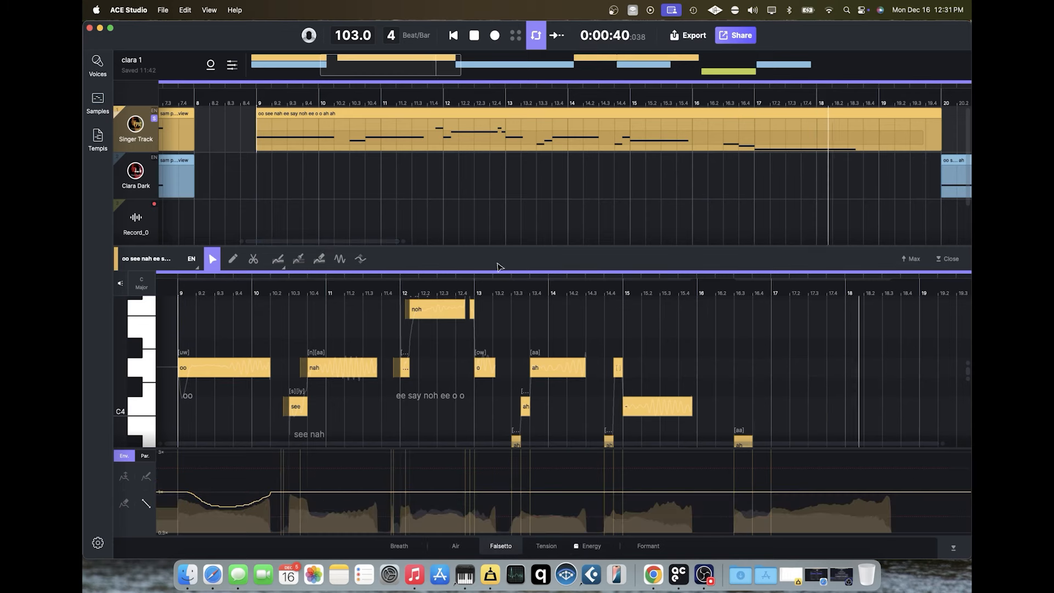
{"action": "scroll", "coordinate": [647, 333], "scroll_direction": "down", "scroll_amount": 2}
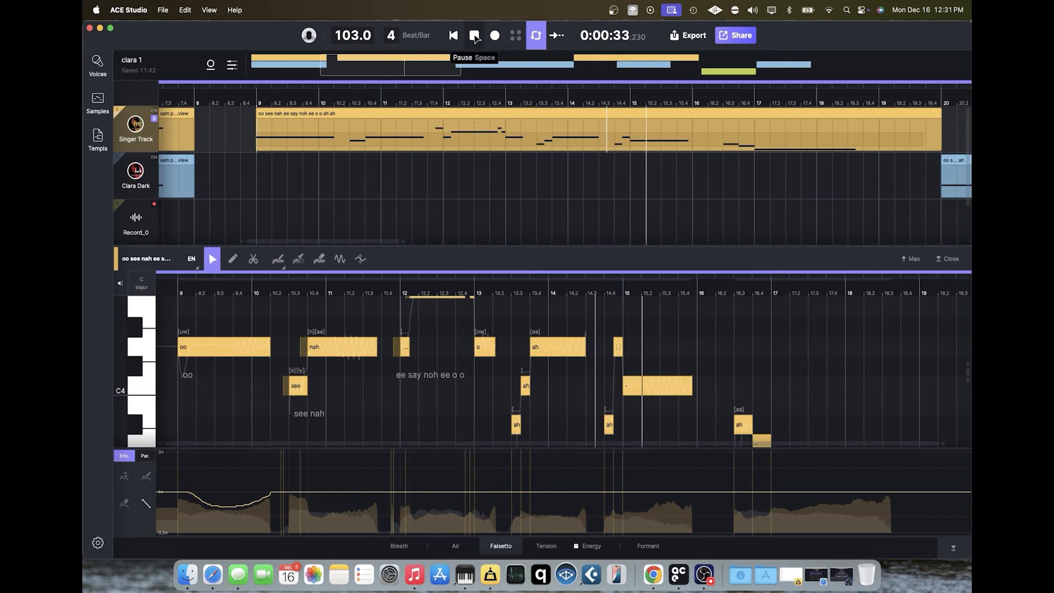
{"action": "left_click", "coordinate": [475, 36]}
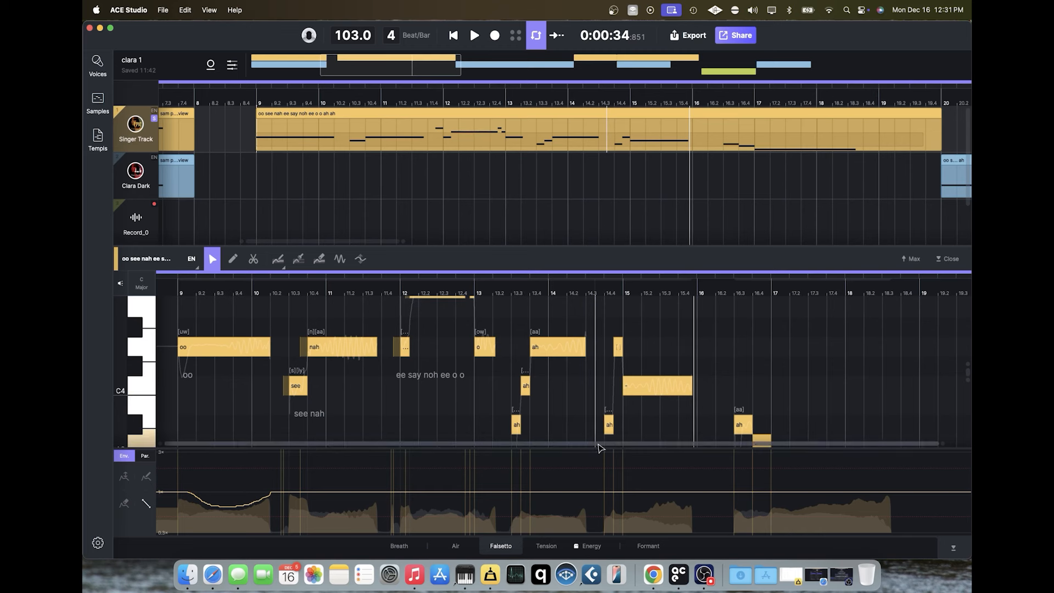
Replay the clip's later "ah" notes from bar 14.4 and stop playback.
{"action": "scroll", "coordinate": [614, 384], "scroll_direction": "right", "scroll_amount": 2}
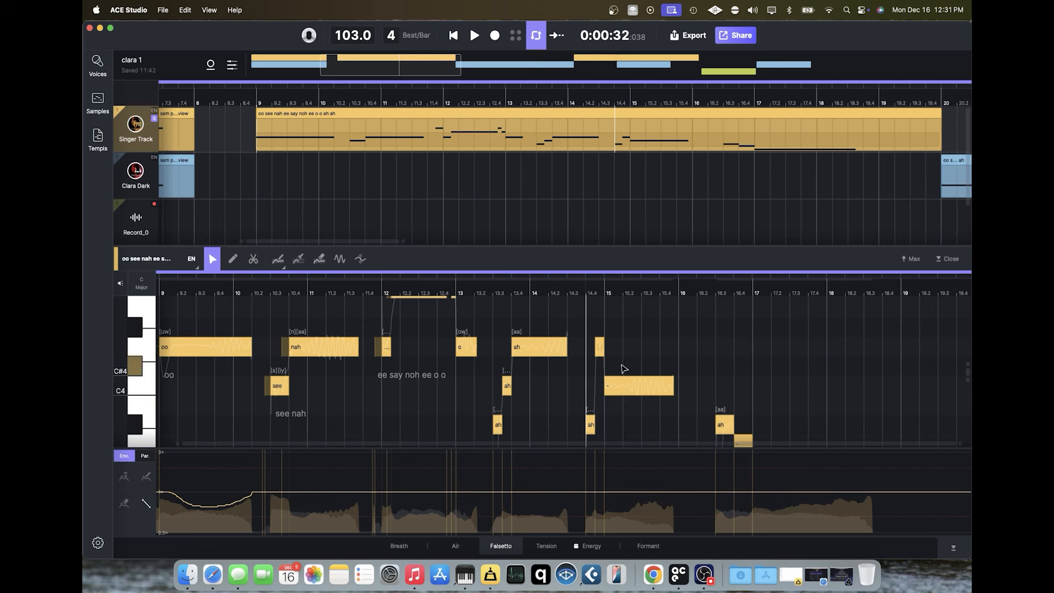
{"action": "left_click", "coordinate": [493, 290]}
{"action": "scroll", "coordinate": [630, 329], "scroll_direction": "down", "scroll_amount": 3}
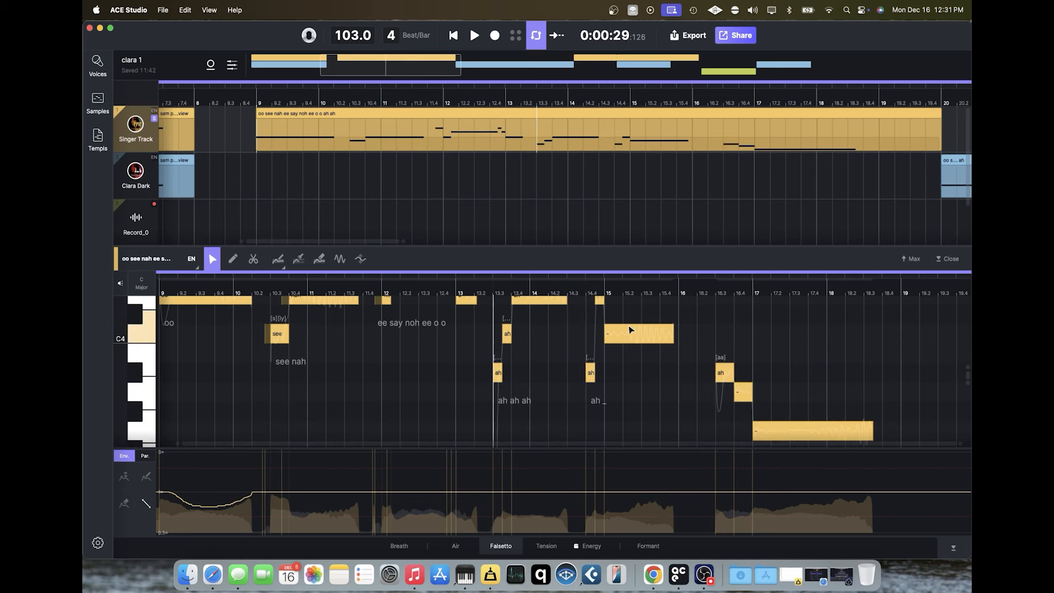
{"action": "left_click", "coordinate": [475, 36]}
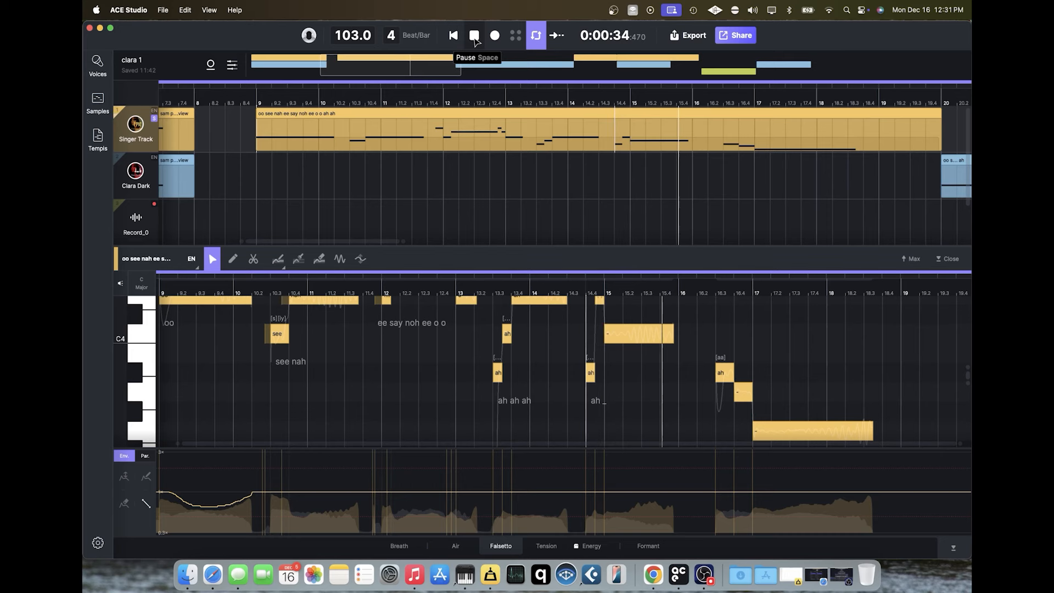
{"action": "left_click", "coordinate": [475, 36]}
Add breaths before the "ah" notes at bars 16.3 and 13.3, and play the clip from bar 12.
{"action": "left_click", "coordinate": [398, 546]}
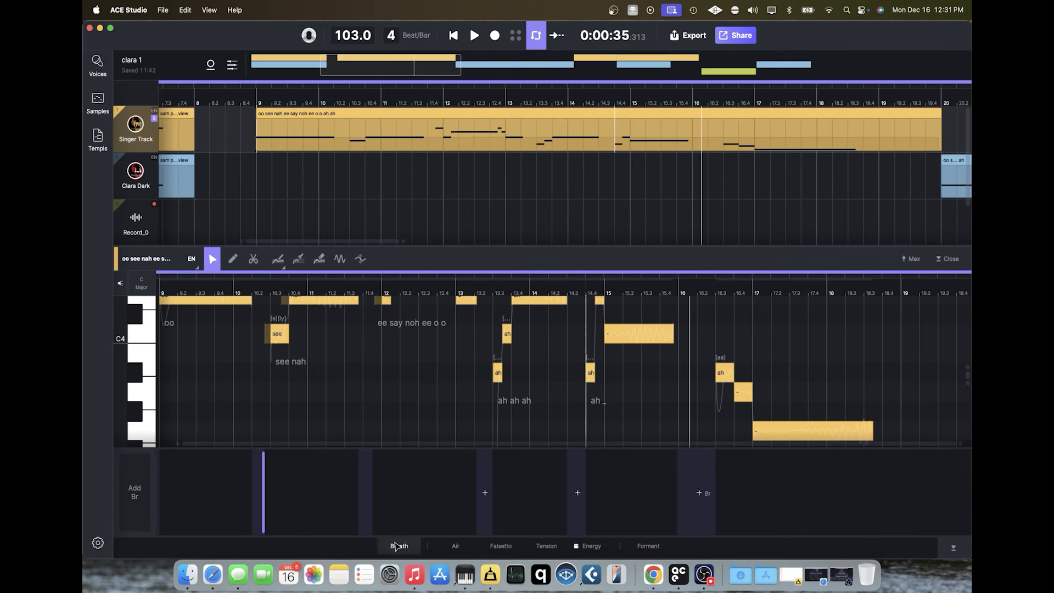
{"action": "left_click", "coordinate": [700, 494]}
{"action": "key", "text": "space"}
{"action": "left_click", "coordinate": [484, 492]}
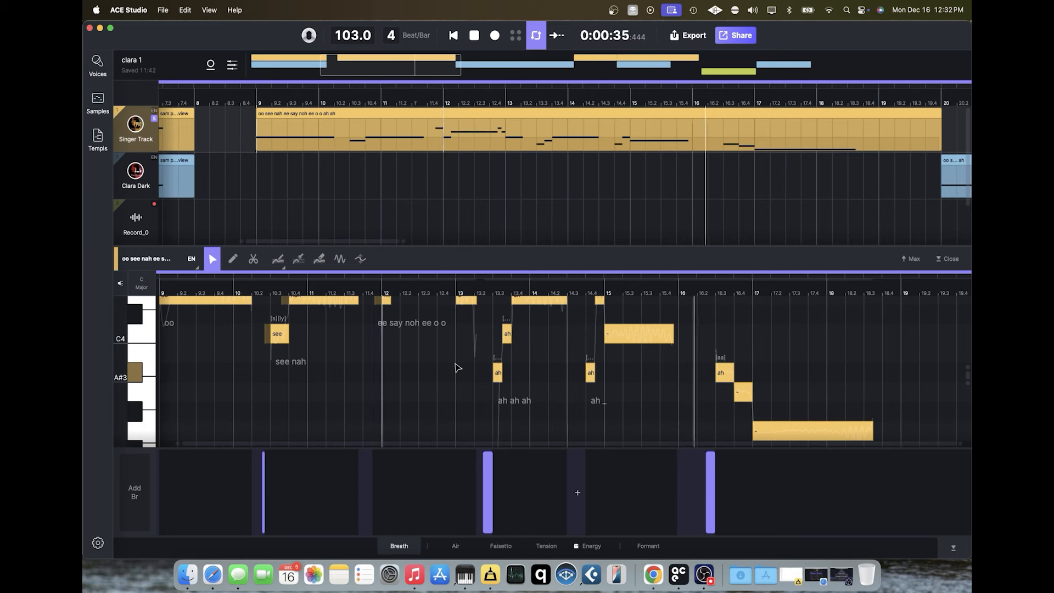
{"action": "left_click", "coordinate": [709, 497]}
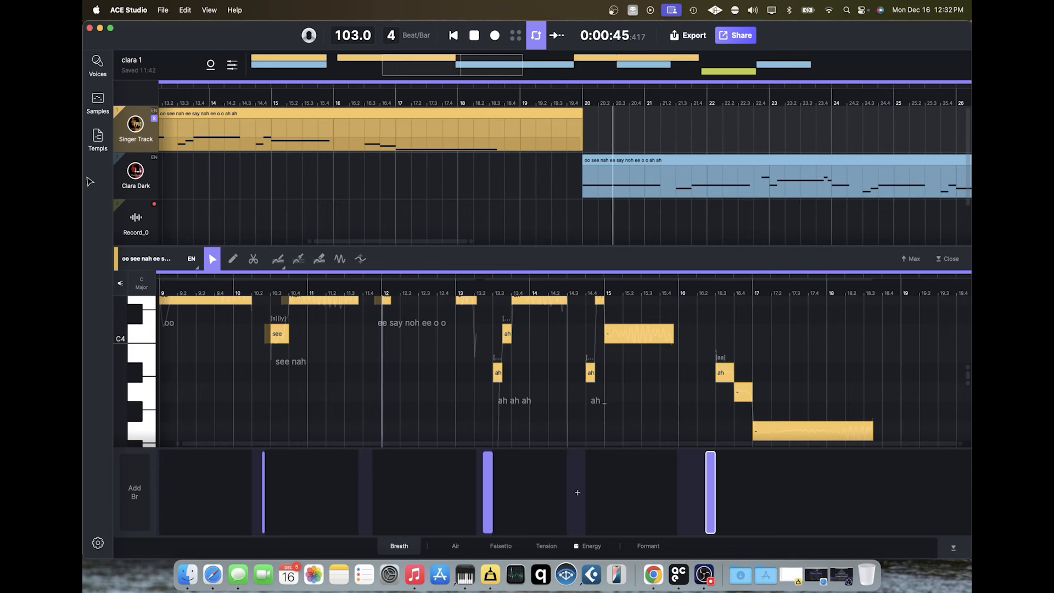
Play the soloed Clara Dark clip that starts at bar 20 and open it in the note editor.
{"action": "left_click", "coordinate": [585, 96]}
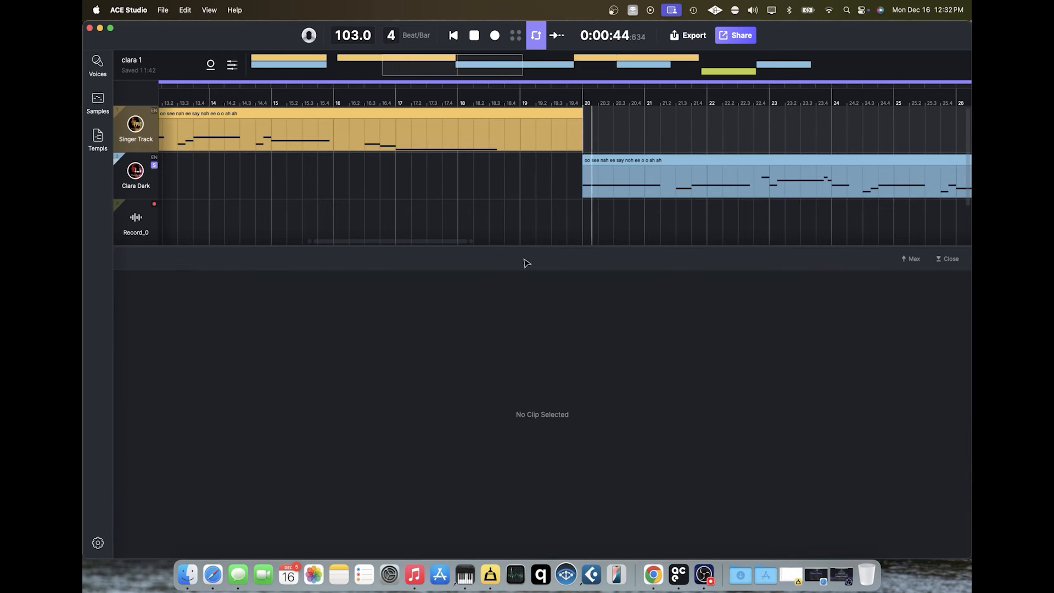
{"action": "left_click_drag", "start_coordinate": [435, 241], "coordinate": [488, 241]}
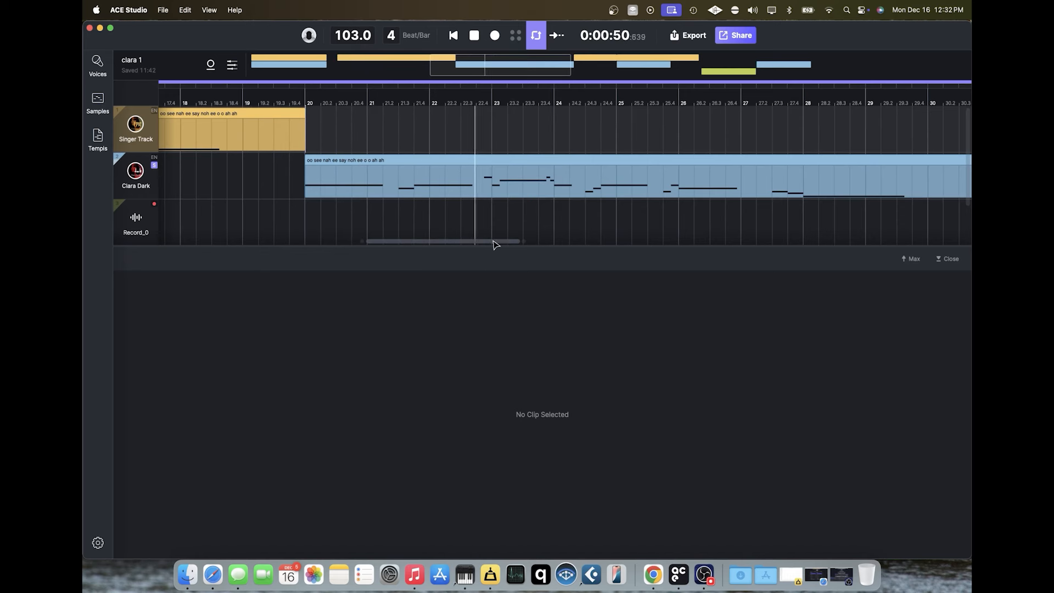
{"action": "left_click_drag", "start_coordinate": [496, 244], "coordinate": [512, 242]}
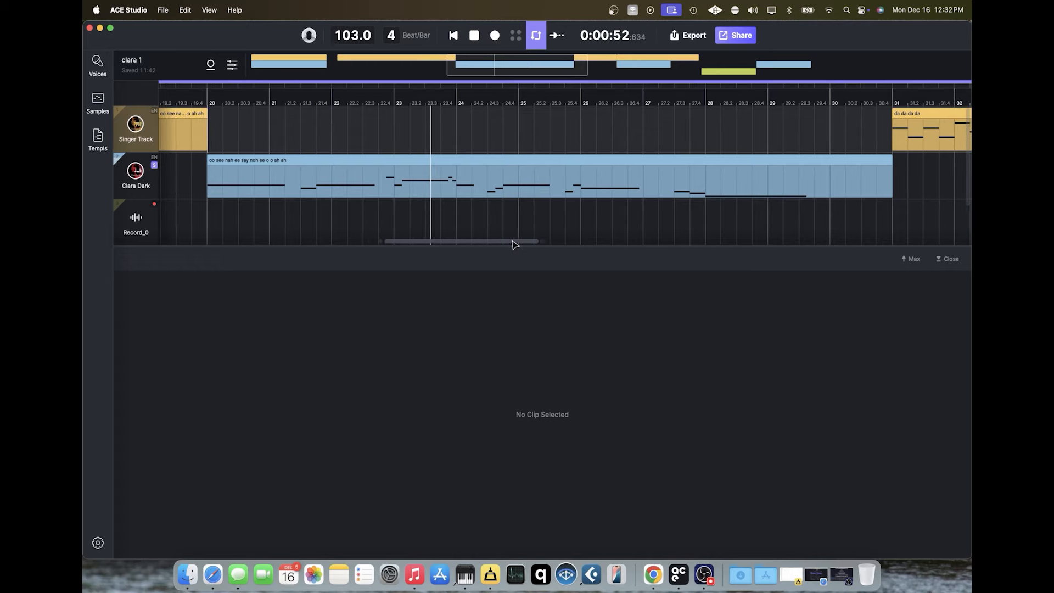
{"action": "left_click", "coordinate": [488, 164]}
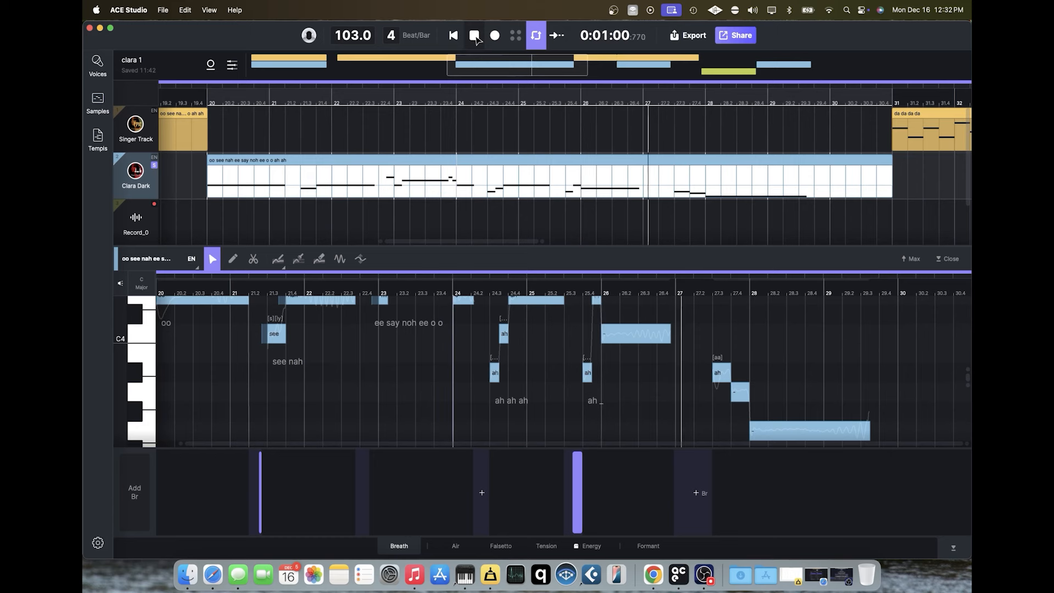
Display the Formant envelope and play the Singer Track's "da da da da" clip at bar 31.
{"action": "left_click", "coordinate": [648, 545]}
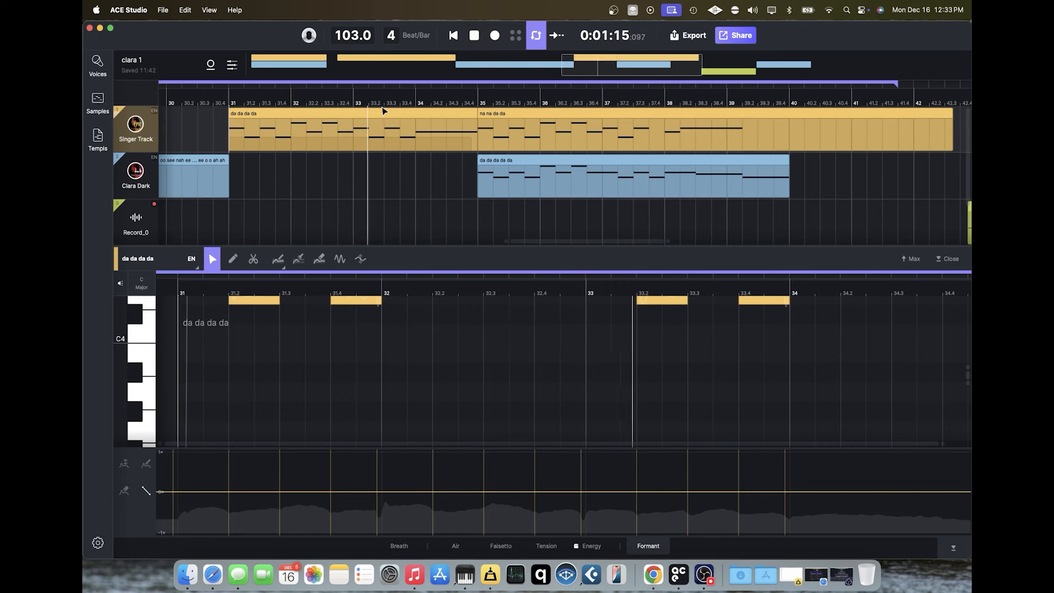
{"action": "scroll", "coordinate": [449, 369], "scroll_direction": "up", "scroll_amount": 3}
{"action": "scroll", "coordinate": [449, 369], "scroll_direction": "up", "scroll_amount": 2}
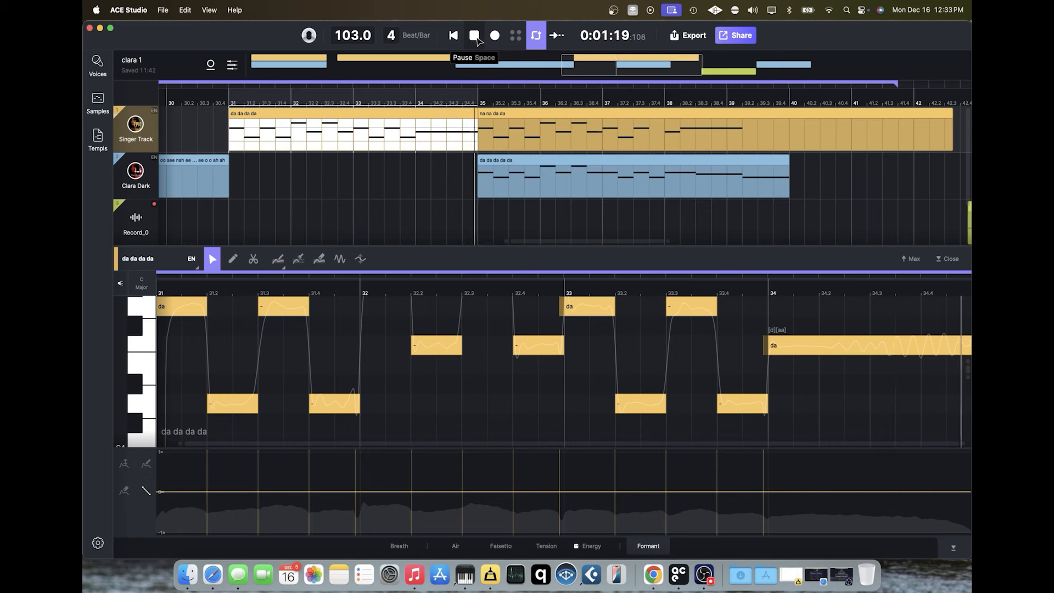
{"action": "left_click", "coordinate": [475, 36]}
Set the lyrics of the notes at bars 31.2 and 31.3 to "da".
{"action": "left_click", "coordinate": [215, 407]}
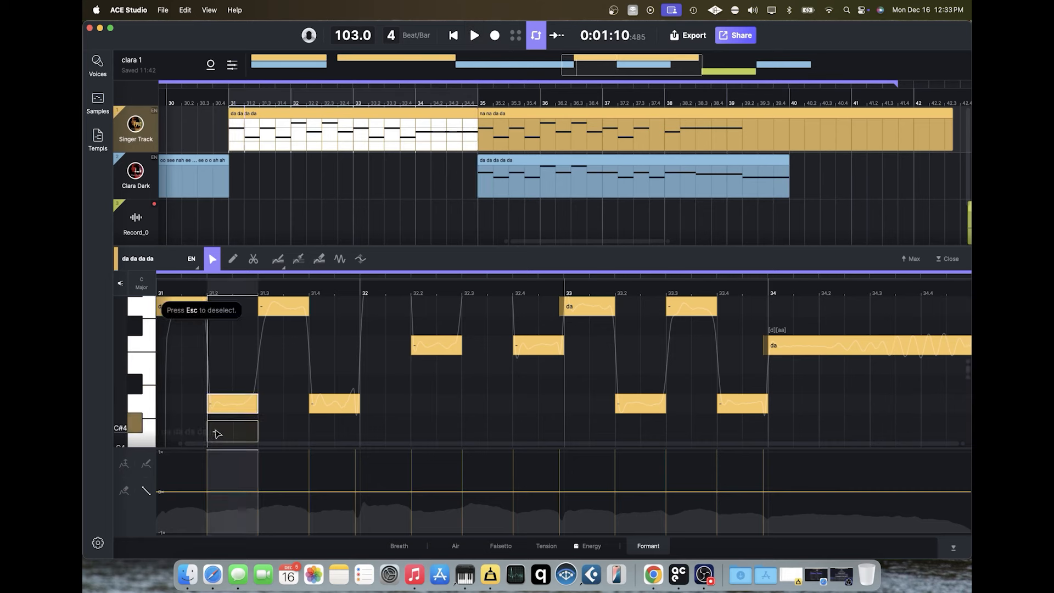
{"action": "double_click", "coordinate": [217, 431]}
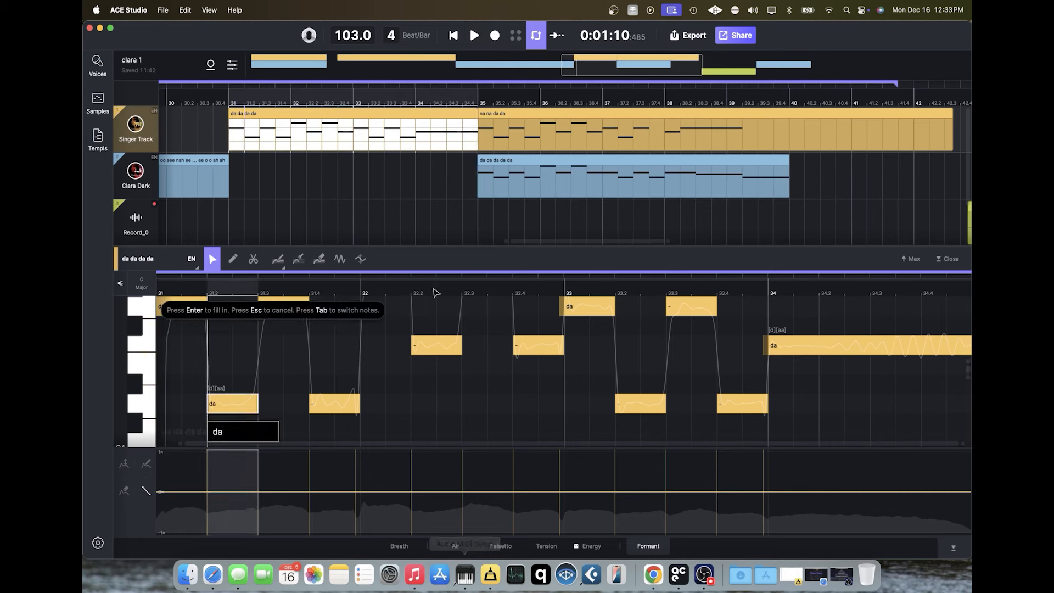
{"action": "key", "text": "Tab"}
{"action": "type", "text": "da"}
{"action": "scroll", "coordinate": [329, 396], "scroll_direction": "down", "scroll_amount": 2}
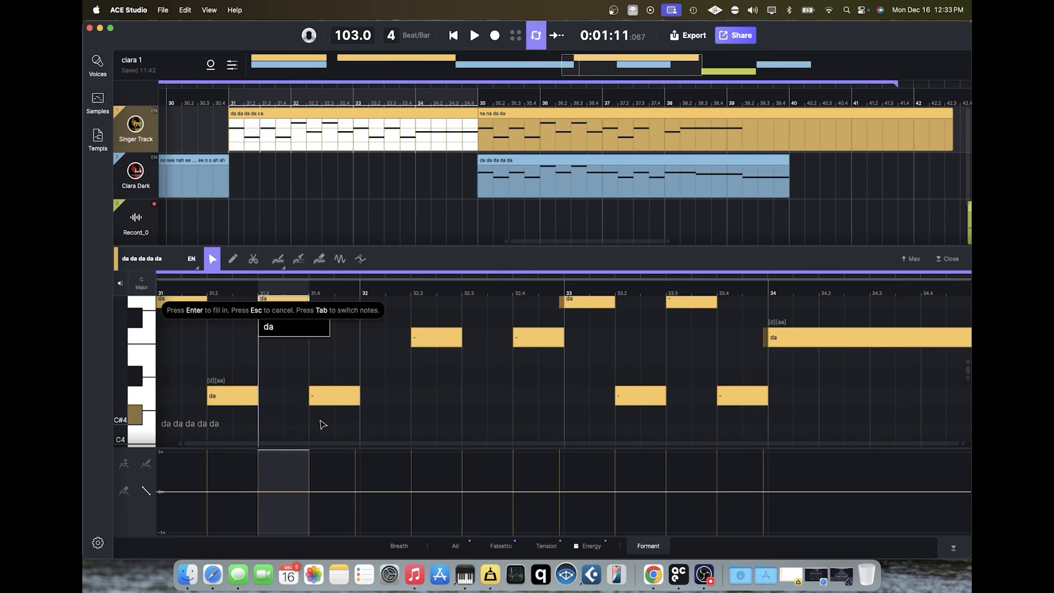
Replace the held-note mark on the note at bar 31.4 with the lyric "da".
{"action": "double_click", "coordinate": [325, 417]}
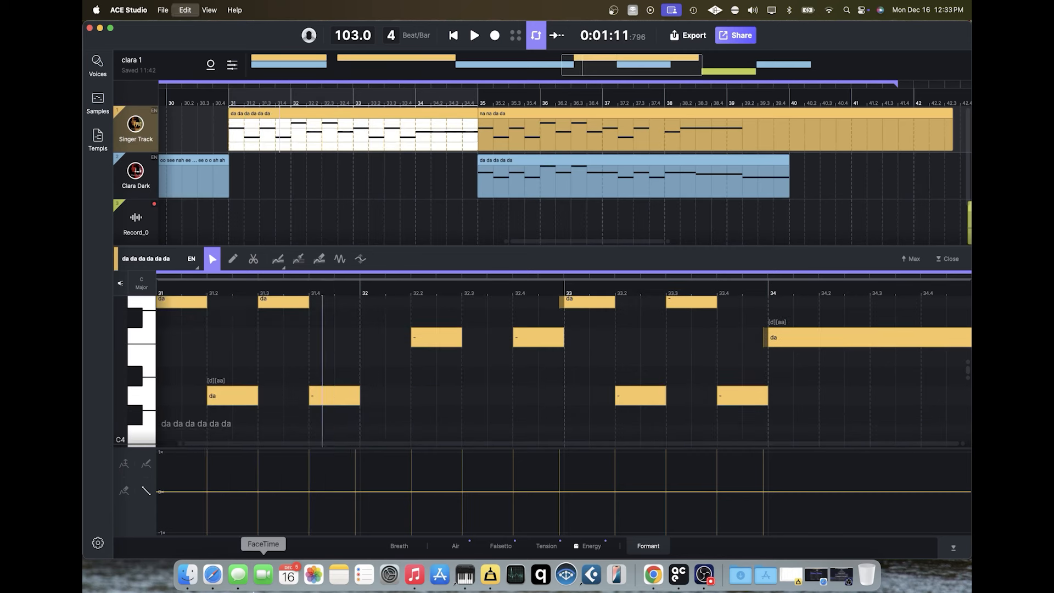
{"action": "key", "text": "super+z"}
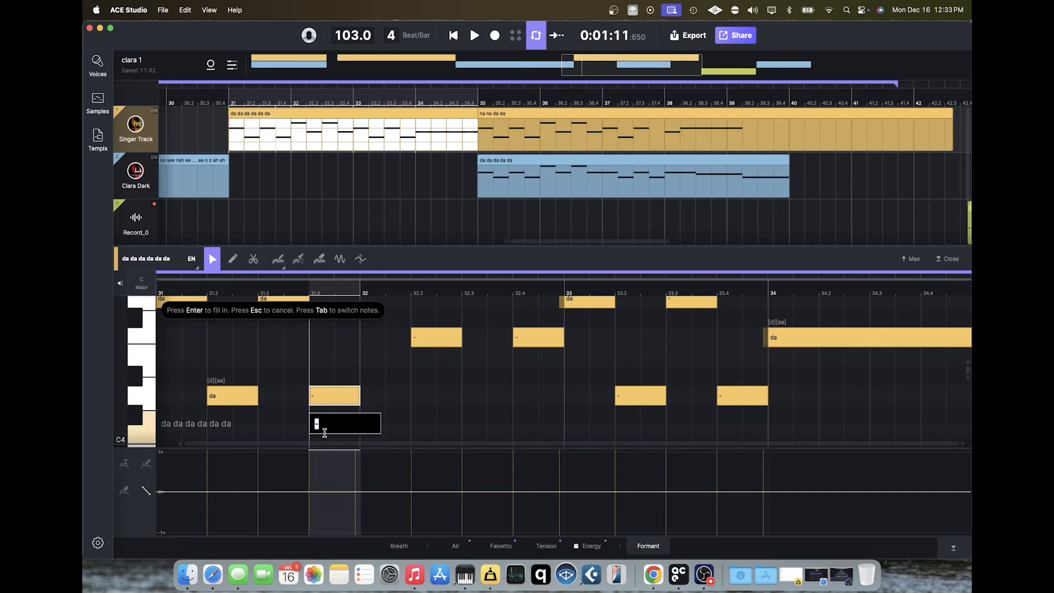
{"action": "type", "text": "da"}
{"action": "key", "text": "Tab"}
{"action": "type", "text": "da"}
{"action": "key", "text": "Tab"}
{"action": "type", "text": "da"}
{"action": "key", "text": "Tab"}
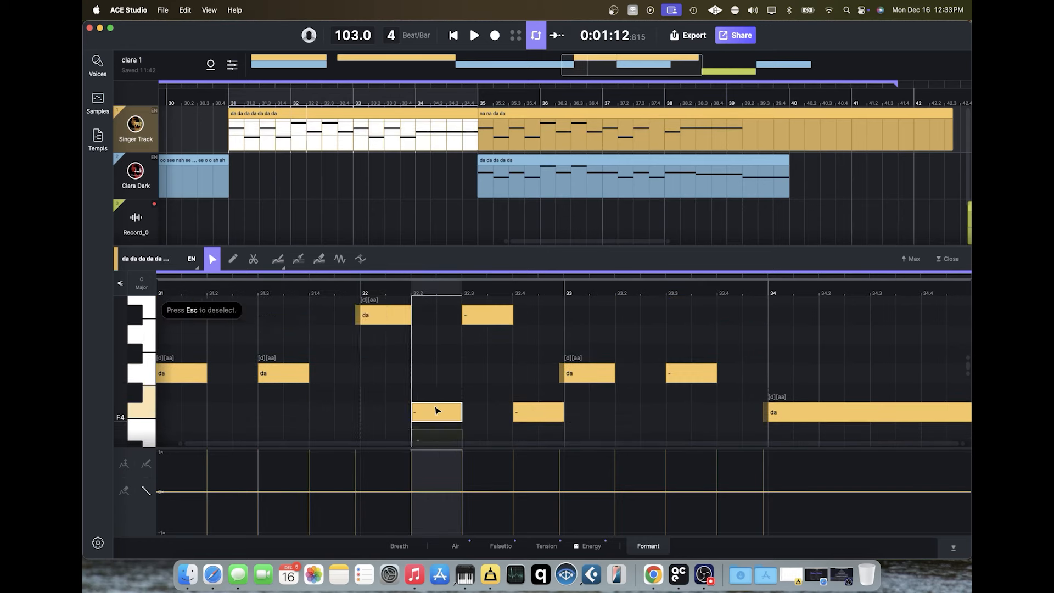
Give the remaining held notes from bar 32.2 to bar 33.4 the lyric "da".
{"action": "type", "text": "da"}
{"action": "key", "text": "Tab"}
{"action": "type", "text": "da"}
{"action": "key", "text": "Tab"}
{"action": "scroll", "coordinate": [635, 377], "scroll_direction": "down", "scroll_amount": 2}
{"action": "double_click", "coordinate": [639, 397]}
{"action": "type", "text": "da"}
{"action": "double_click", "coordinate": [690, 309]}
{"action": "type", "text": "da"}
{"action": "double_click", "coordinate": [725, 402]}
Solo the Singer Track and play the relyricized "da" clip from bar 31.
{"action": "left_click", "coordinate": [476, 84]}
{"action": "left_click", "coordinate": [153, 119]}
{"action": "left_click", "coordinate": [474, 36]}
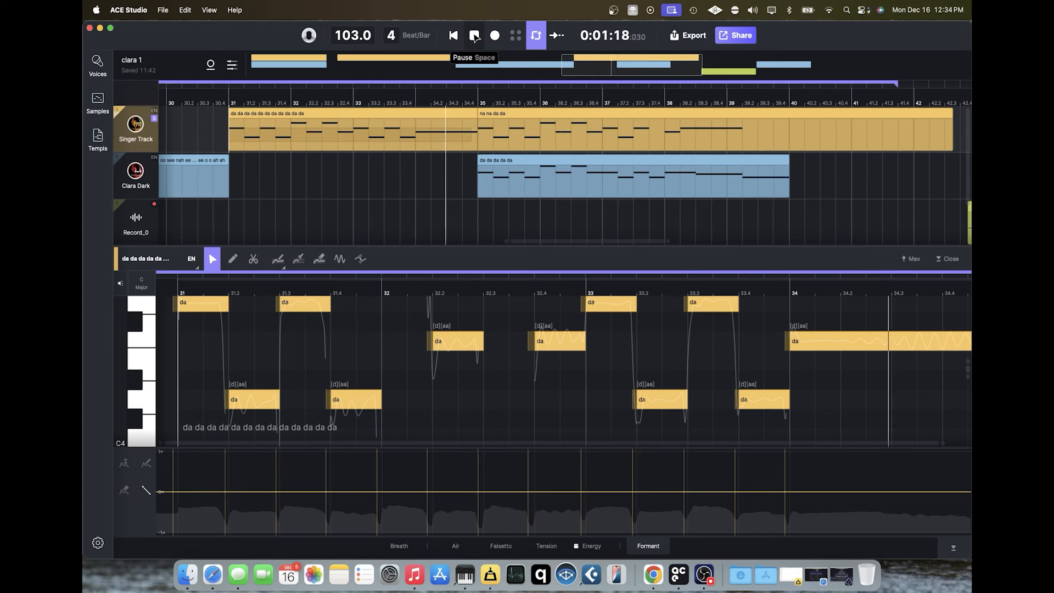
{"action": "left_click", "coordinate": [475, 37]}
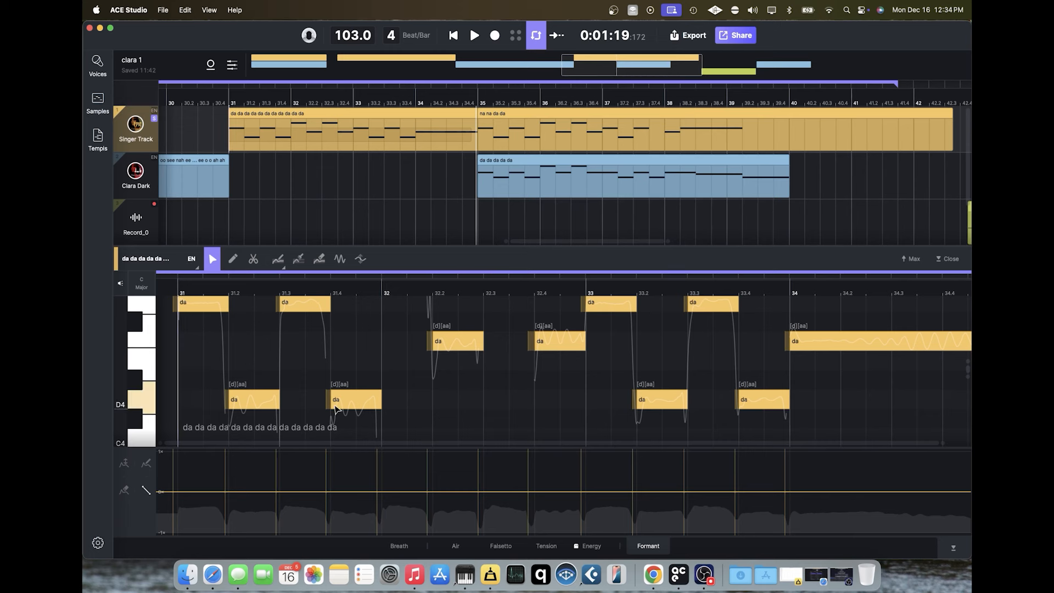
Draw a Formant curve peaking at bar 32, dipping just before 33.3 and peaking again near 34.2, and play the clip.
{"action": "left_click", "coordinate": [648, 546]}
{"action": "left_click", "coordinate": [642, 547]}
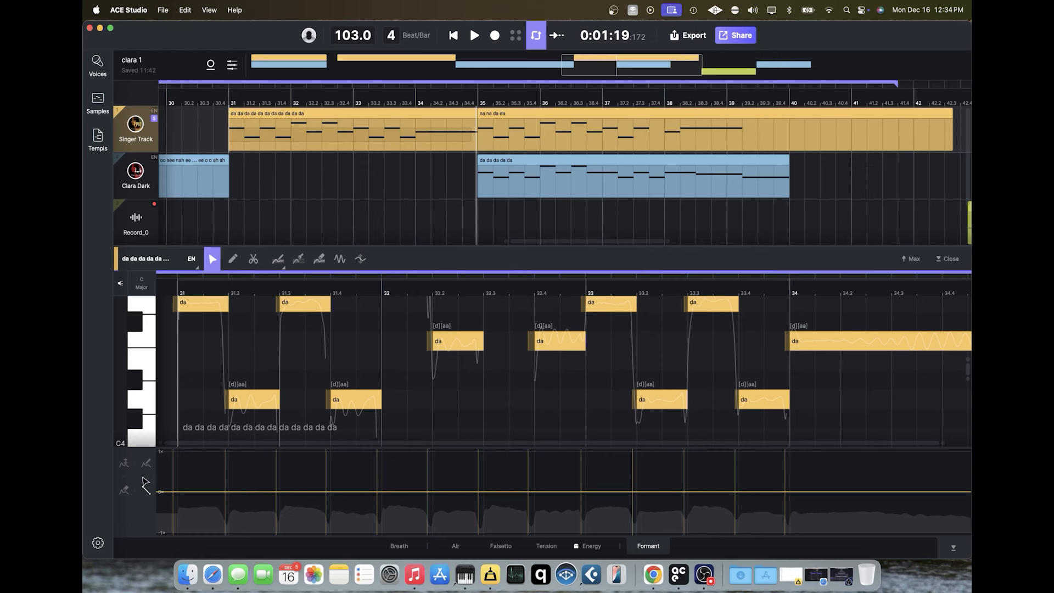
{"action": "mouse_move", "coordinate": [184, 490]}
{"action": "left_mouse_down"}
{"action": "mouse_move", "coordinate": [376, 454]}
{"action": "mouse_move", "coordinate": [614, 492]}
{"action": "mouse_move", "coordinate": [675, 525]}
{"action": "mouse_move", "coordinate": [854, 453]}
{"action": "mouse_move", "coordinate": [965, 483]}
{"action": "left_mouse_up"}
{"action": "left_click", "coordinate": [475, 35]}
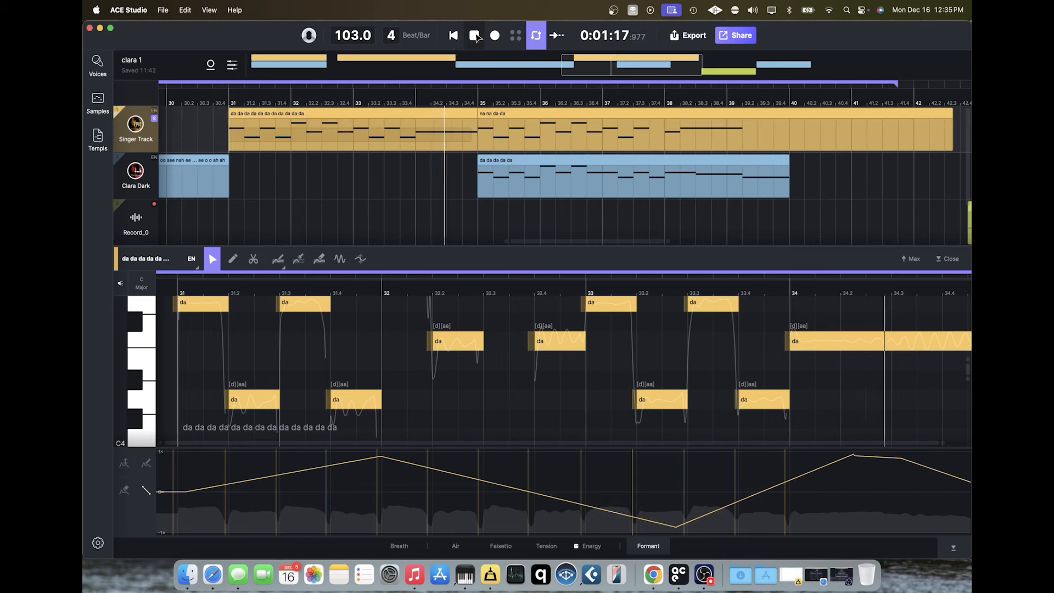
{"action": "left_click", "coordinate": [475, 36]}
{"action": "left_click", "coordinate": [231, 99]}
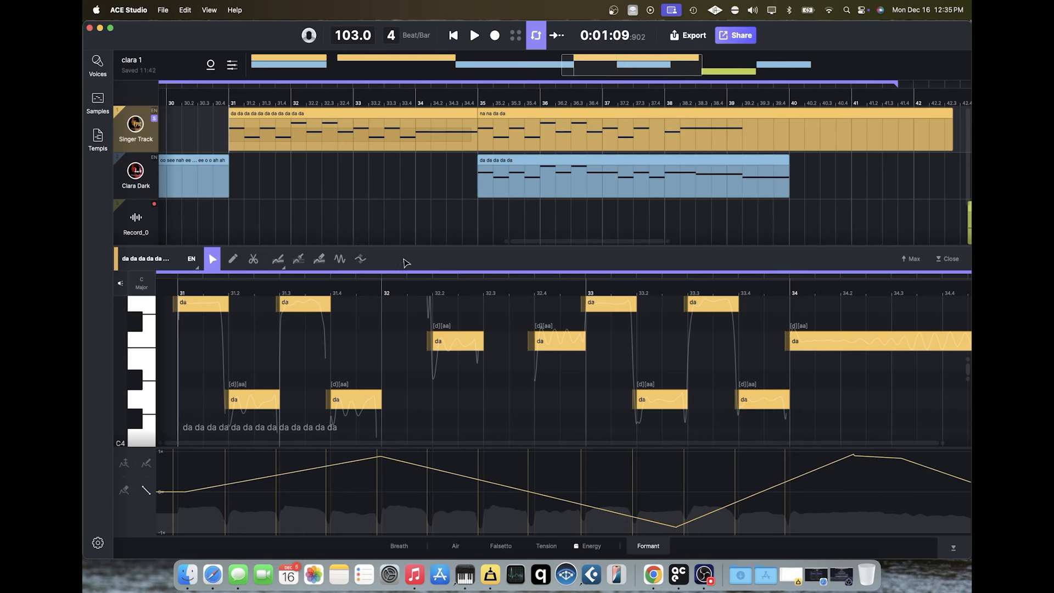
Open the Singer Track's "sam puhl ly brair ree ree view" clip at bar 1 and view its notes.
{"action": "left_click_drag", "start_coordinate": [553, 240], "coordinate": [147, 234]}
{"action": "left_click", "coordinate": [181, 110]}
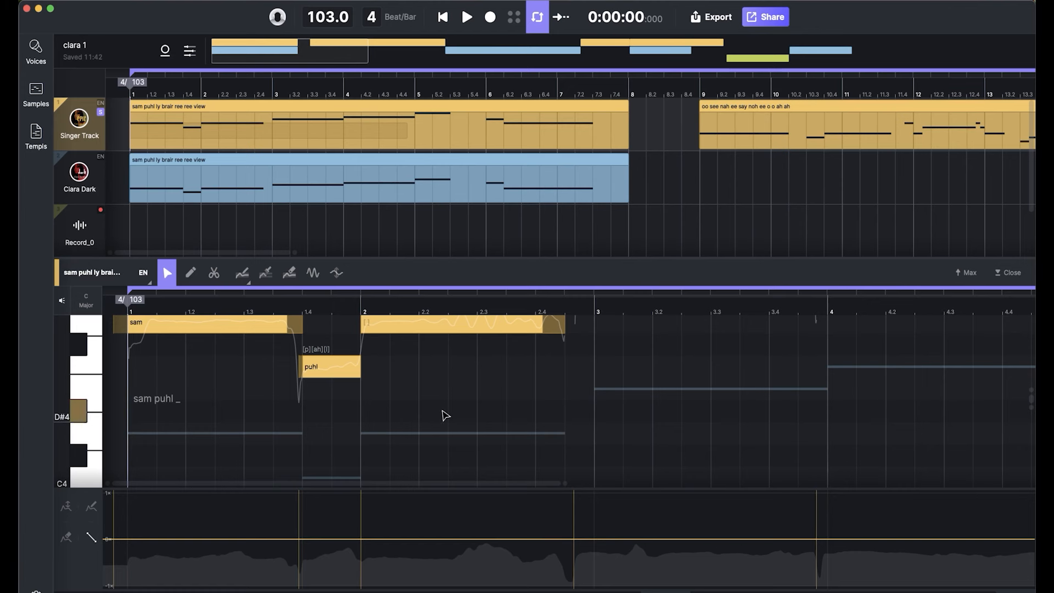
{"action": "scroll", "coordinate": [444, 416], "scroll_direction": "up", "scroll_amount": 3}
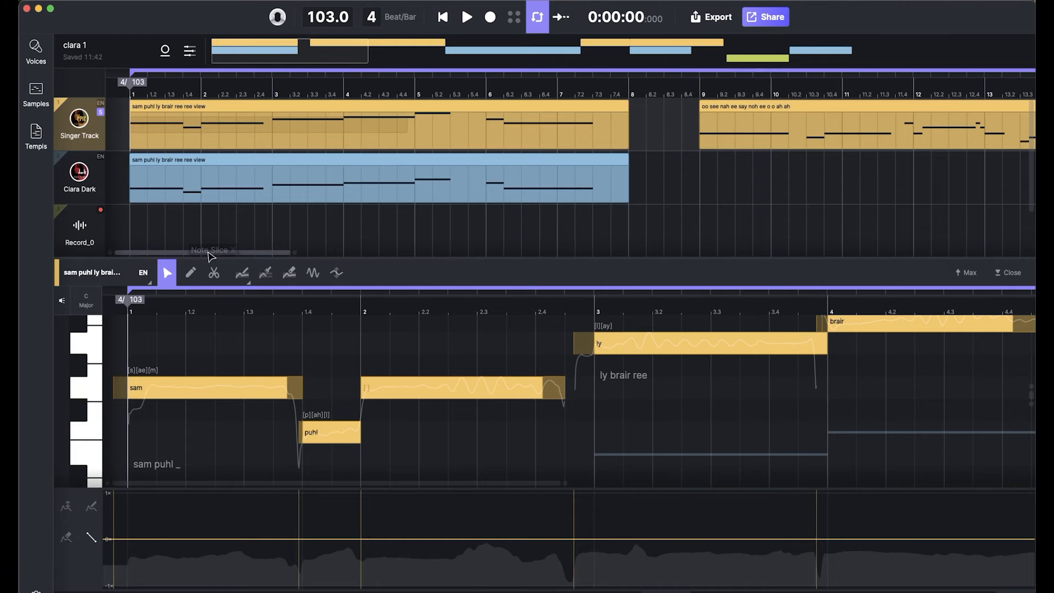
Show the Record_0 clip near bar 43 and the Clara Dark clip at bar 48, and start playback.
{"action": "left_click_drag", "start_coordinate": [208, 253], "coordinate": [727, 196]}
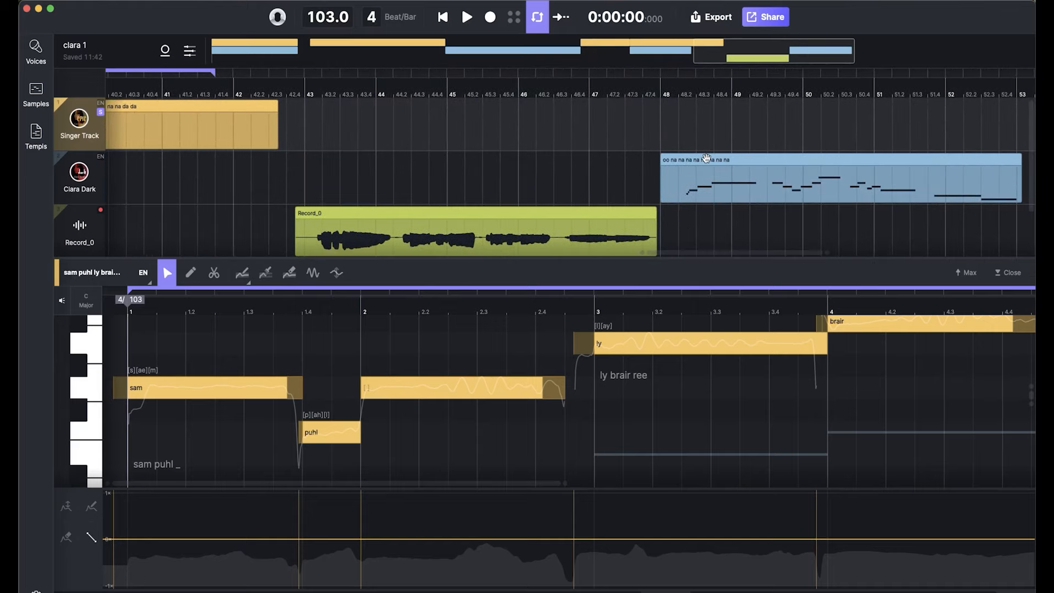
{"action": "left_click", "coordinate": [679, 95]}
{"action": "scroll", "coordinate": [730, 230], "scroll_direction": "down", "scroll_amount": 1}
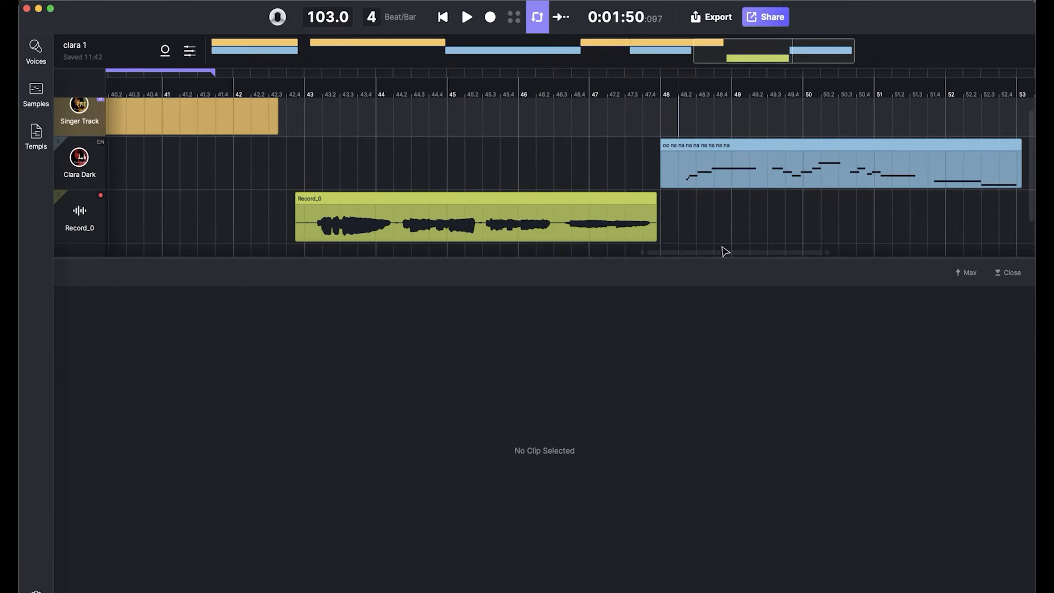
{"action": "left_click_drag", "start_coordinate": [722, 254], "coordinate": [758, 262]}
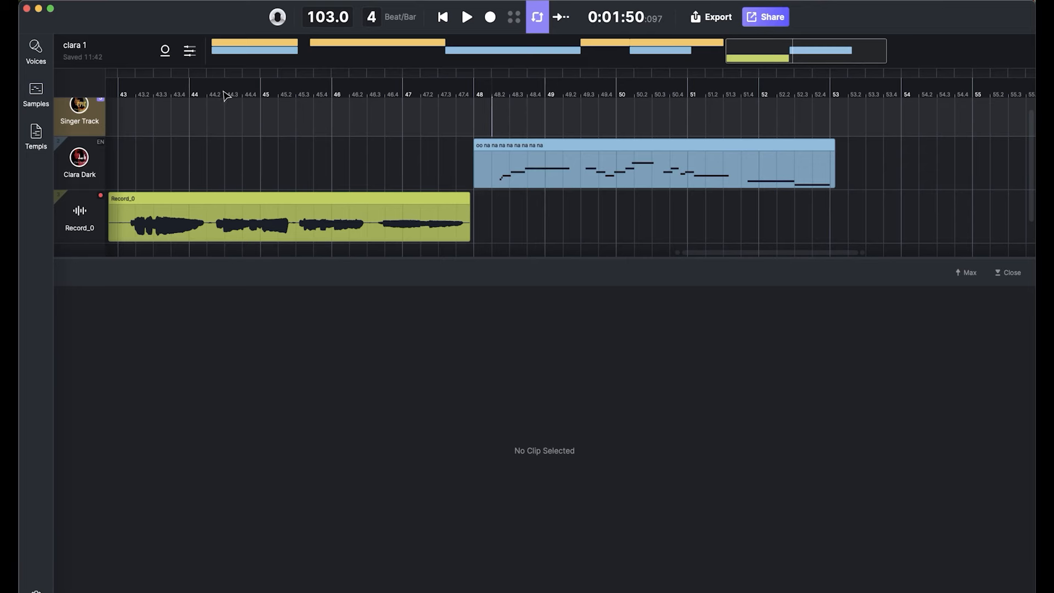
{"action": "left_click", "coordinate": [467, 17]}
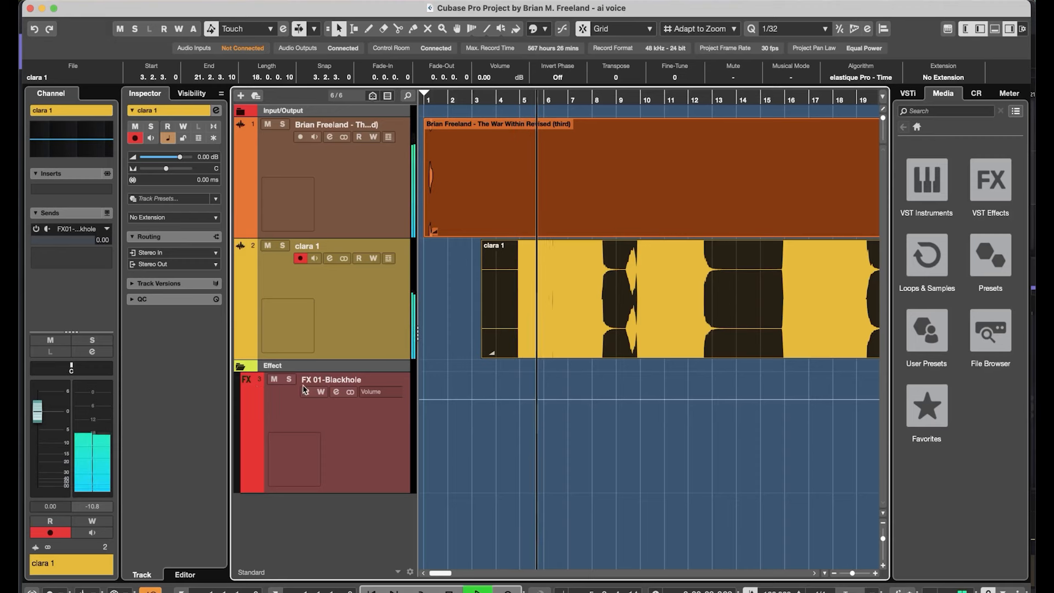
In Cubase, activate the clara 1 track's send to FX 01-Blackhole and follow the playback to about bar 15.
{"action": "left_click", "coordinate": [60, 236]}
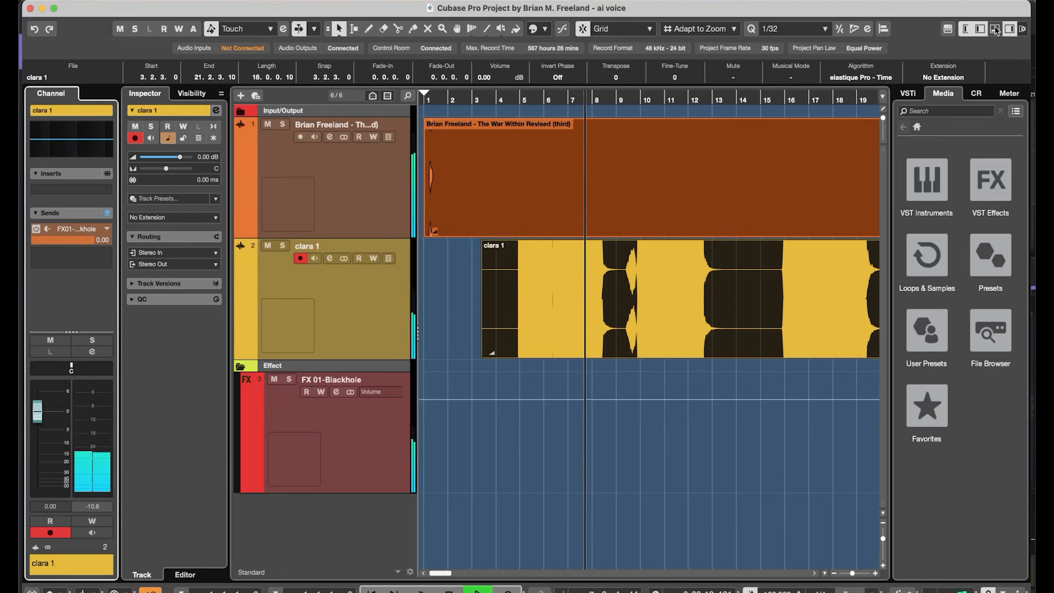
{"action": "left_click_drag", "start_coordinate": [443, 573], "coordinate": [447, 574]}
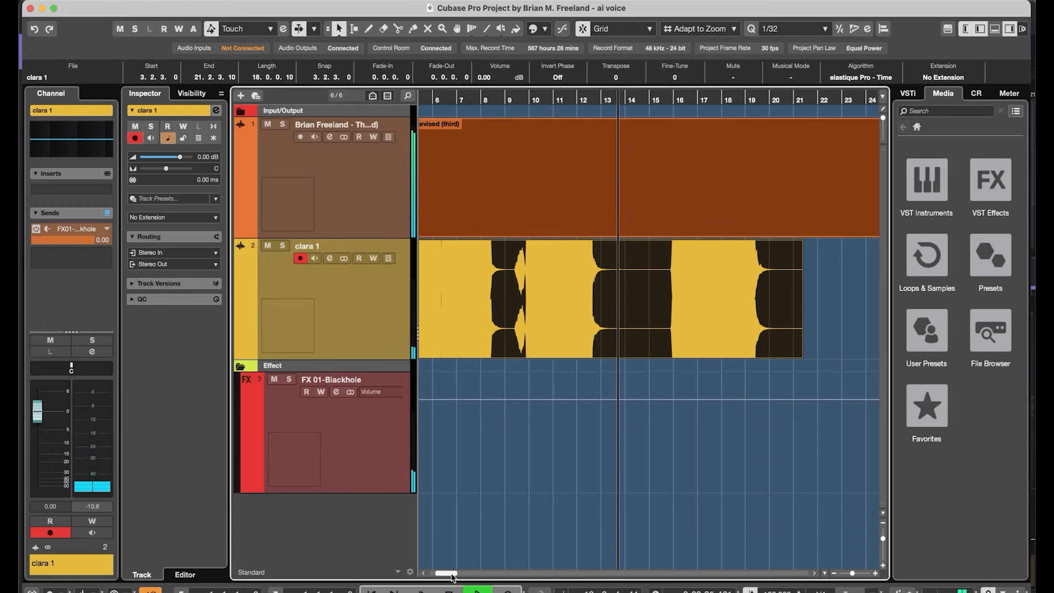
{"action": "left_click_drag", "start_coordinate": [453, 574], "coordinate": [460, 574]}
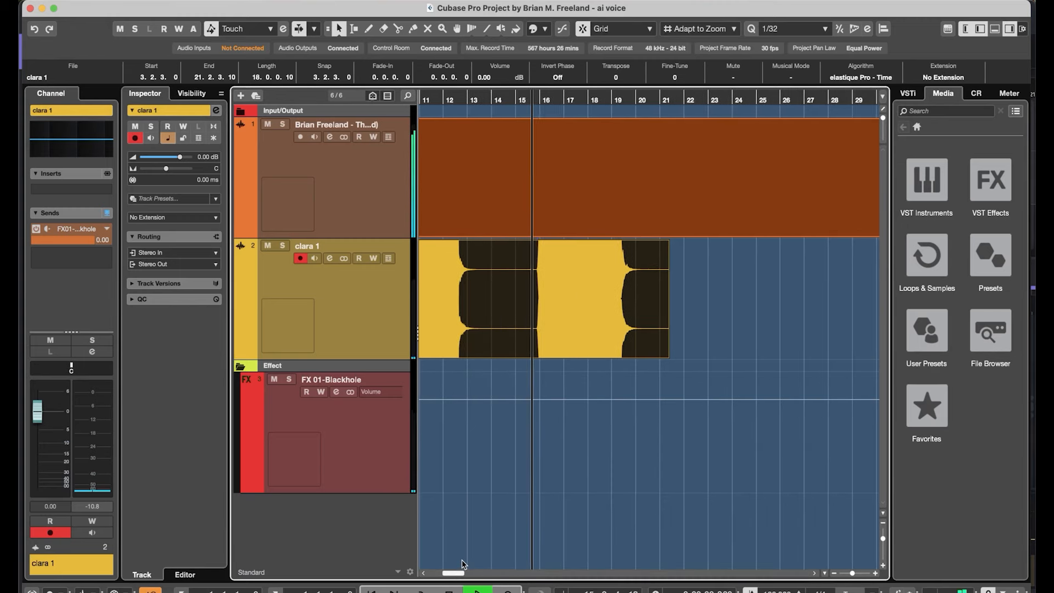